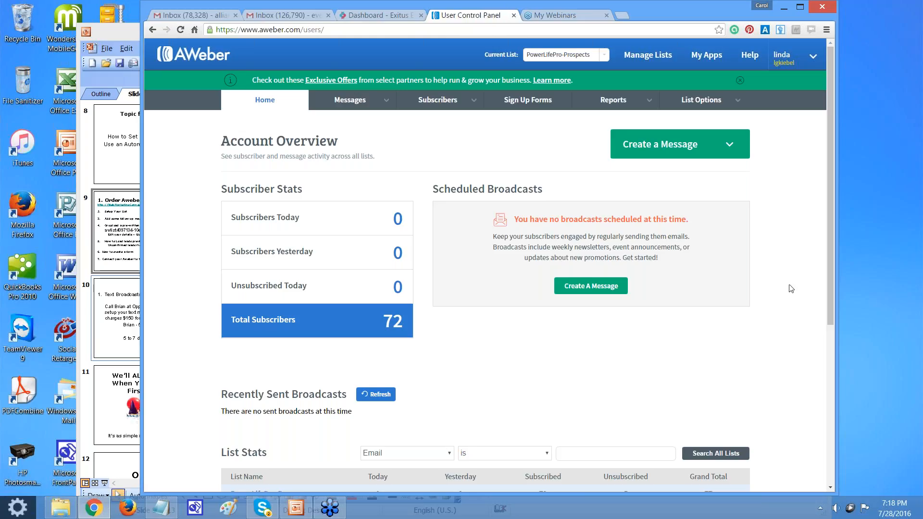
- Go to Manage Lists and start creating a new mailing list
left_click(653, 58)
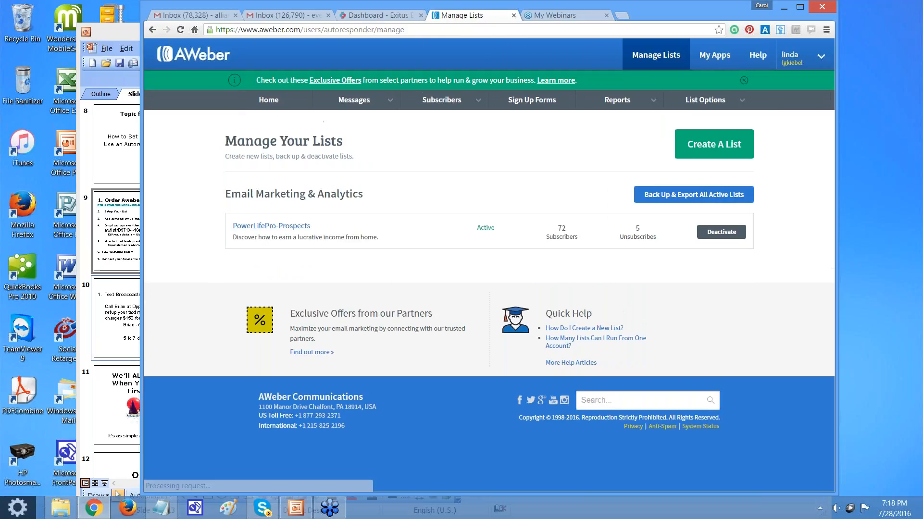
left_click(696, 150)
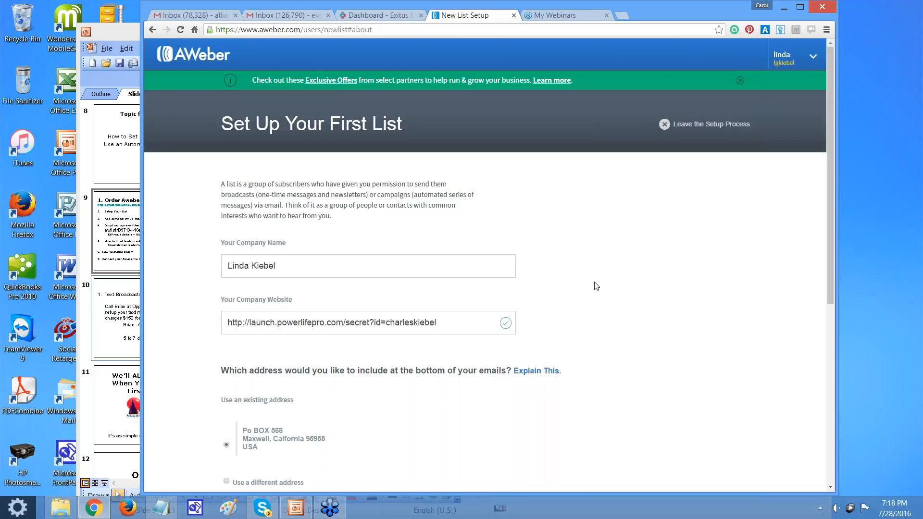
scroll(597, 286, "down", 1)
scroll(596, 286, "down", 3)
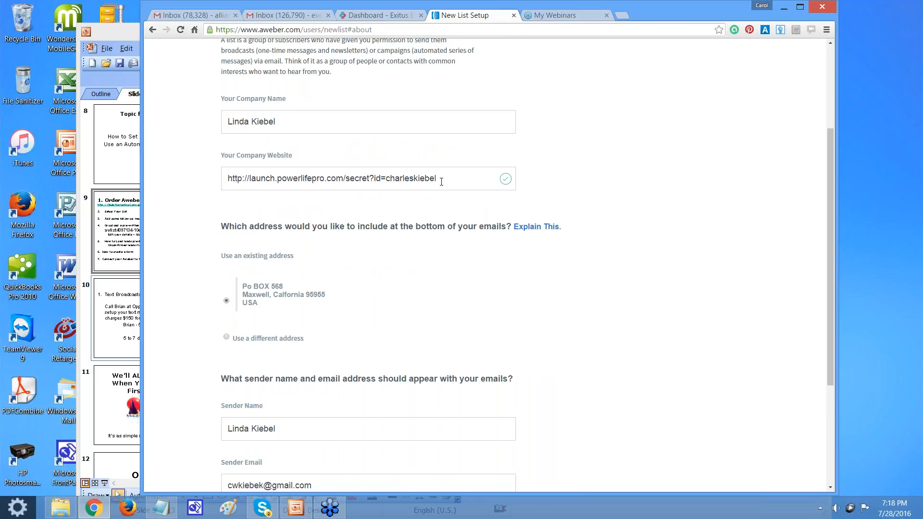
left_click_drag(442, 182, 207, 177)
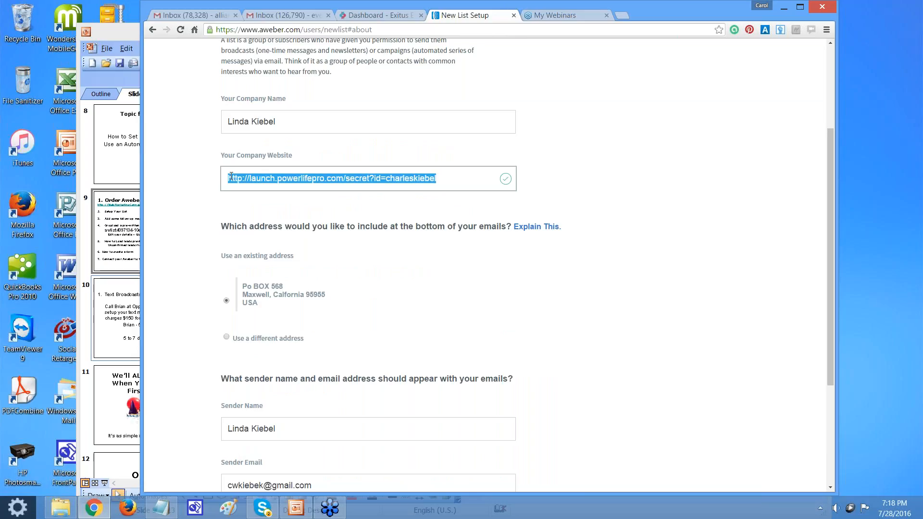
type("h")
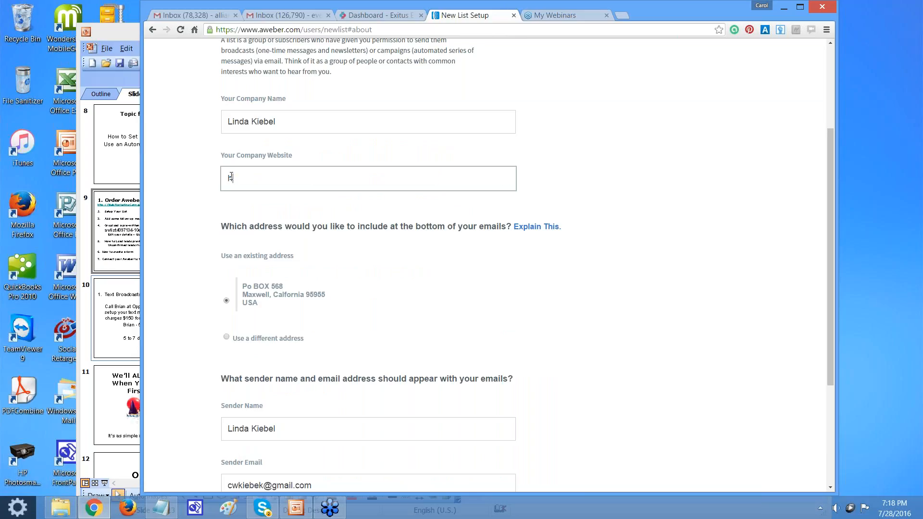
type("ttp://WealthTodayBiz.")
scroll(231, 176, "up", 3)
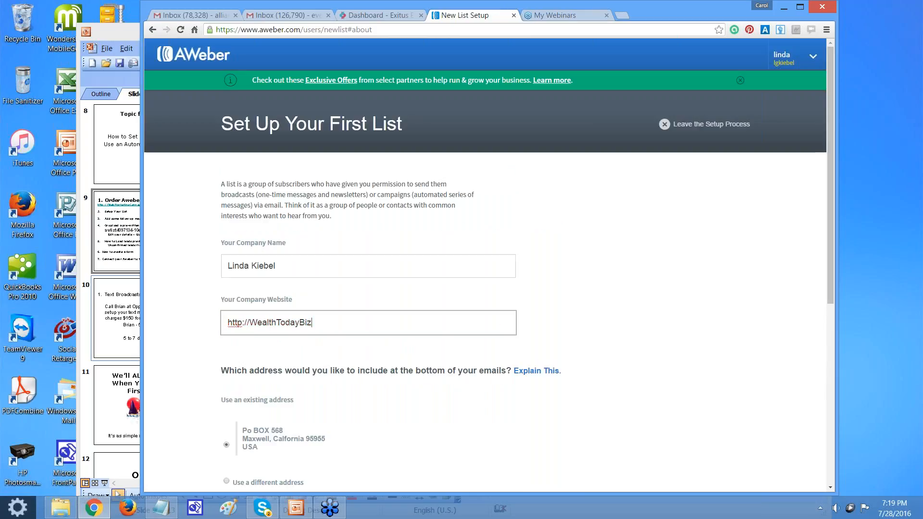
type("com")
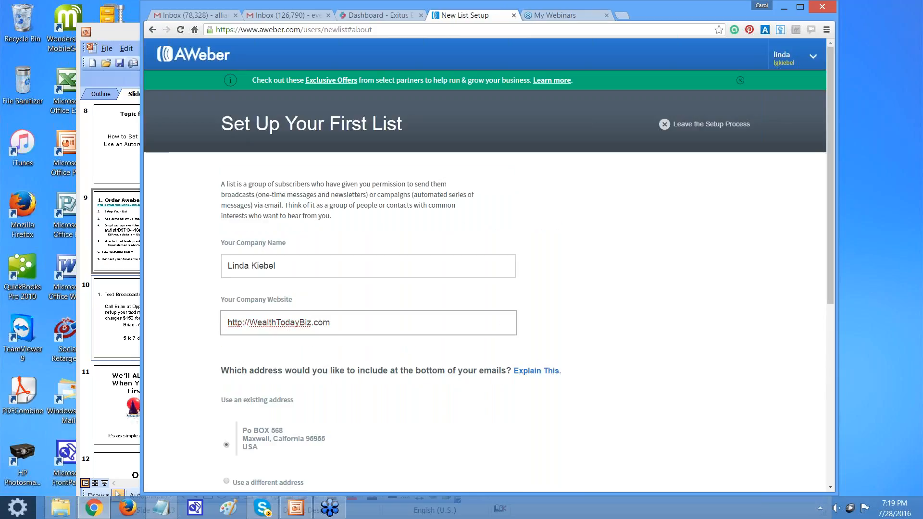
type("/results")
- Submit the company details to reach the Describe Your List page
scroll(503, 357, "down", 1)
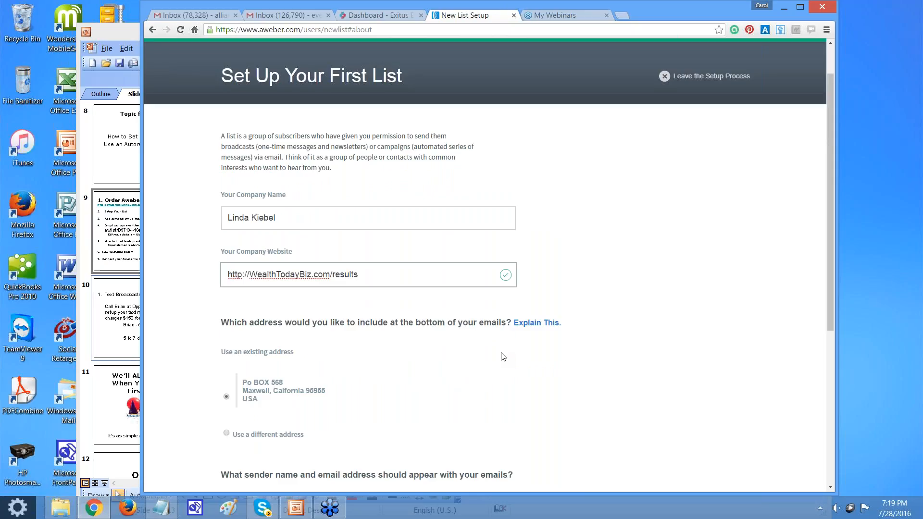
scroll(503, 357, "down", 1)
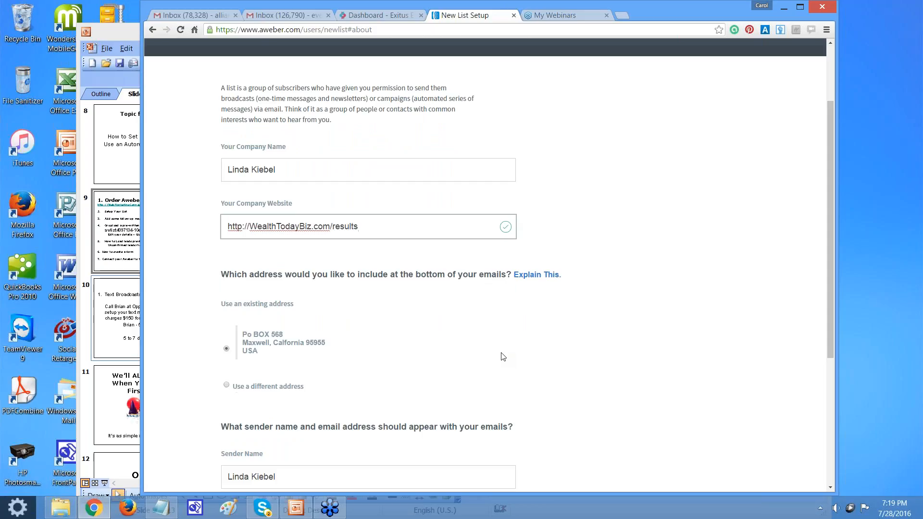
scroll(503, 357, "down", 1)
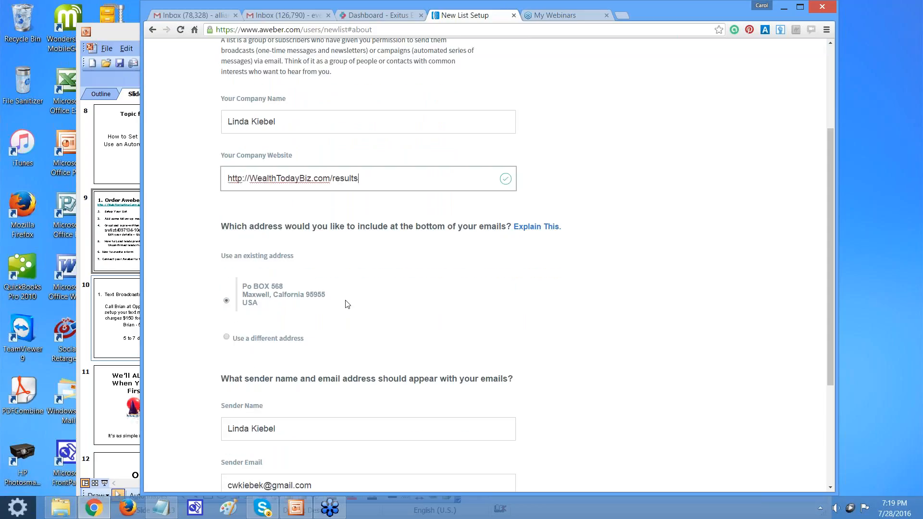
scroll(347, 308, "down", 2)
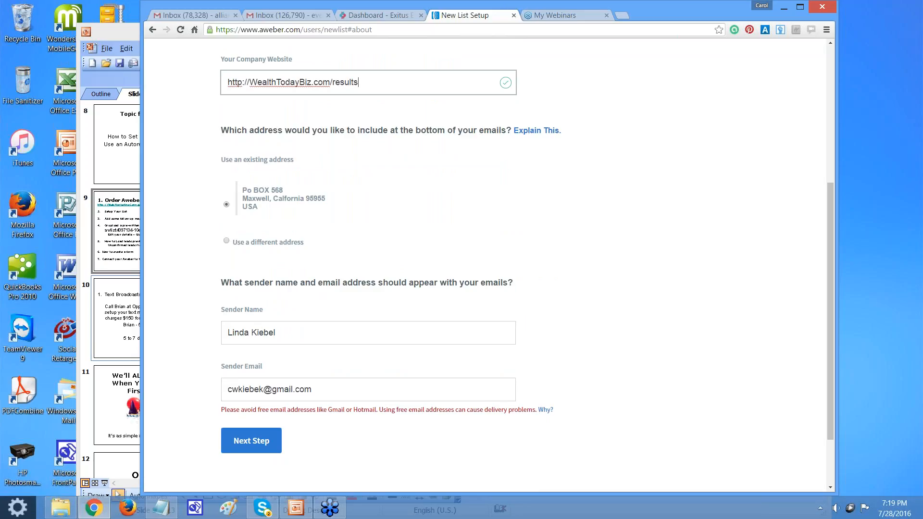
scroll(298, 303, "down", 1)
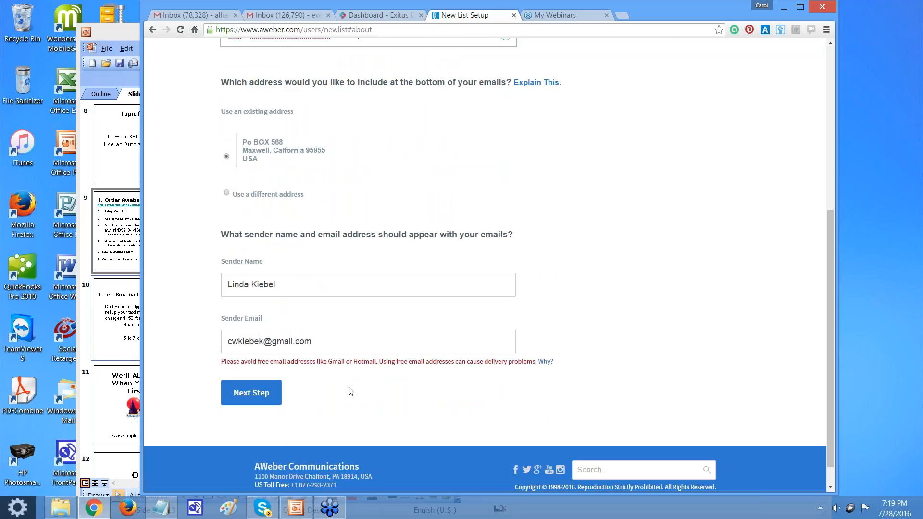
scroll(350, 391, "down", 1)
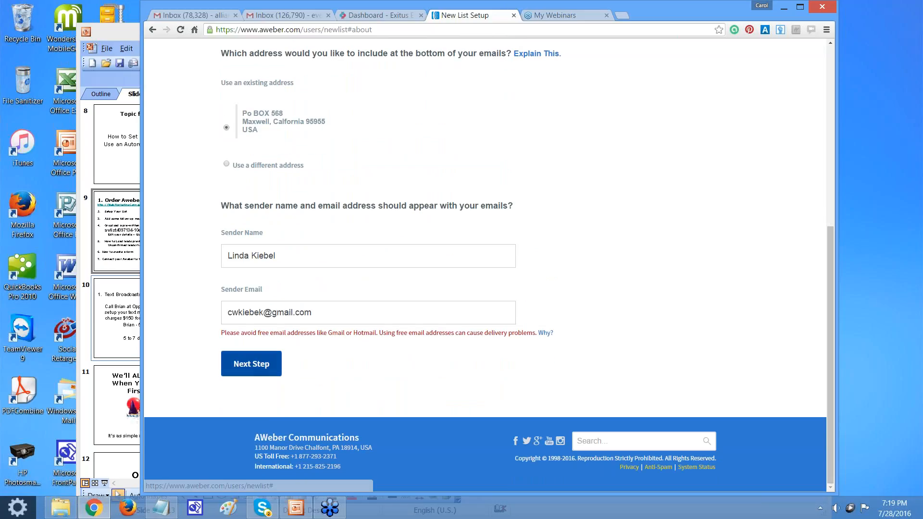
left_click(251, 364)
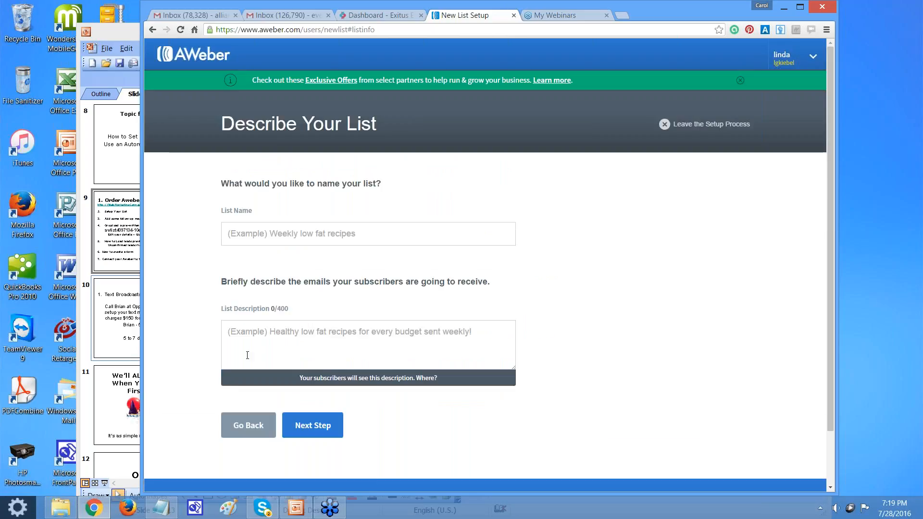
- Name the list 'Exitus Prospects' and describe it as 'Helping Ordinary People Make Extraordinary Incomes Online.'
left_click(267, 235)
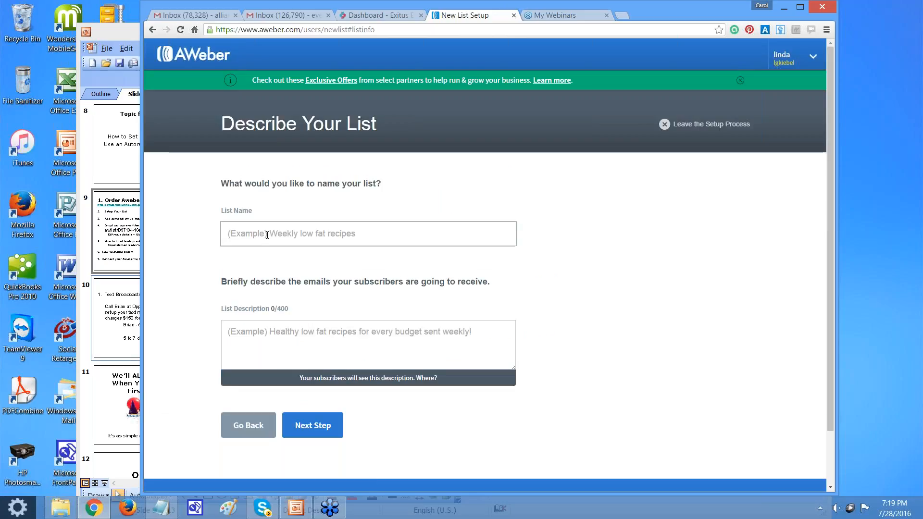
type("Exit")
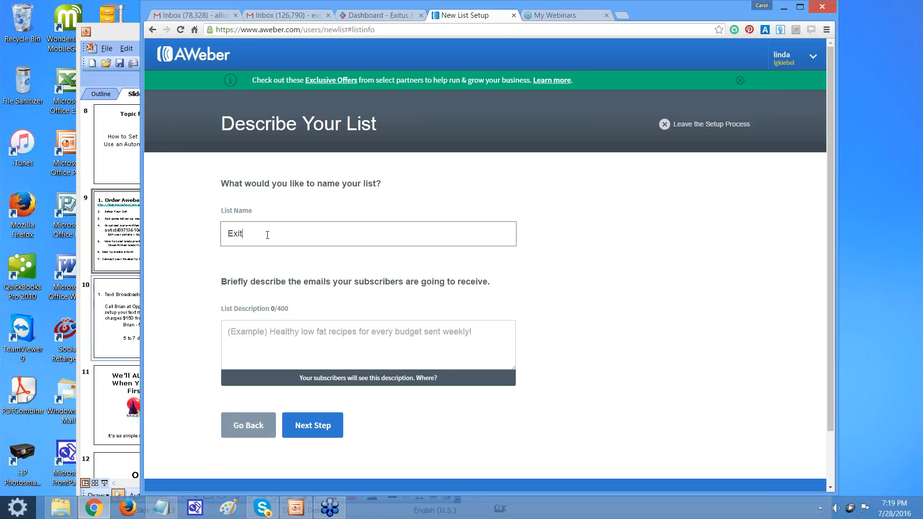
type("us Prospects")
left_click(416, 338)
type("Helping")
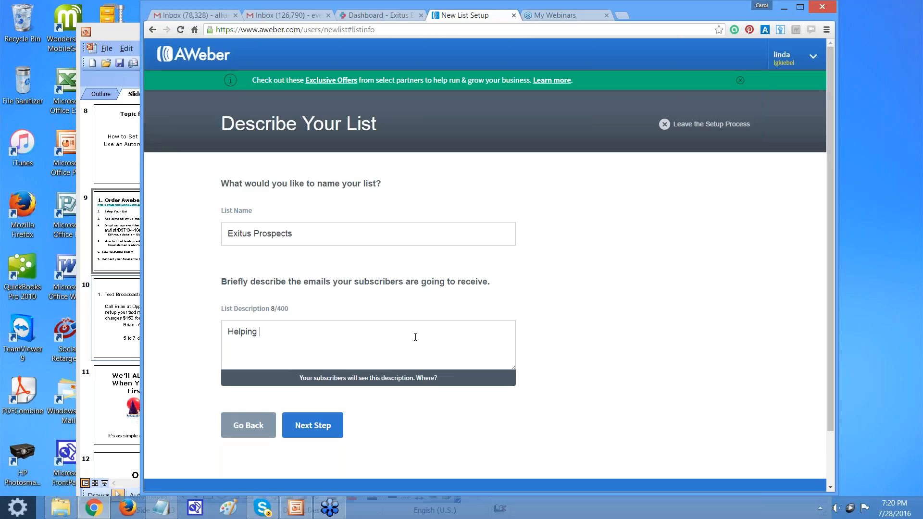
type(" Ordinary")
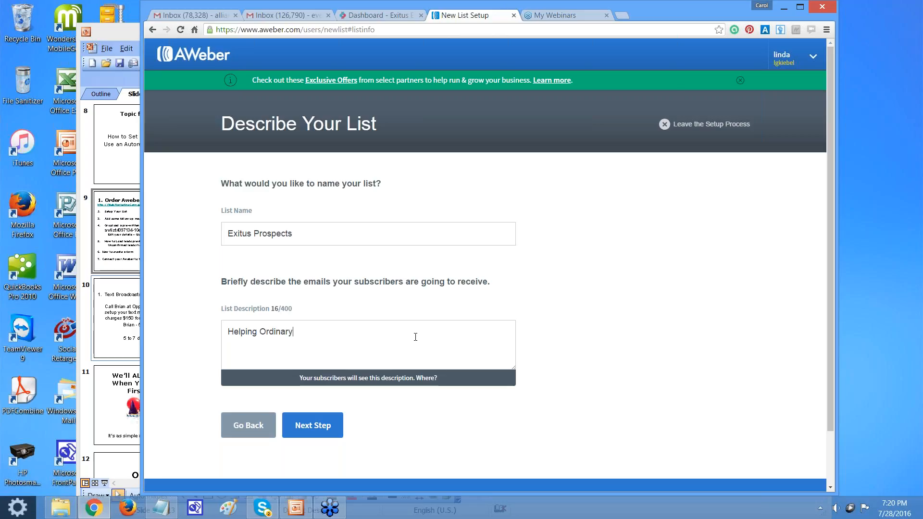
type(" People ")
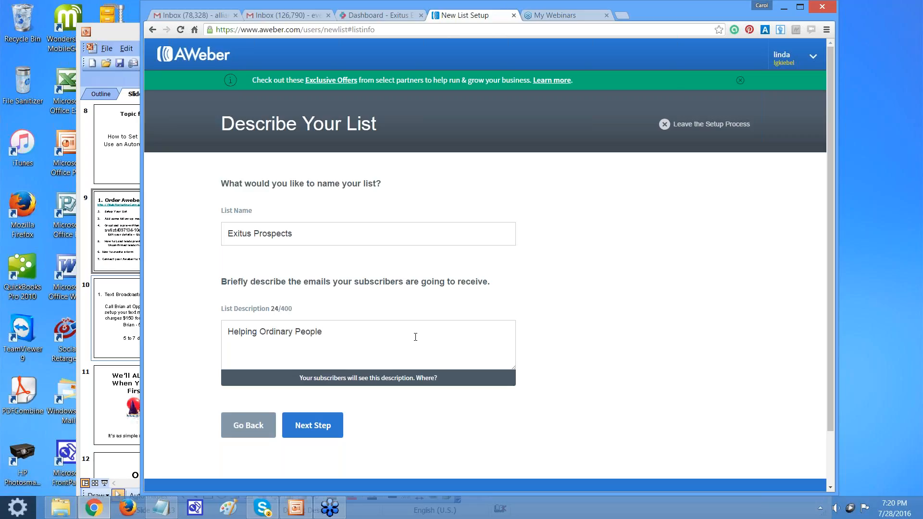
type("Make Extraordinary Incomes O")
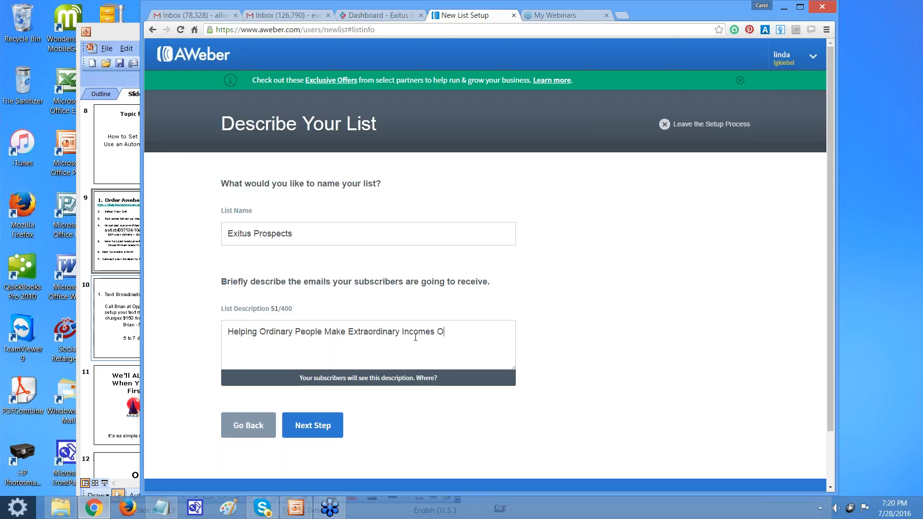
type("nline.")
scroll(653, 399, "down", 1)
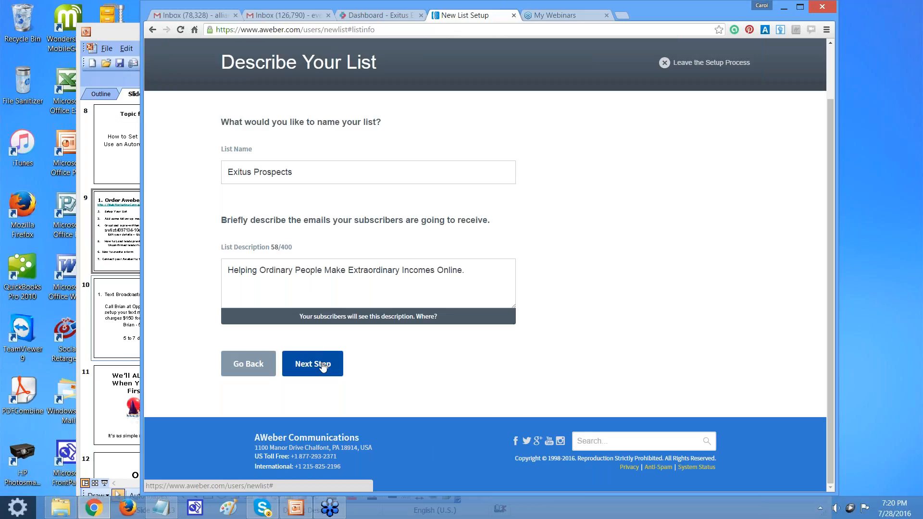
- Approve the default confirmation message so AWeber creates the Exitus Prospects list
left_click(322, 367)
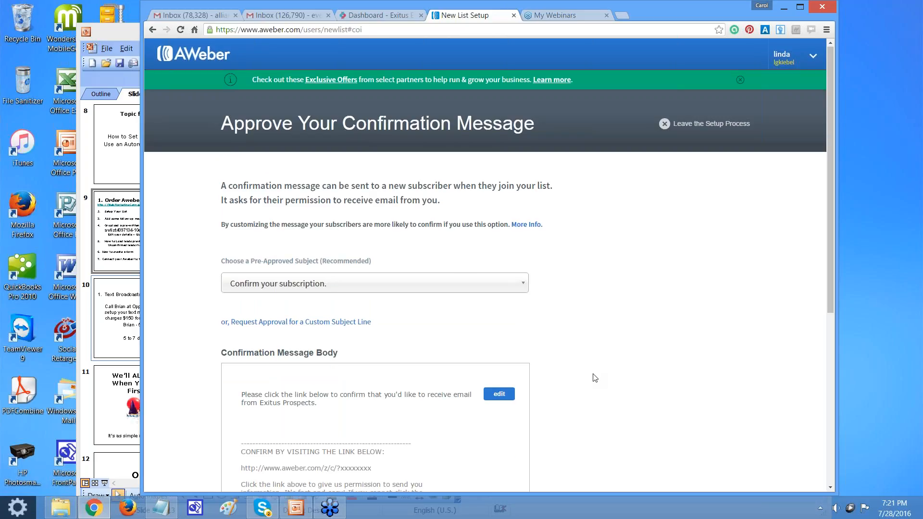
scroll(595, 378, "down", 3)
scroll(595, 378, "down", 4)
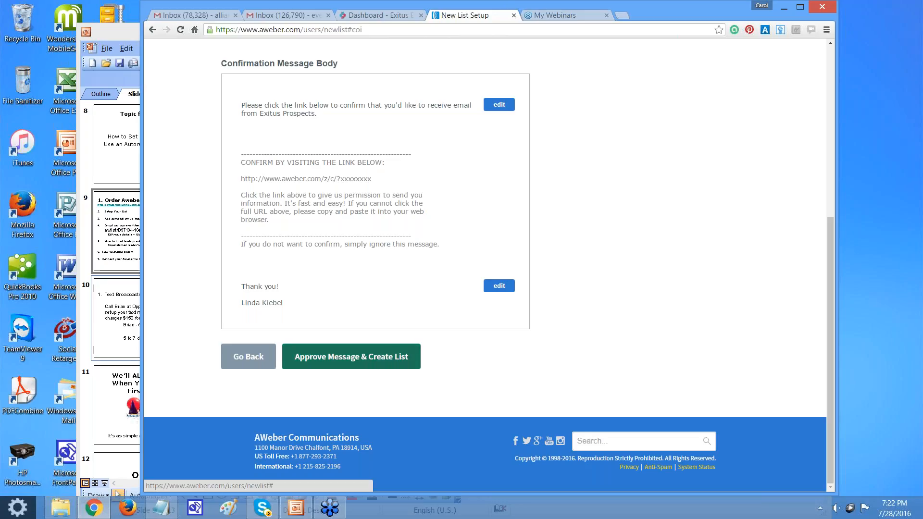
left_click(376, 362)
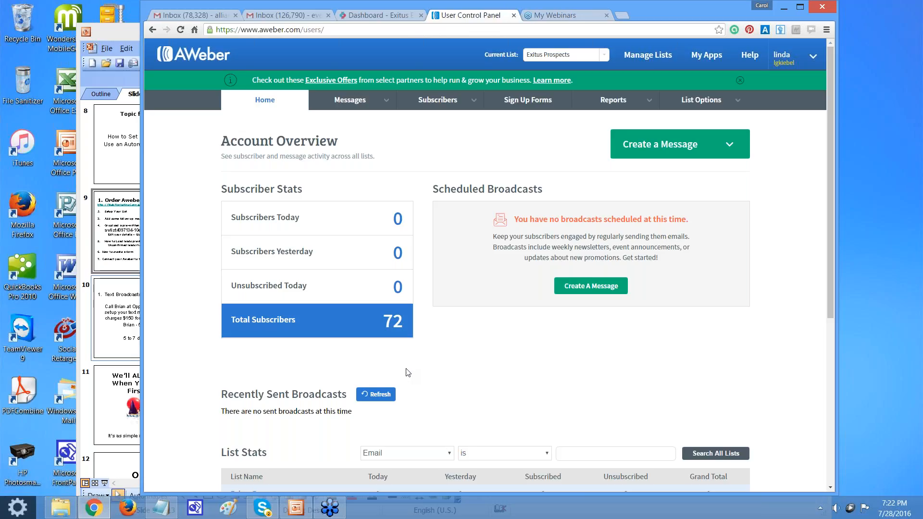
- Show the List Options menu from the Exitus Prospects account overview
scroll(408, 373, "down", 2)
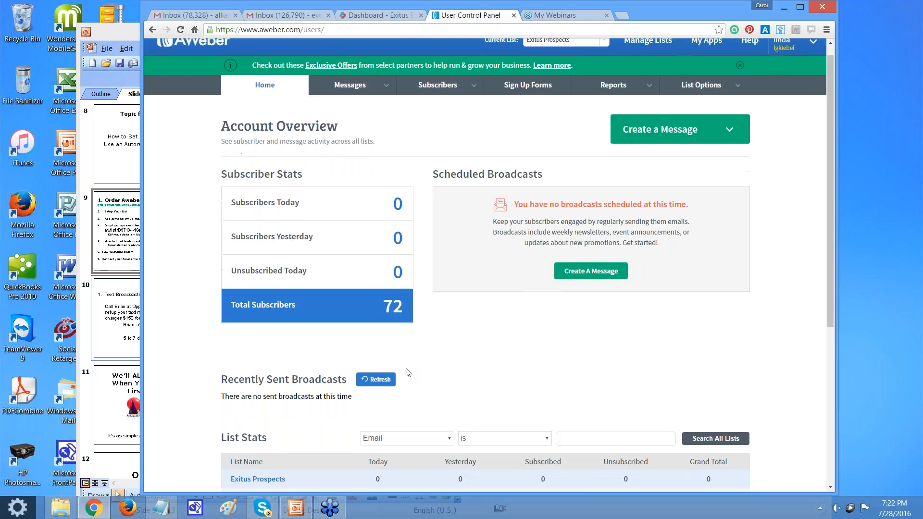
scroll(408, 372, "up", 2)
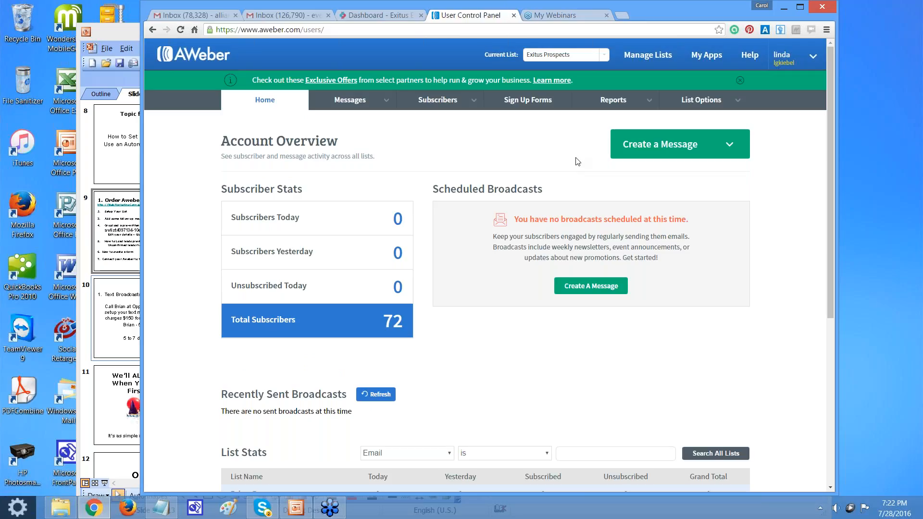
mouse_move(709, 101)
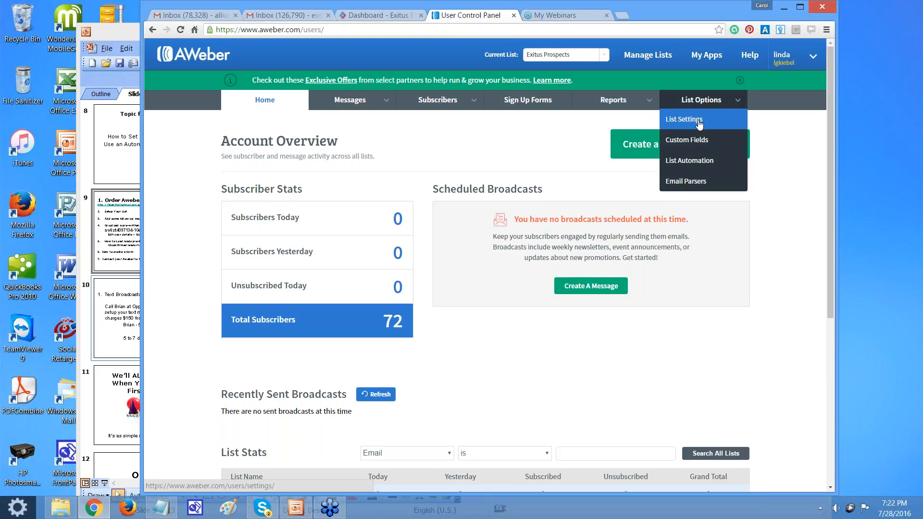
- Save the Exitus Prospects basic list settings and go to Personalize Your List
left_click(699, 122)
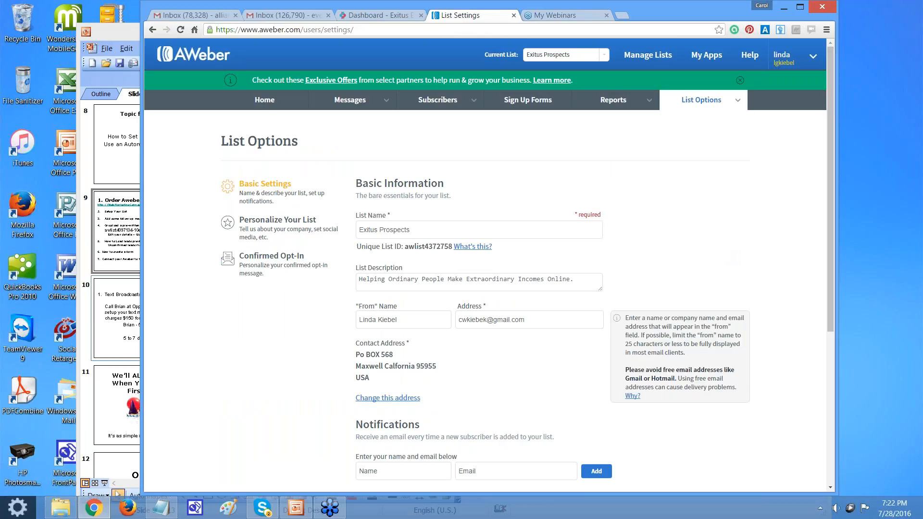
mouse_move(567, 379)
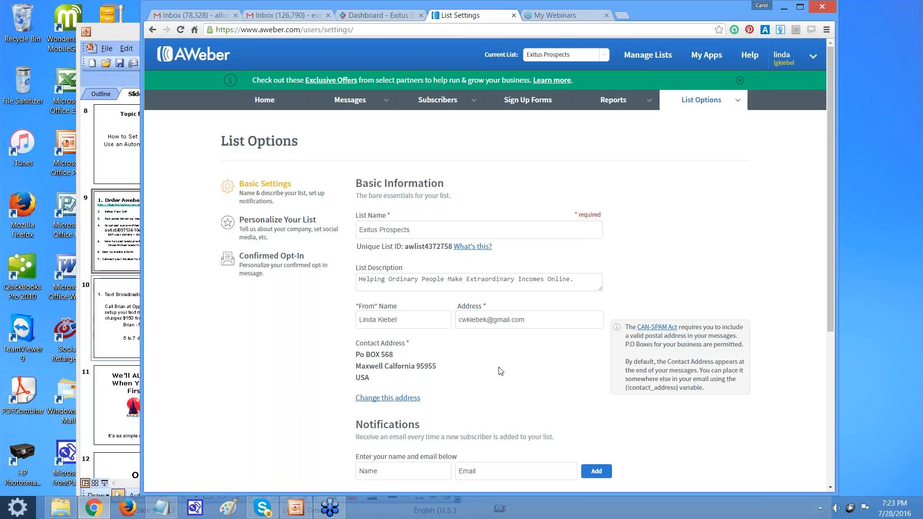
scroll(501, 371, "down", 3)
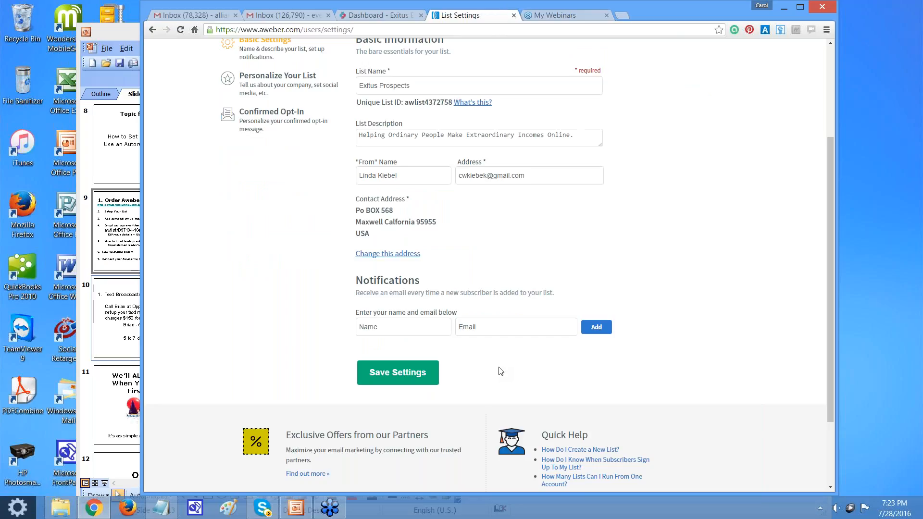
left_click(388, 332)
mouse_move(584, 337)
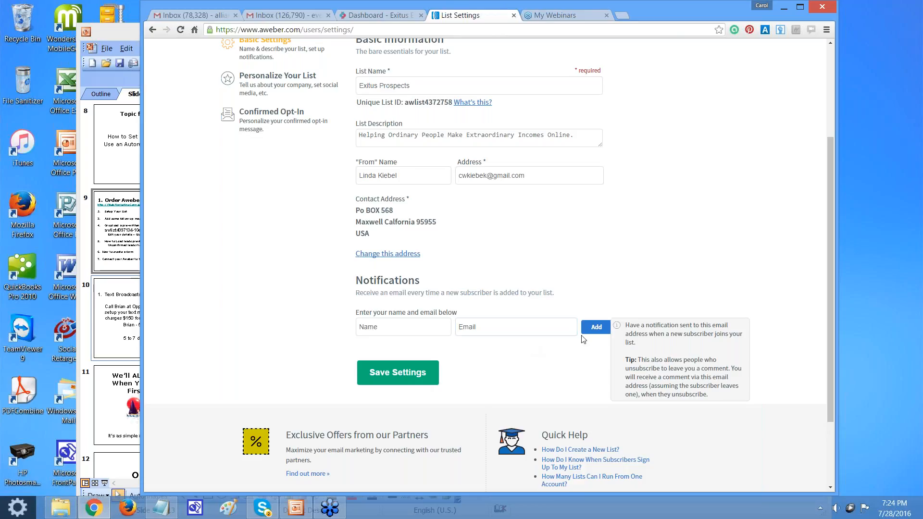
scroll(506, 412, "up", 3)
scroll(506, 412, "down", 2)
left_click(404, 421)
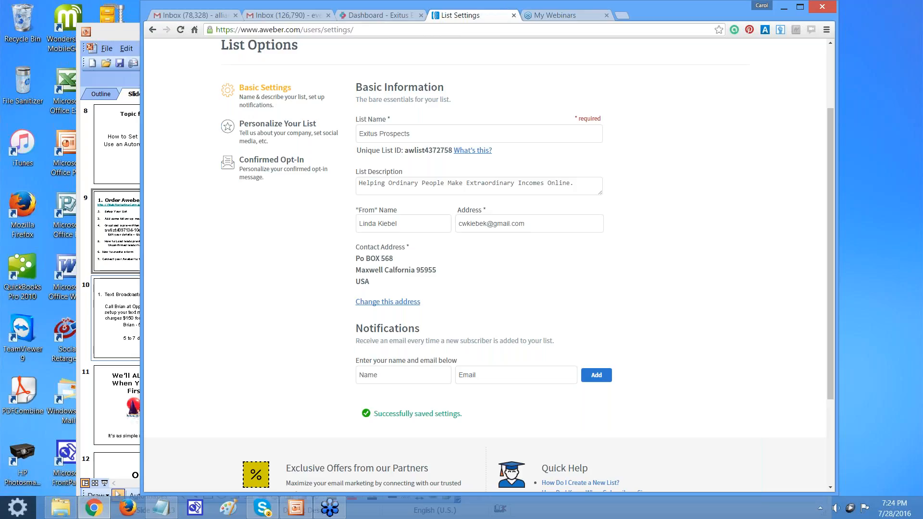
left_click(265, 124)
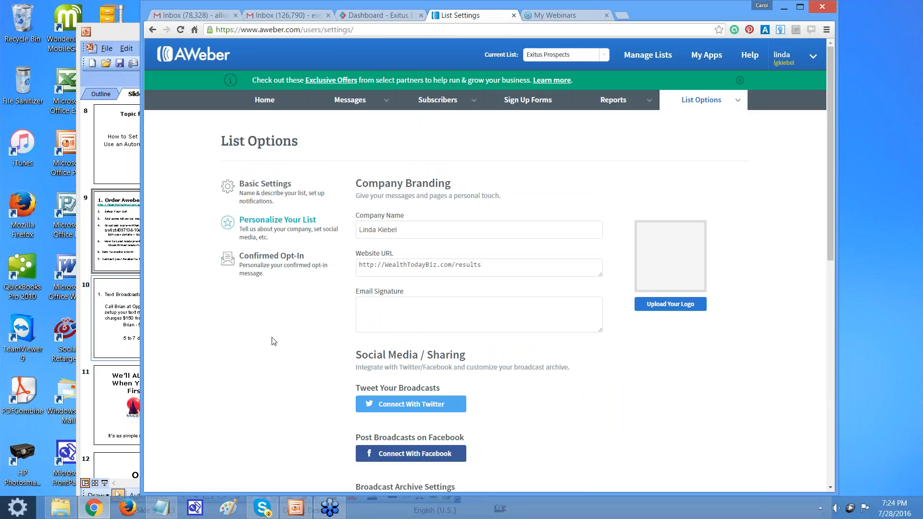
- Enter the senders' full names as the email signature sign-off
left_click(385, 321)
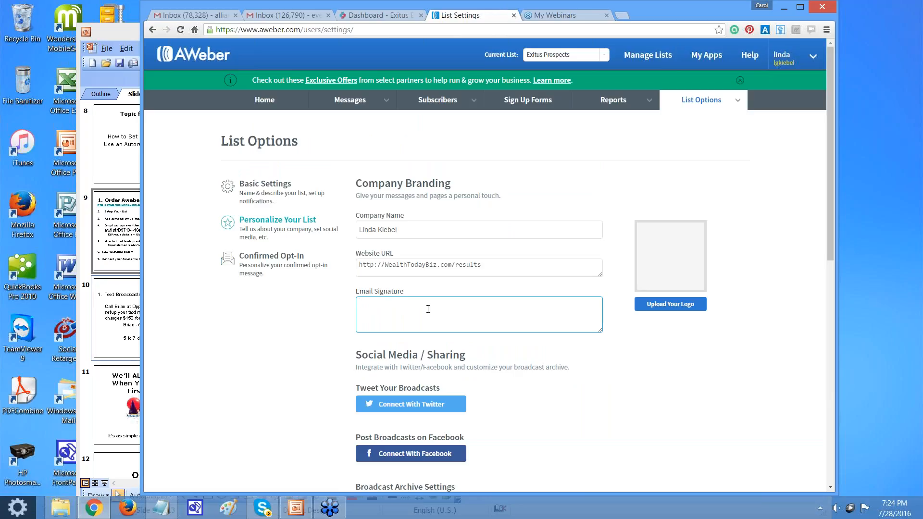
type("Charli")
type("e & Lin")
type("da")
type("Ke")
type("i")
type("bl")
type("ebel")
key("Return")
- Save the personalization settings with the new signature, then go to Confirmed Opt-In
scroll(489, 265, "down", 3)
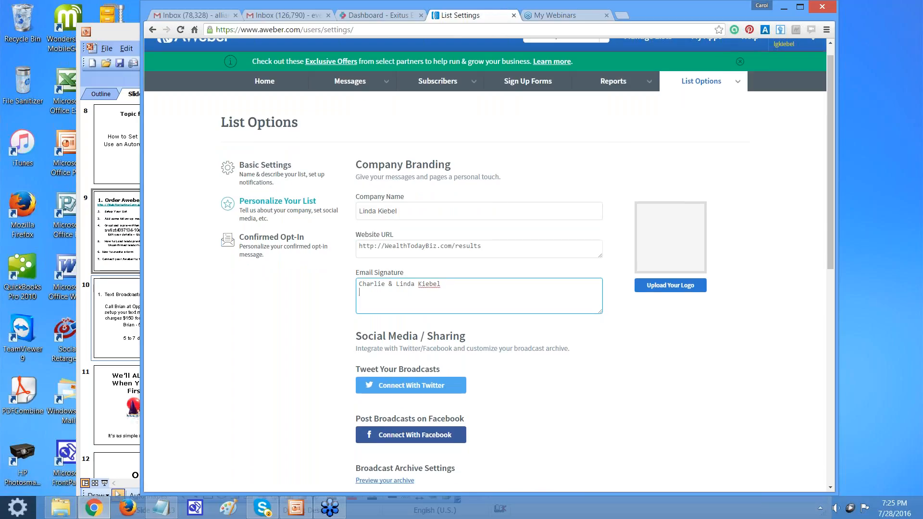
scroll(489, 265, "down", 3)
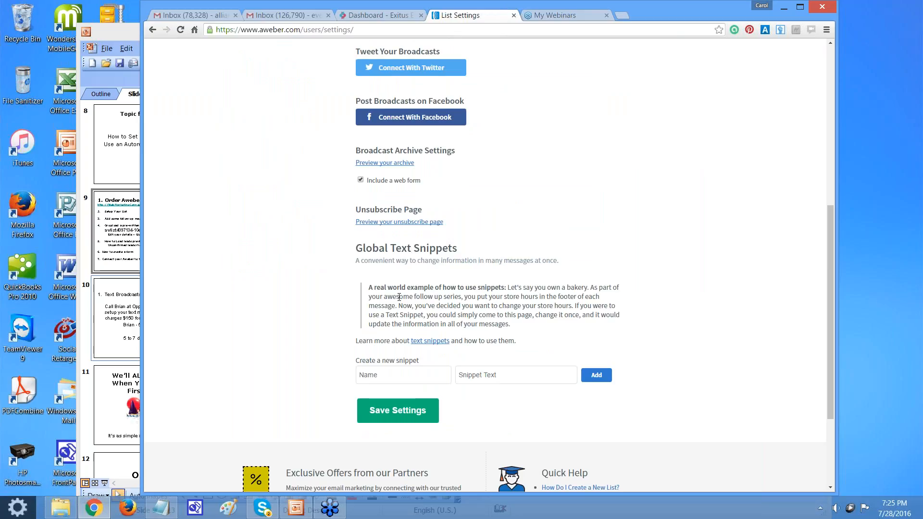
left_click(398, 410)
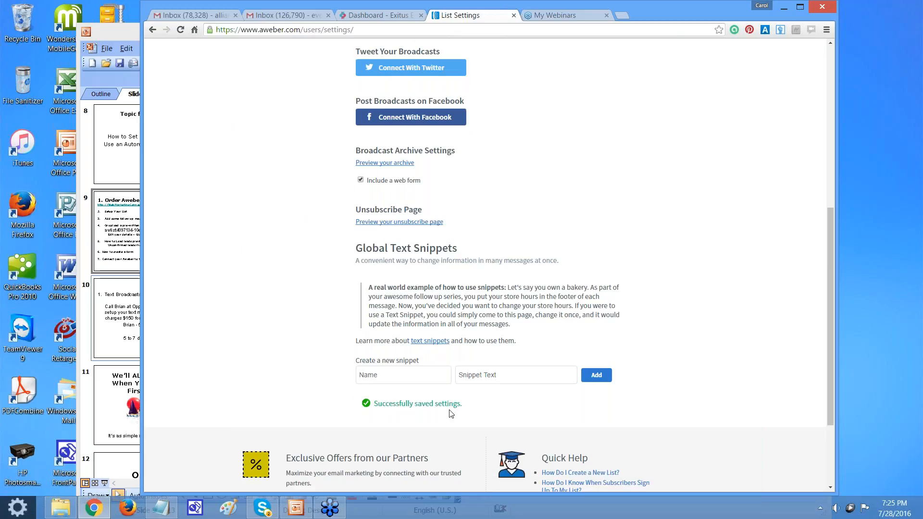
scroll(281, 252, "up", 5)
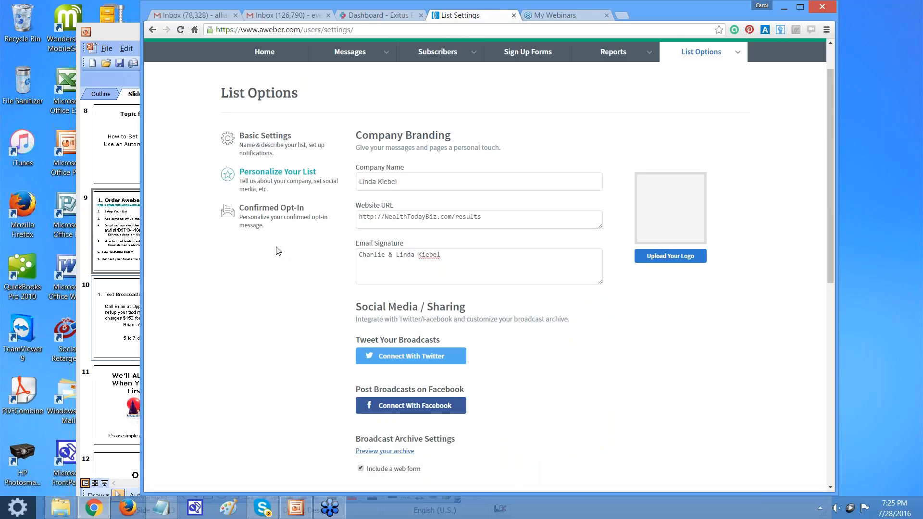
left_click(265, 213)
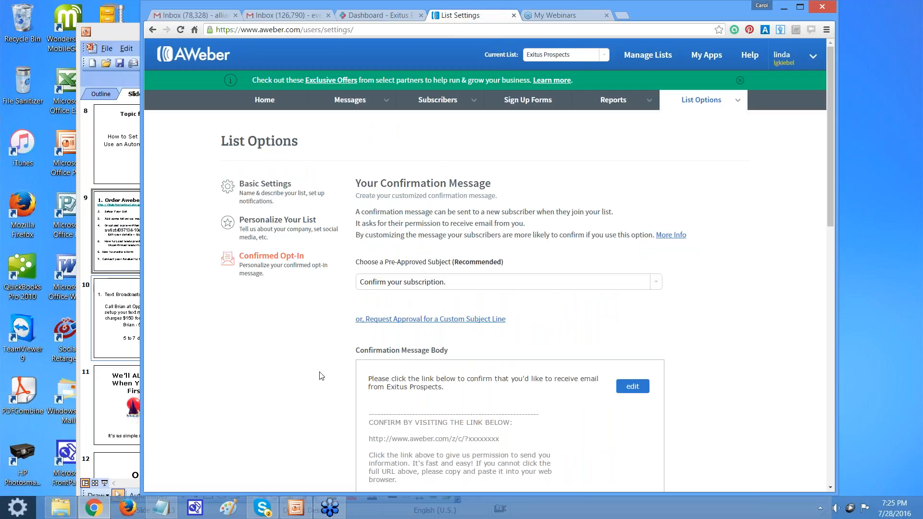
- Turn off confirmed opt-in for Web Forms, confirm the warning, and save
scroll(321, 376, "down", 3)
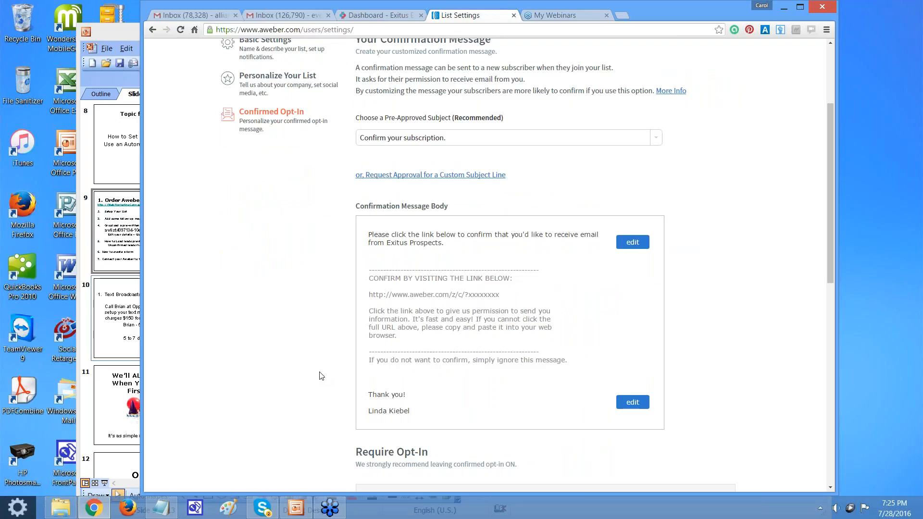
scroll(321, 376, "down", 4)
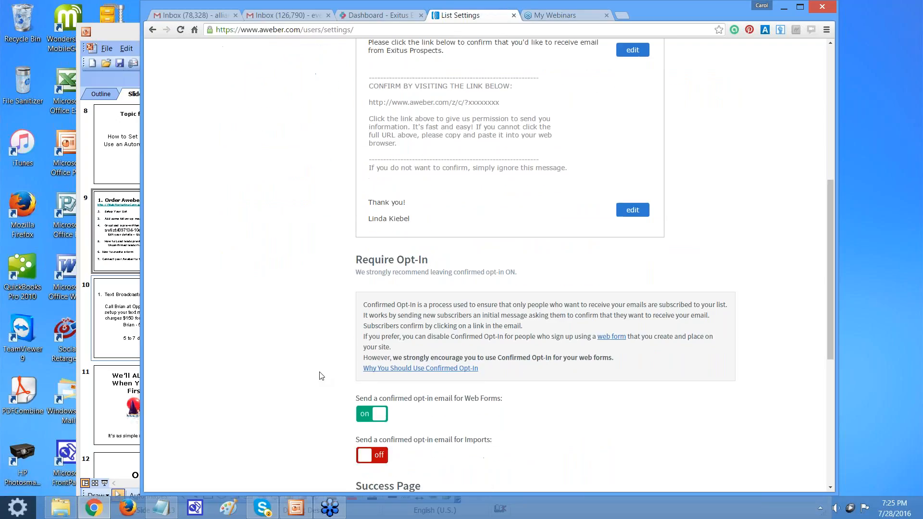
scroll(319, 375, "down", 3)
scroll(319, 375, "up", 1)
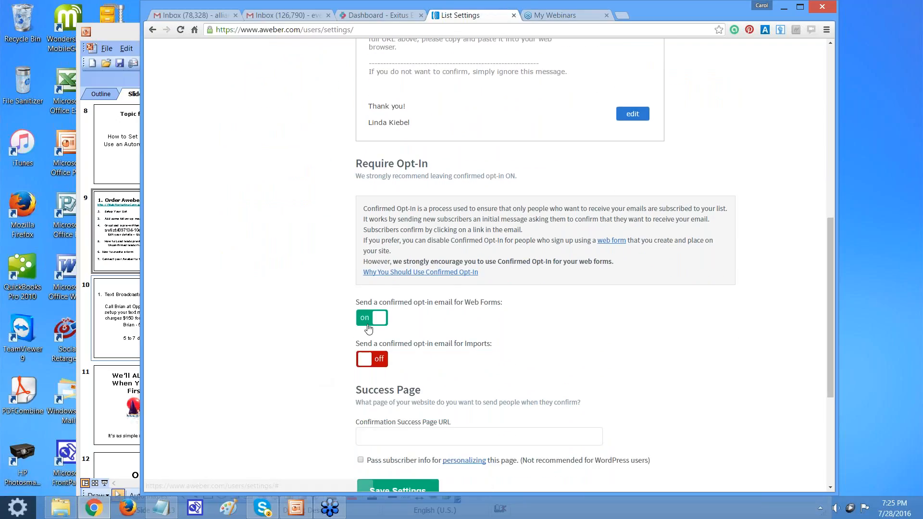
left_click(370, 318)
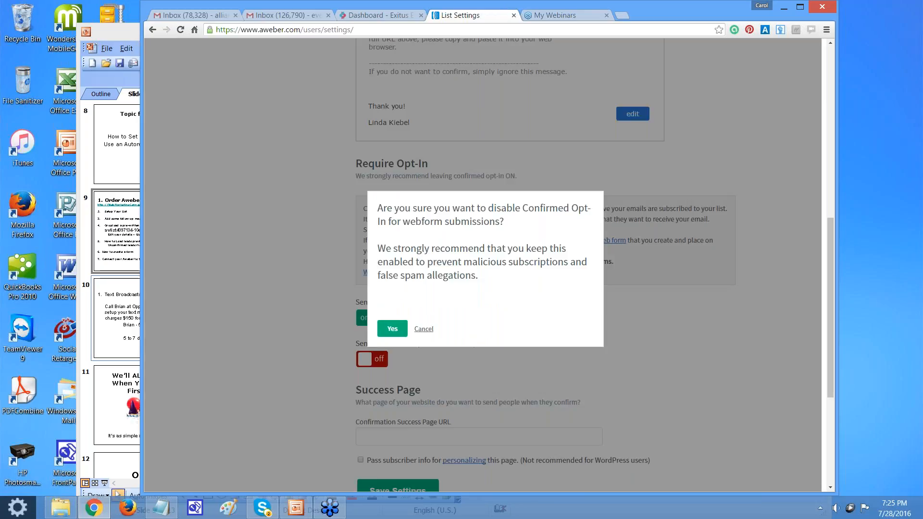
left_click(392, 329)
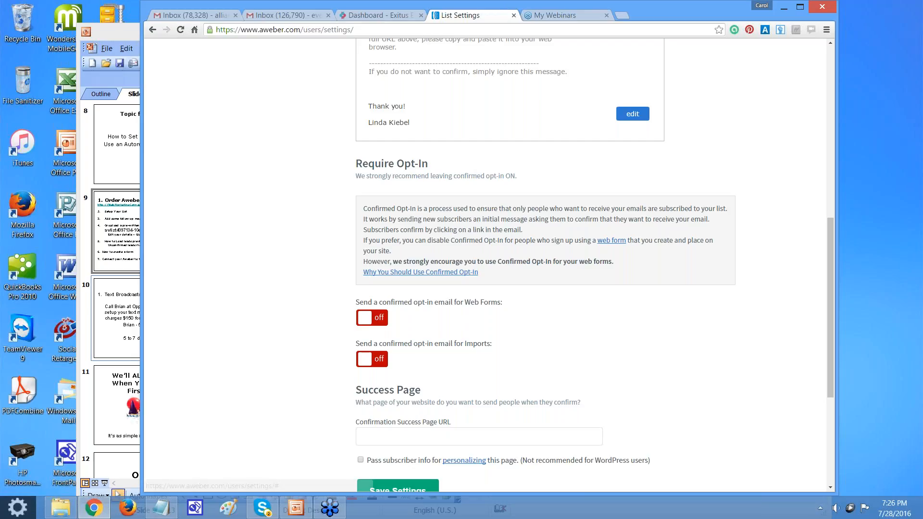
scroll(490, 266, "down", 2)
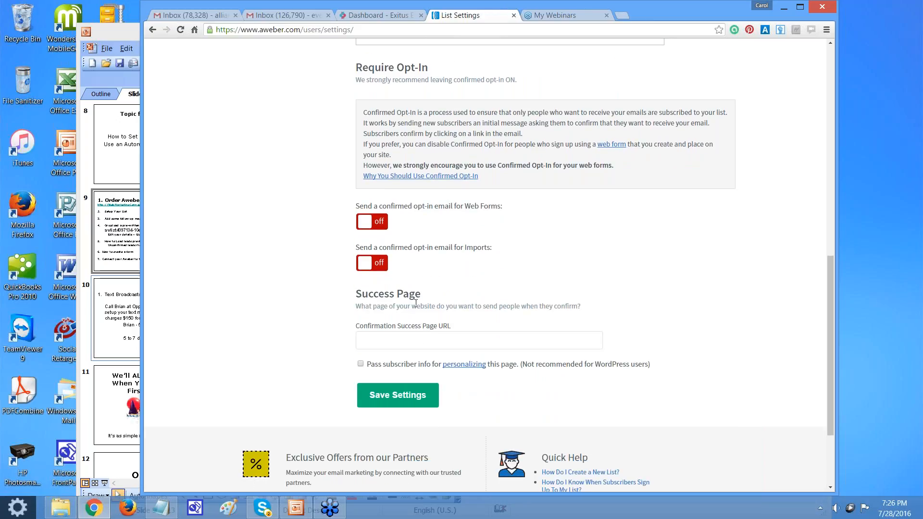
scroll(486, 266, "down", 1)
left_click(398, 347)
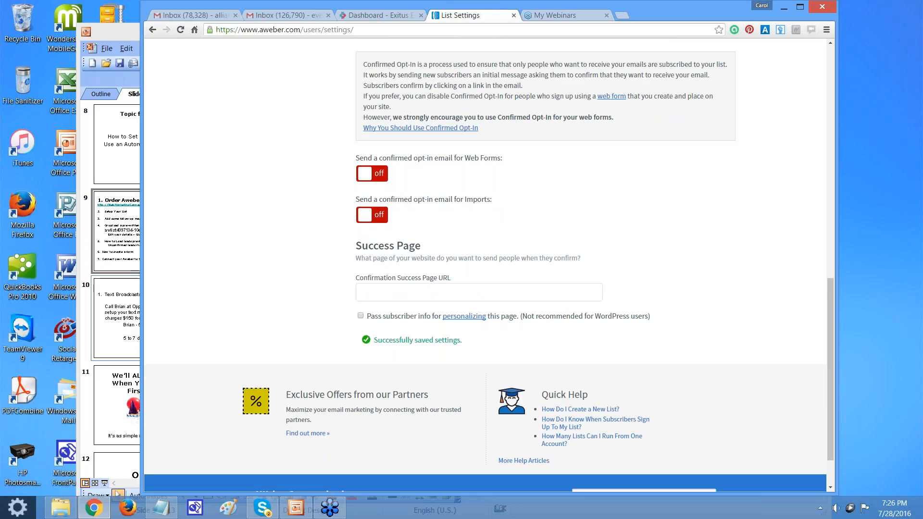
scroll(407, 371, "up", 1)
scroll(486, 265, "up", 15)
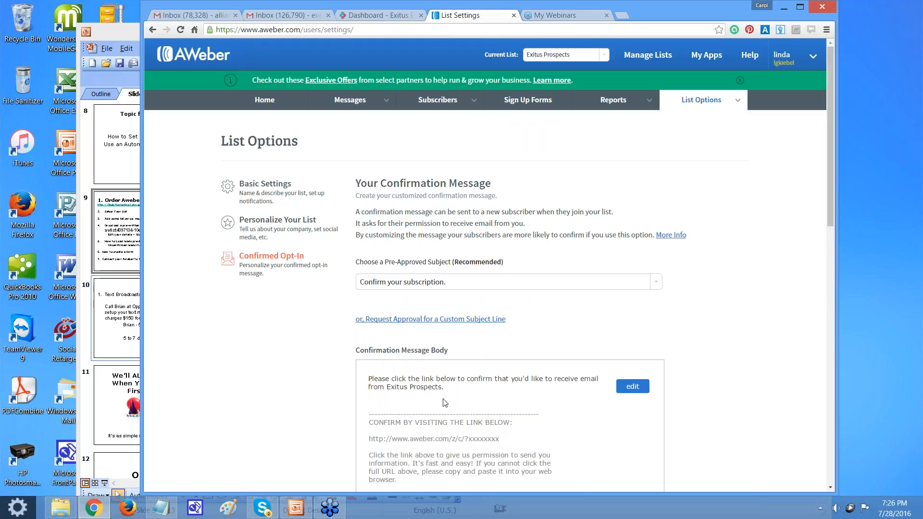
- Create a new HTML Editor message in the Legacy Follow Up Series
mouse_move(375, 101)
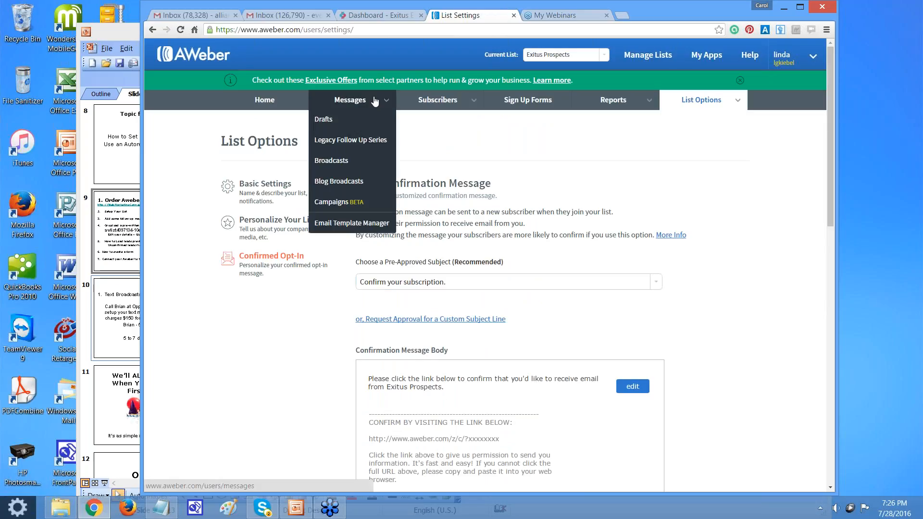
left_click(364, 143)
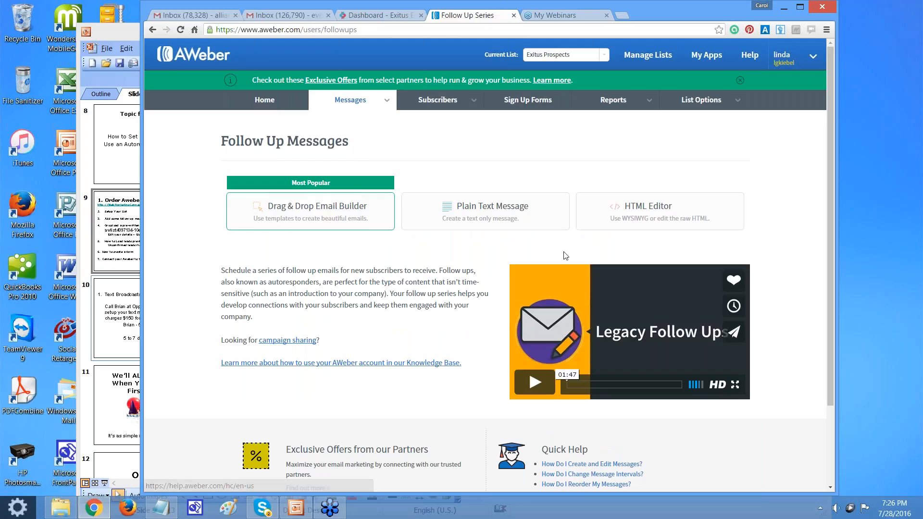
left_click(632, 218)
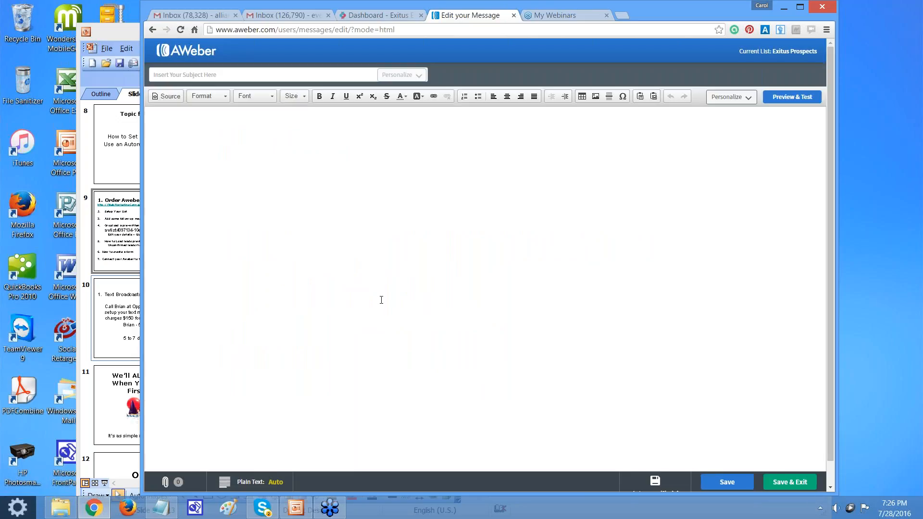
- Enter the subject 'Here is the information you requested...' for the new follow-up message
left_click(247, 72)
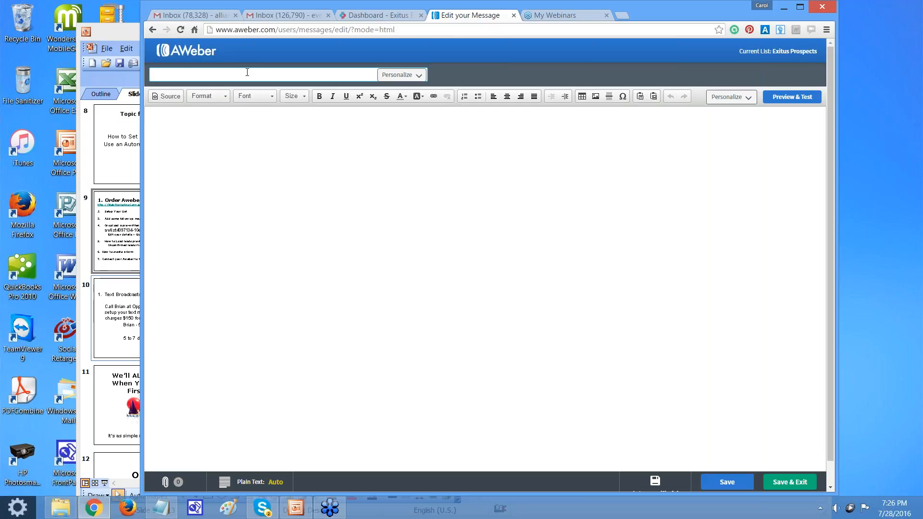
type("Here is the information your requested...")
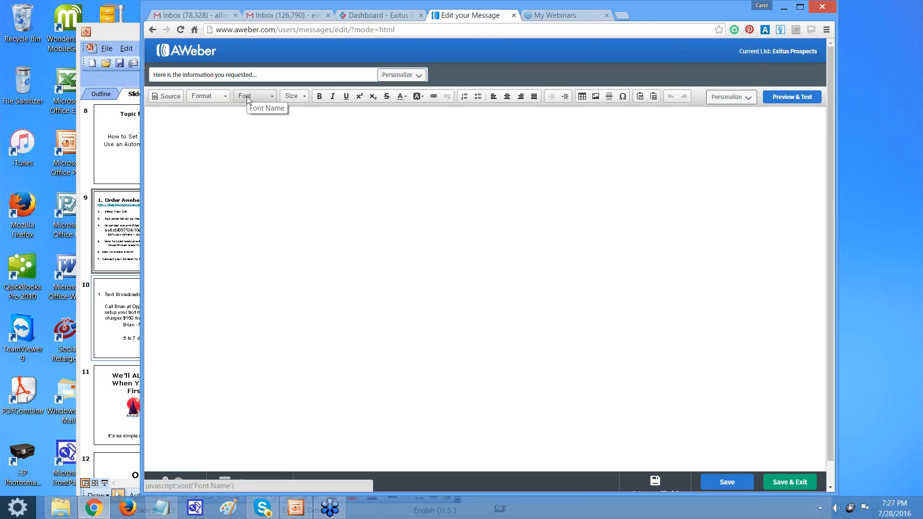
- Start the message body with 'Hi'
left_click(254, 127)
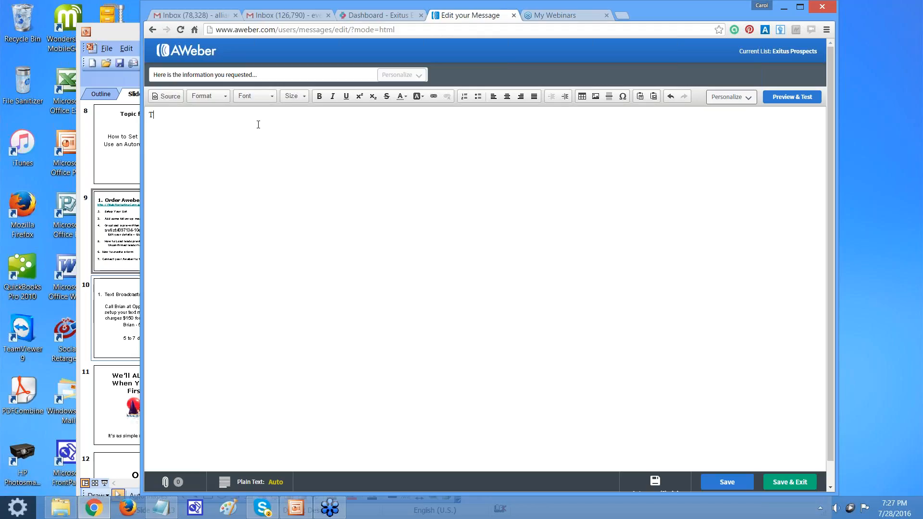
type("Hi")
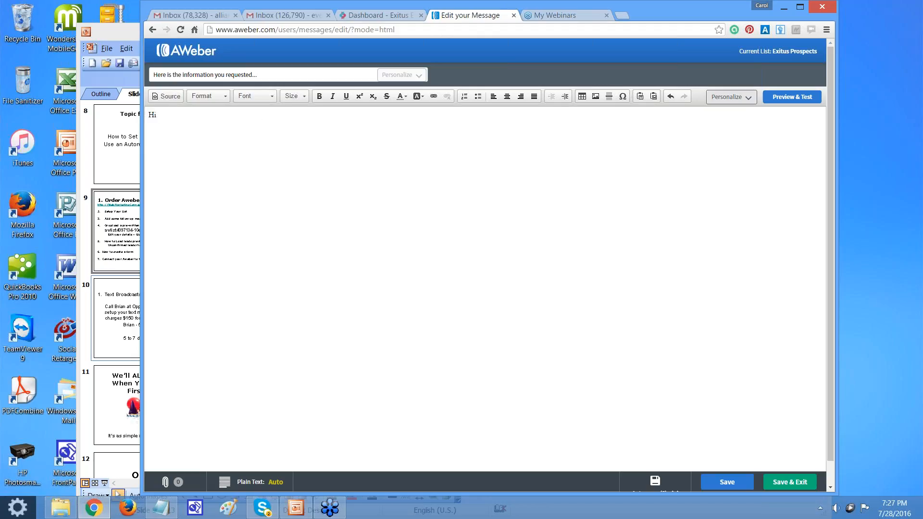
left_click(730, 97)
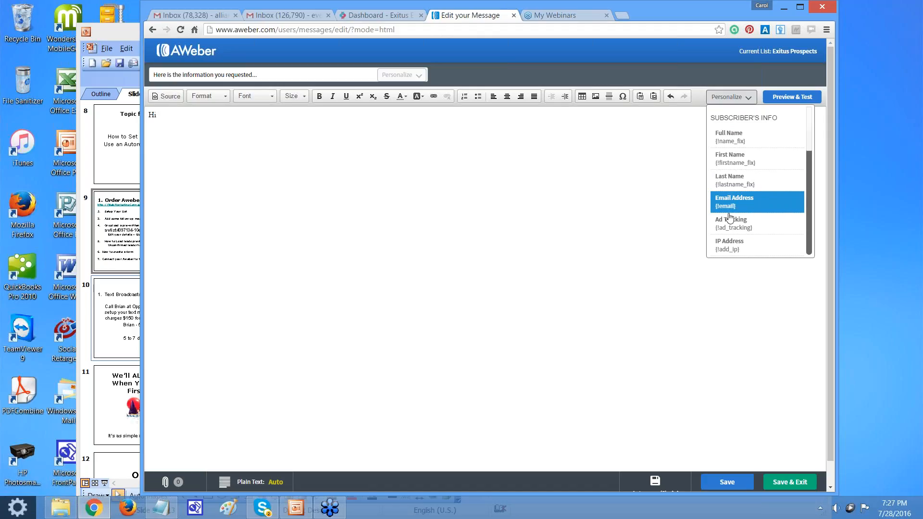
- Insert the subscriber's First Name after Hi and add 'Thank you for visiting my website and requesting more information.'
left_click(730, 161)
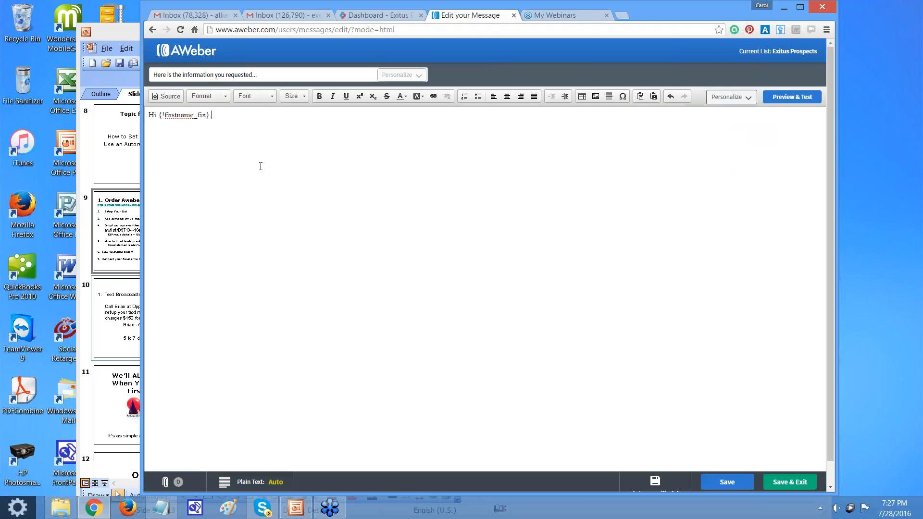
key("Return")
type("Thank you for visiting my website and req")
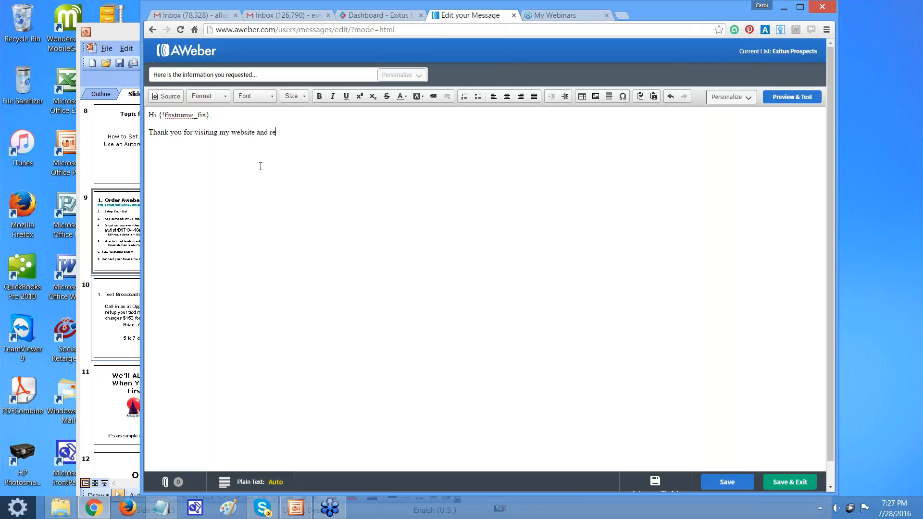
type("uesting more infom")
key("BackSpace")
type("rmation.")
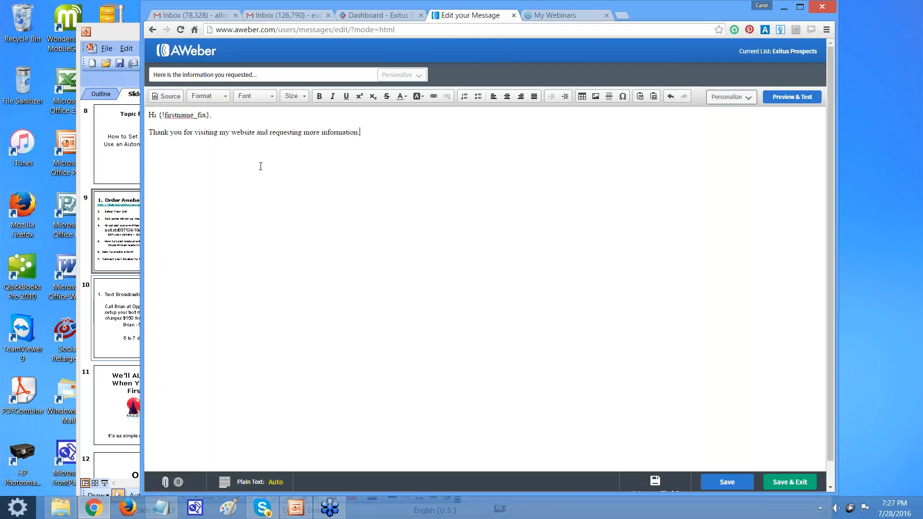
- Add the line offering the video again, then sign off with 'Regards,' and the senders' names
key("Return")
type("If you didn't get a chance to watch the vid")
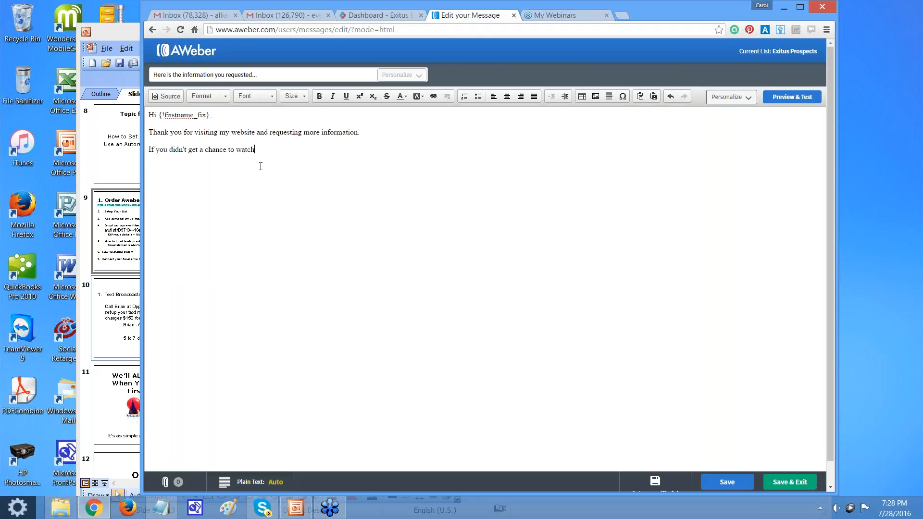
type("eo... ")
type("You")
type(" can watch ")
type("it agai")
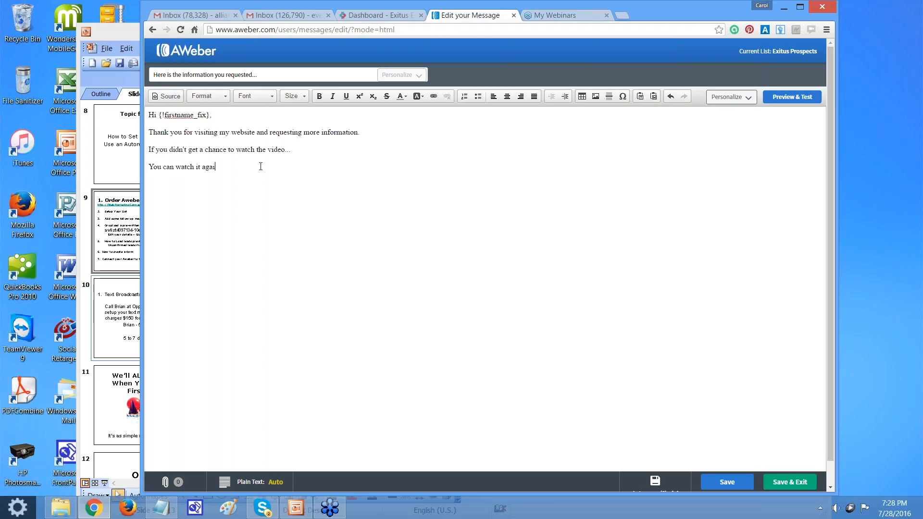
type("n here")
key("Return")
type("Regards, Caro")
key("BackSpace")
key("BackSpace")
key("BackSpace")
key("BackSpace")
type("Charlie & L")
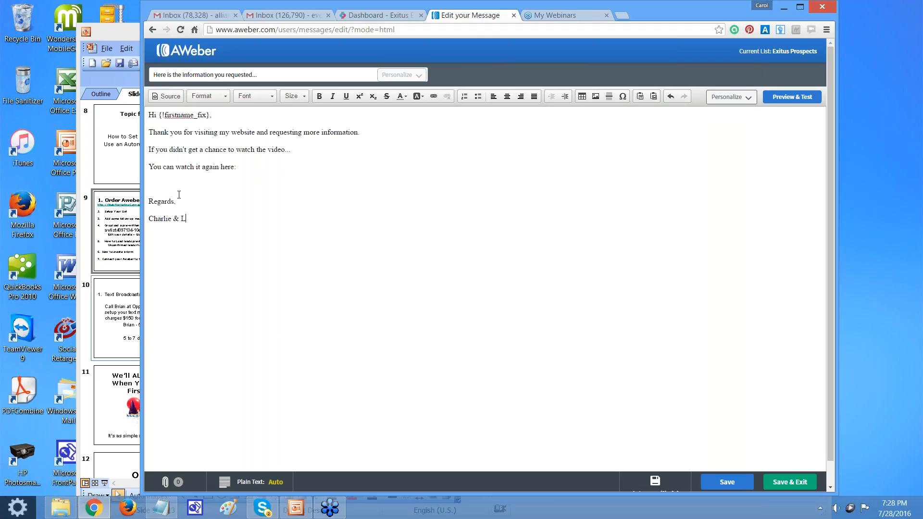
type("inda")
- Set the message text in Verdana, then save and exit to the Drafts list
mouse_move(264, 235)
left_mouse_down()
mouse_move(183, 201)
mouse_move(170, 138)
mouse_move(144, 106)
left_mouse_up()
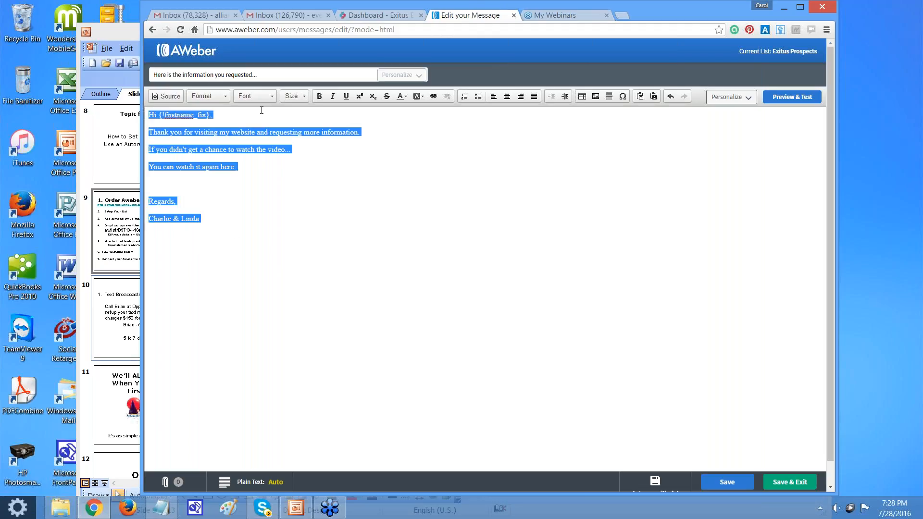
left_click(254, 96)
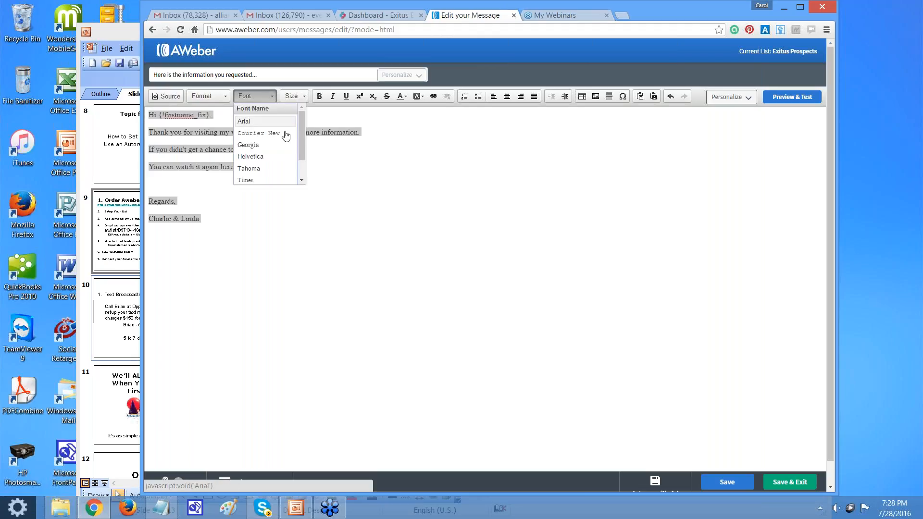
scroll(266, 163, "down", 2)
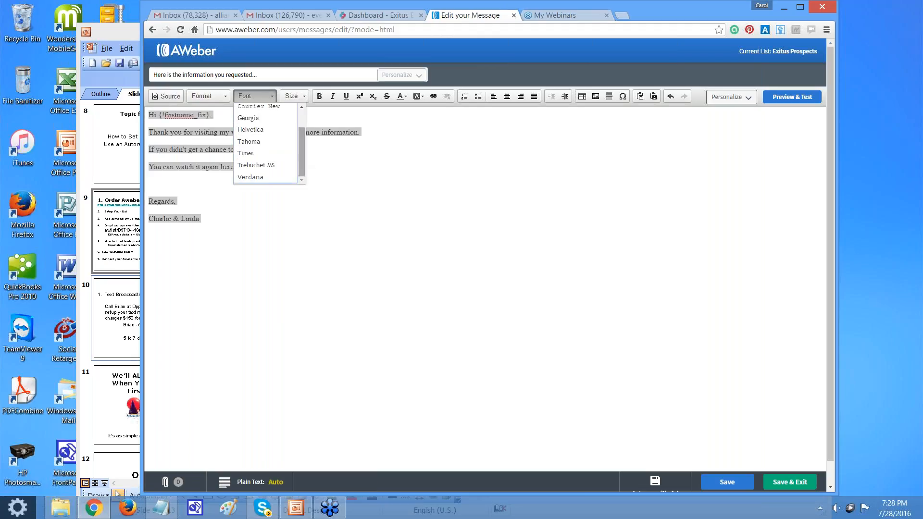
left_click(266, 177)
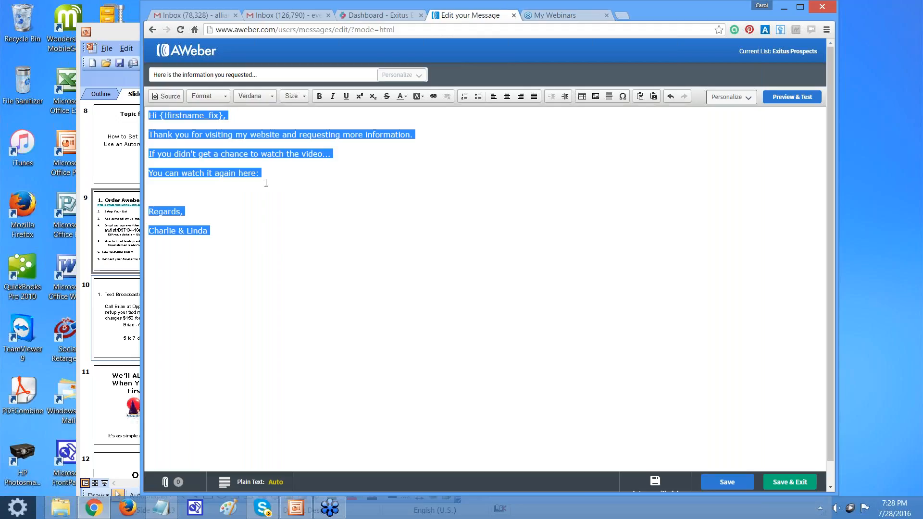
left_click(294, 231)
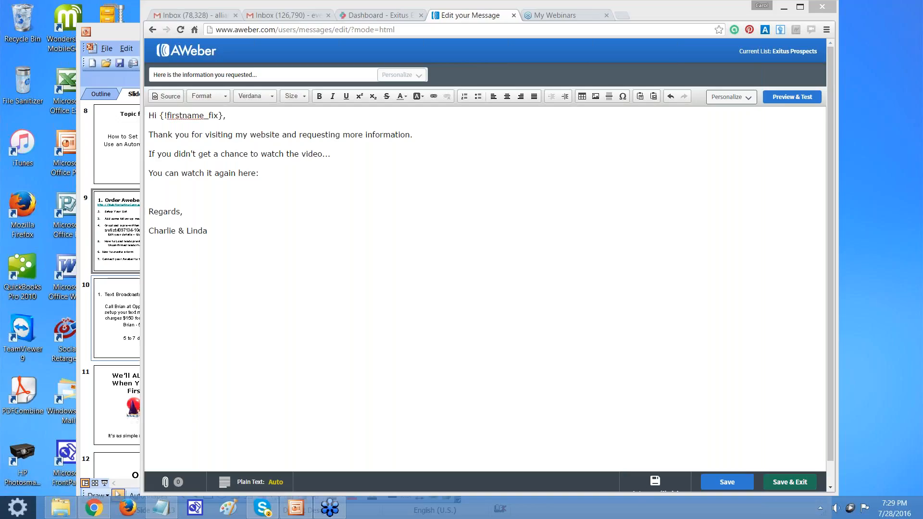
left_click(784, 485)
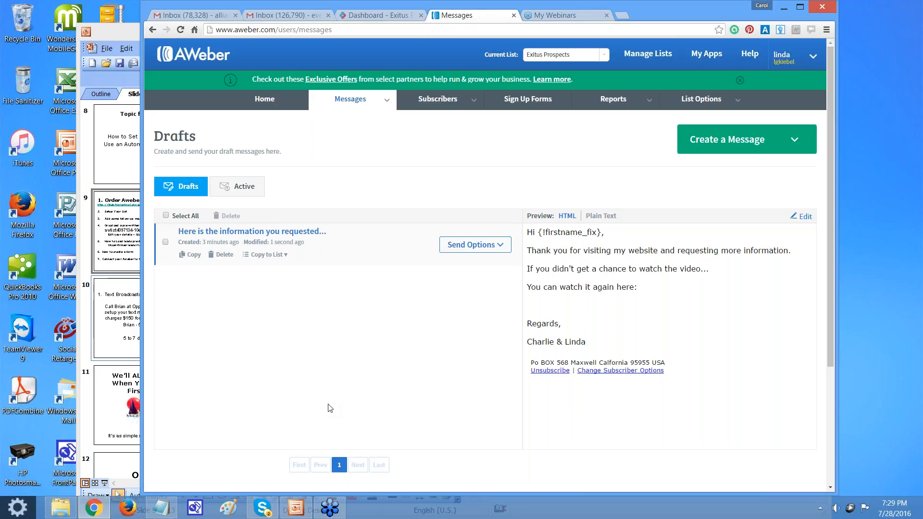
- Show the Send Options for the 'Here is the information you requested...' draft
left_click(468, 246)
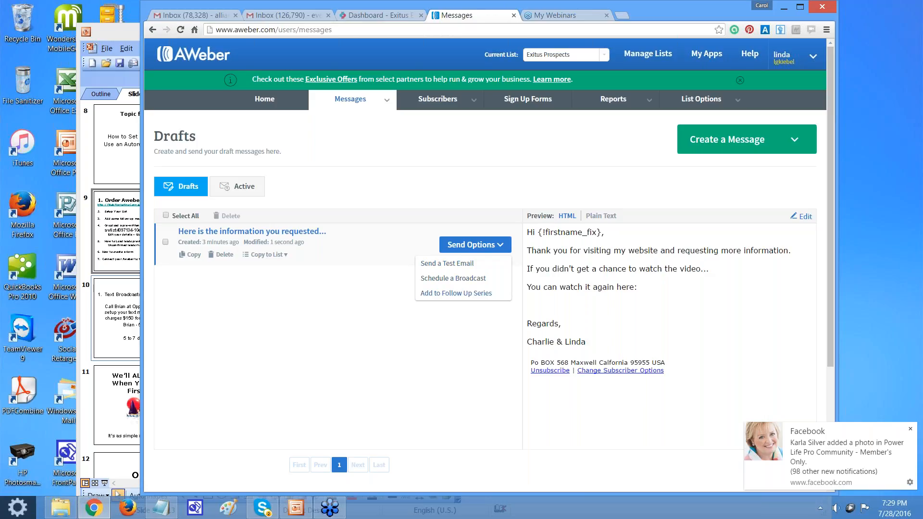
key("super+c")
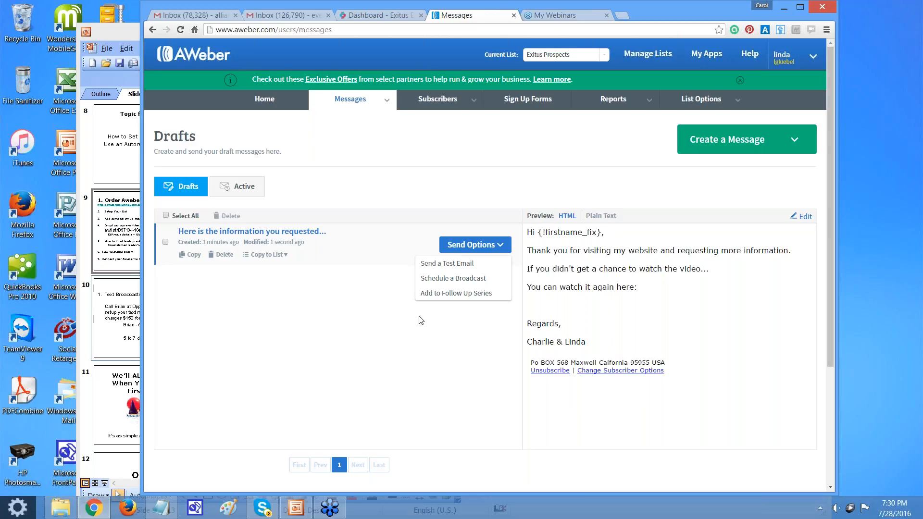
- Add the draft to the Legacy Follow Up Series as message 1, sent immediately
left_click(444, 294)
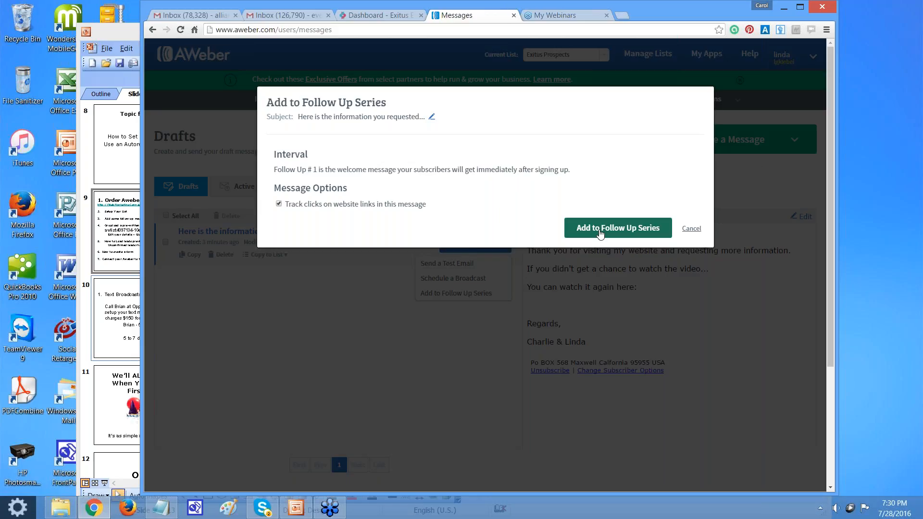
left_click(600, 233)
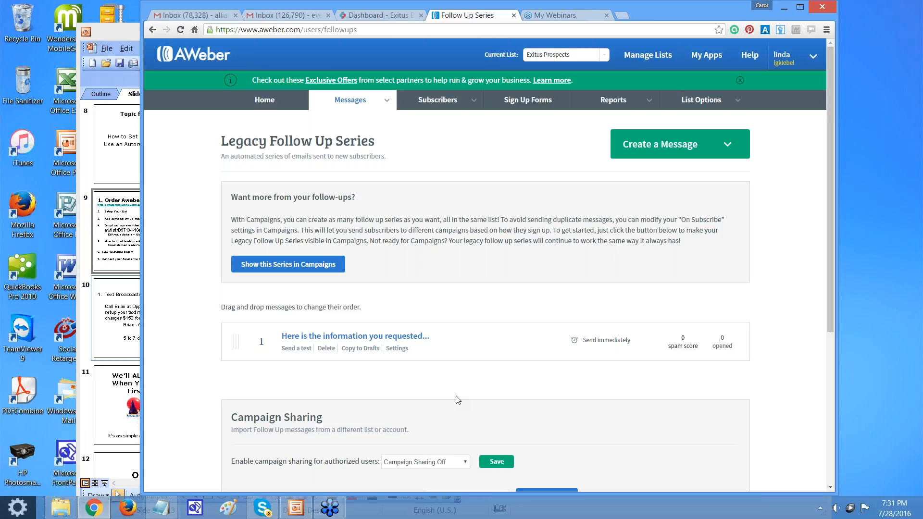
- Keep Exitus Prospects selected as the current list
left_click(605, 59)
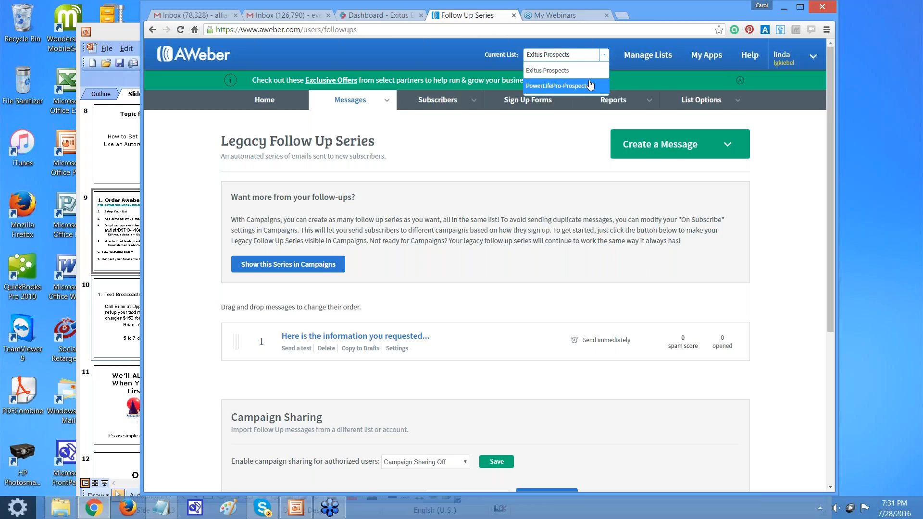
left_click(588, 52)
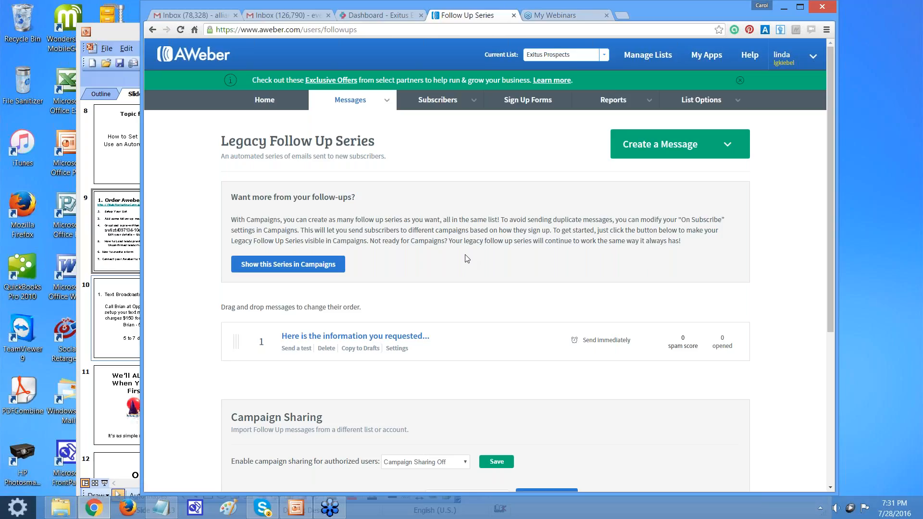
scroll(467, 259, "down", 1)
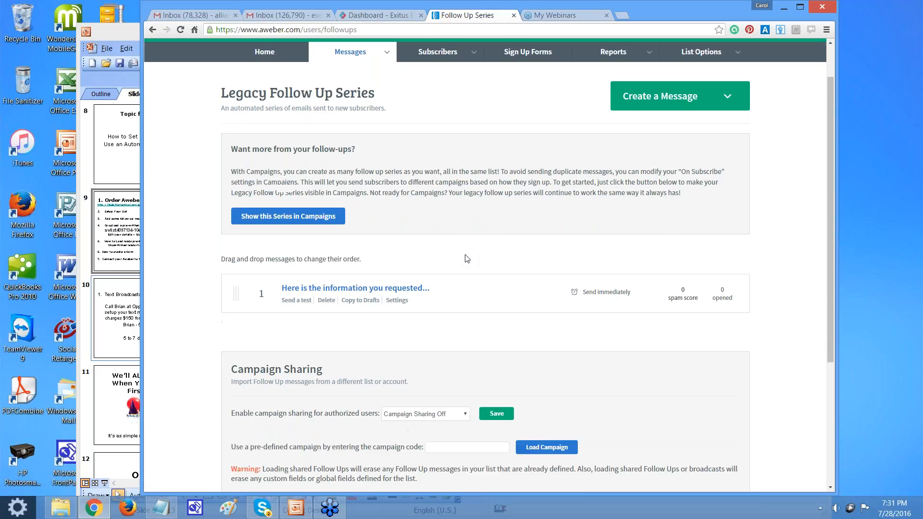
scroll(466, 259, "up", 1)
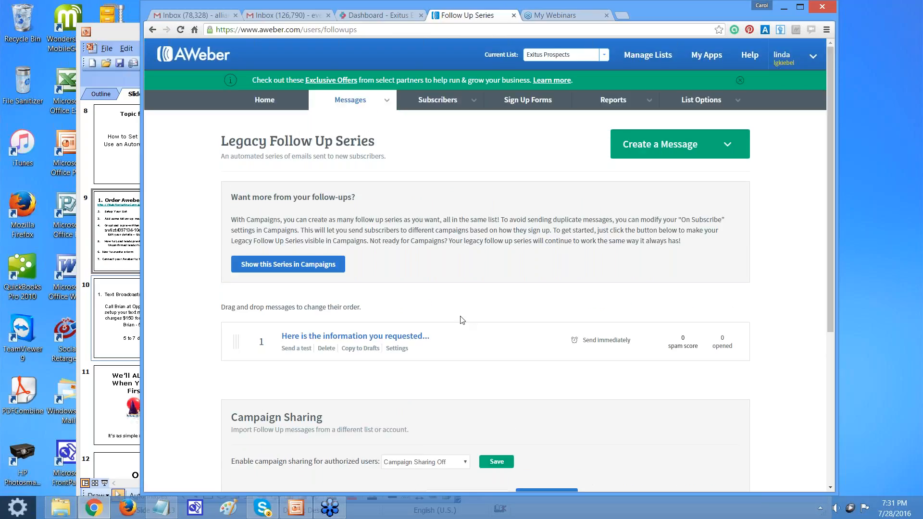
scroll(462, 320, "down", 1)
scroll(461, 320, "up", 1)
- Start a new message in the HTML Editor from Create a Message
mouse_move(353, 103)
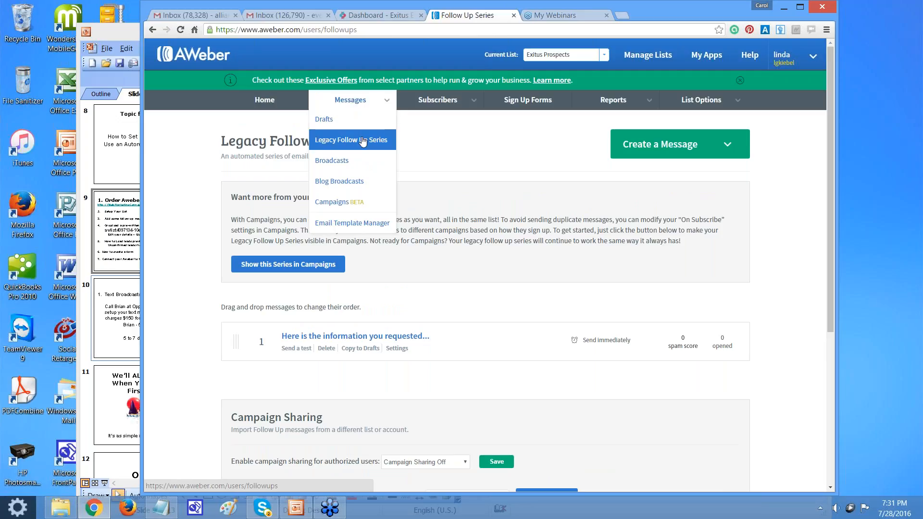
left_click(627, 144)
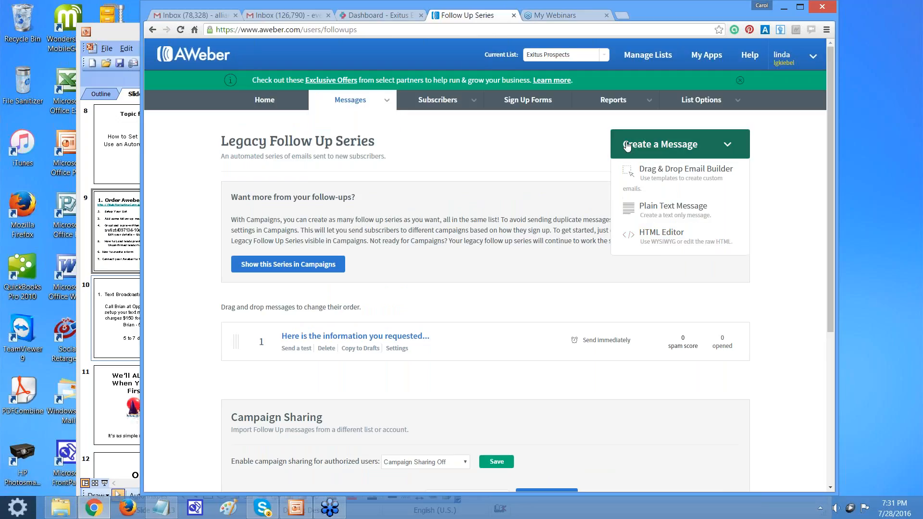
left_click(640, 233)
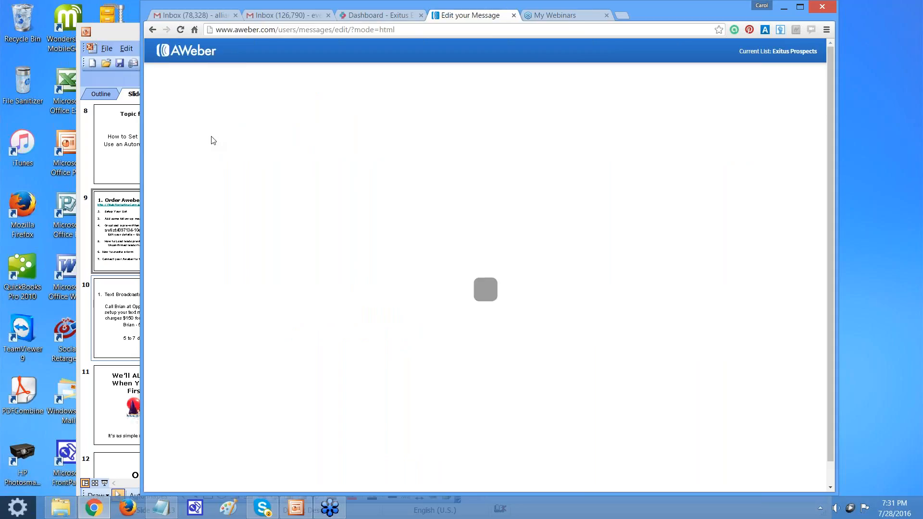
- Give the message subject 'here is more info...', add placeholder body text, and save it
left_click(227, 76)
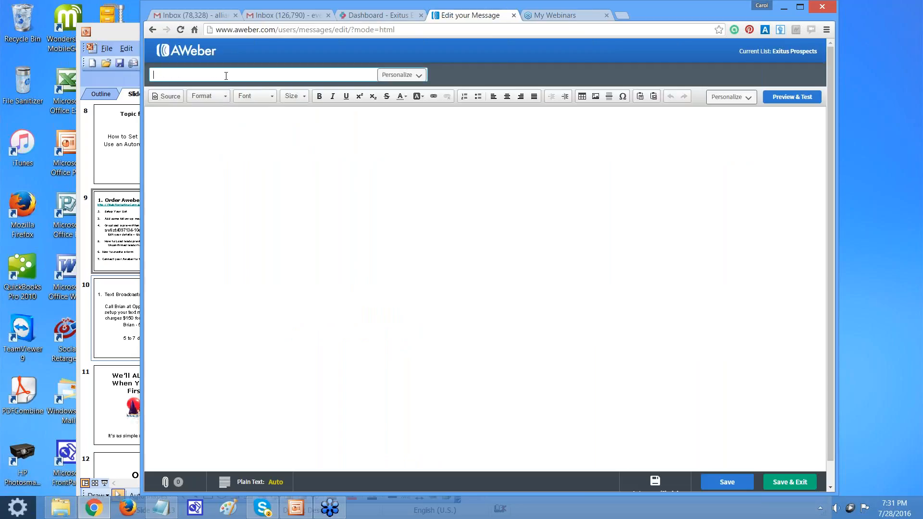
type("here is more info...")
left_click(217, 161)
type("da")
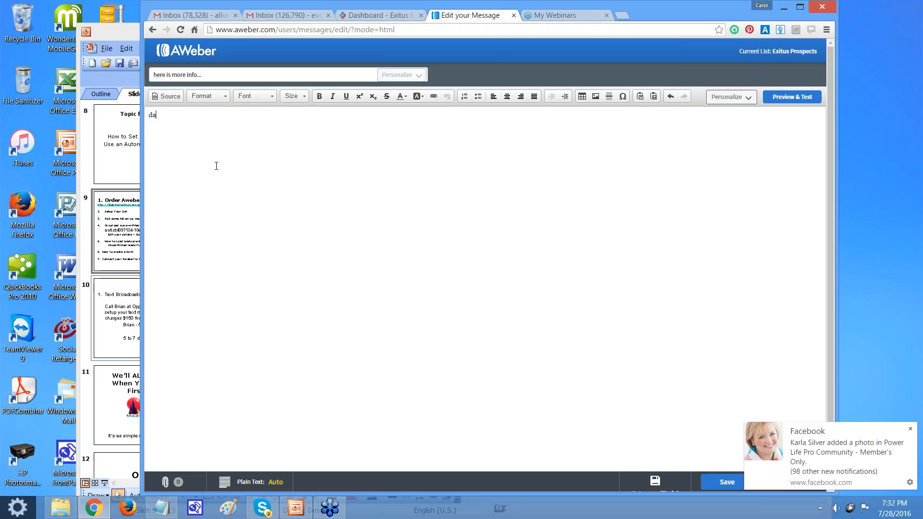
type("jdaljdal; ajlajldk")
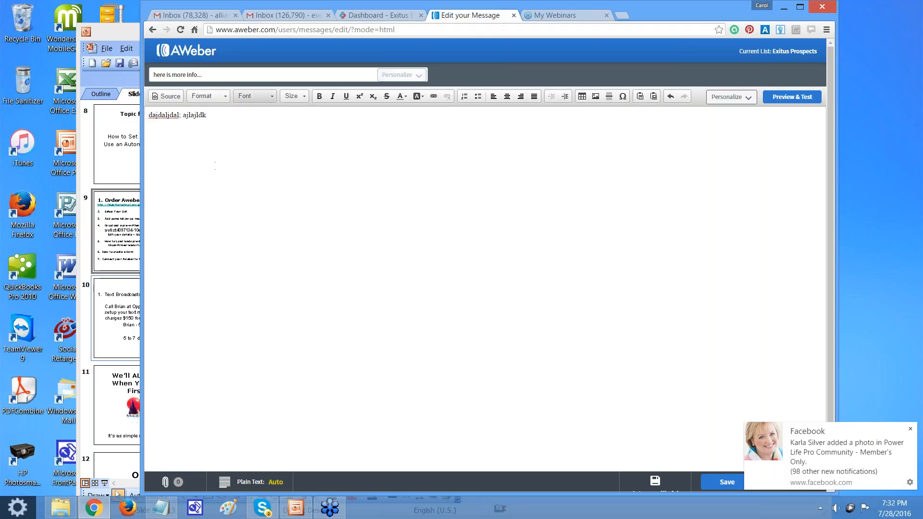
scroll(733, 261, "down", 1)
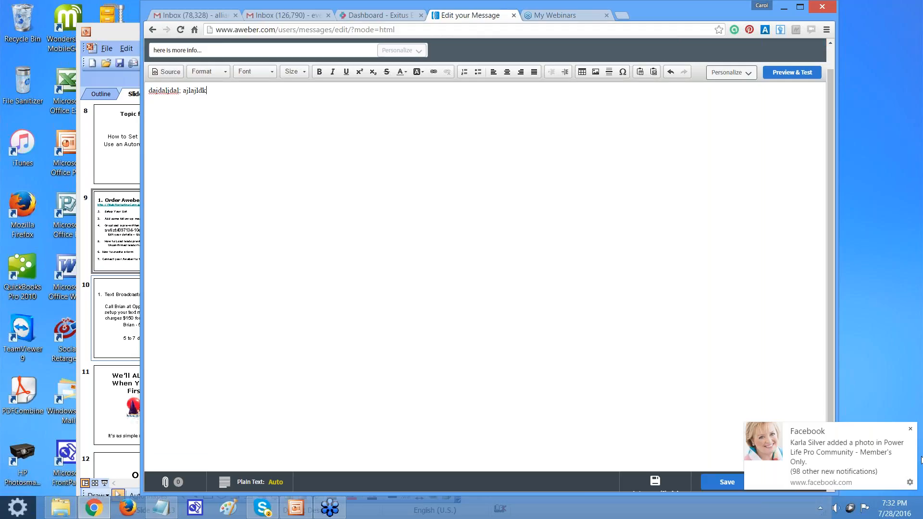
left_click(910, 430)
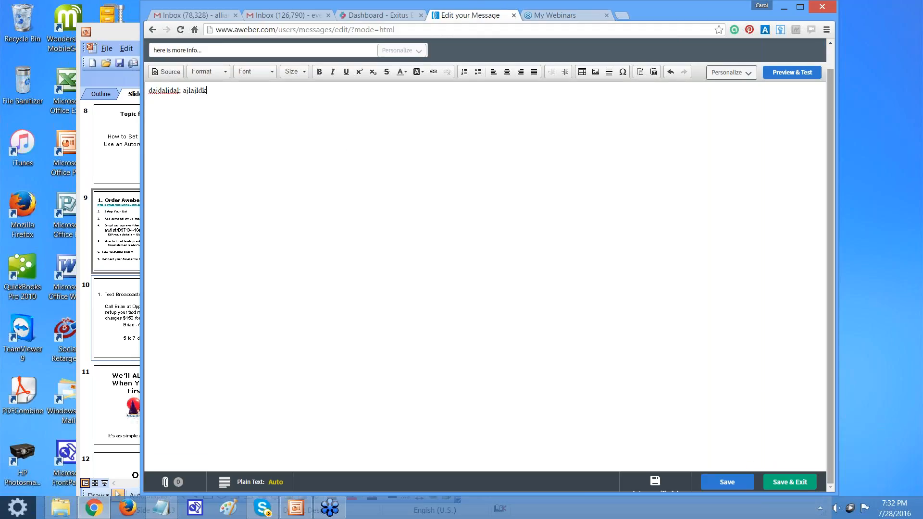
left_click(798, 484)
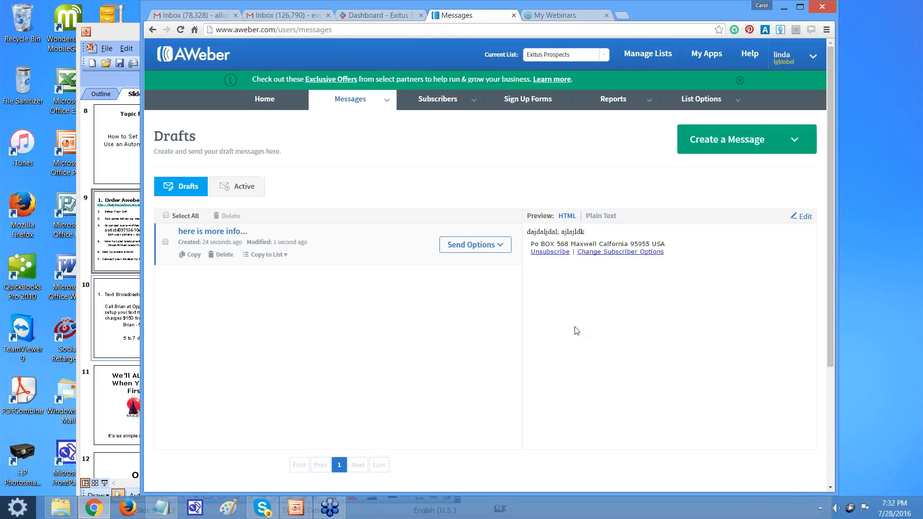
- Begin adding the 'here is more info...' draft to the follow up series, then cancel
left_click(482, 244)
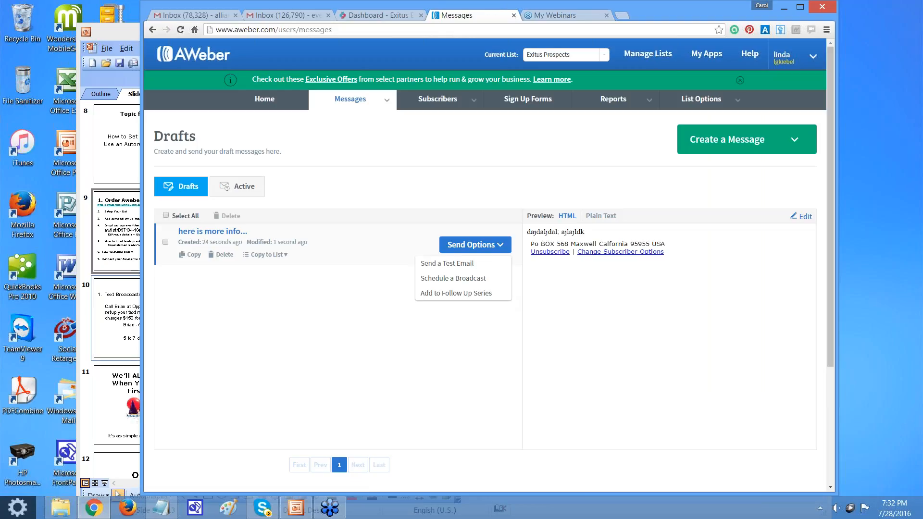
left_click(473, 295)
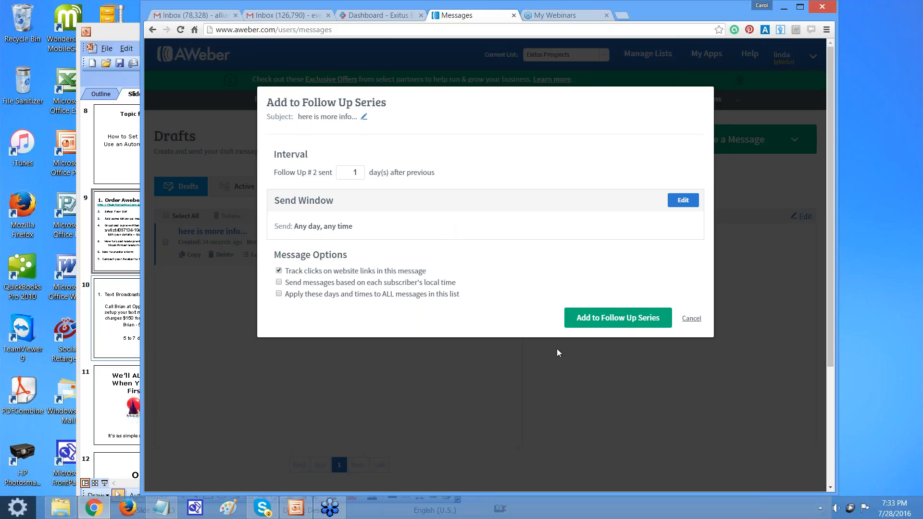
left_click(687, 319)
scroll(567, 347, "down", 3)
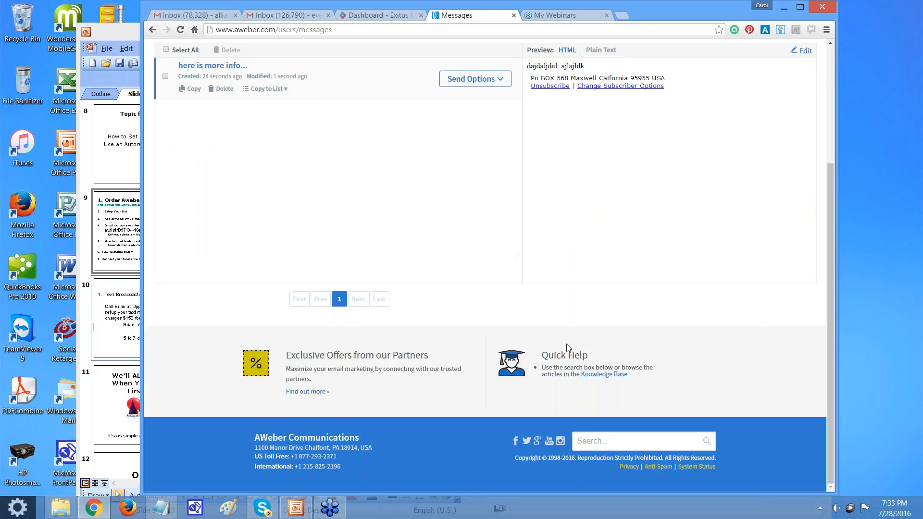
scroll(558, 332, "up", 3)
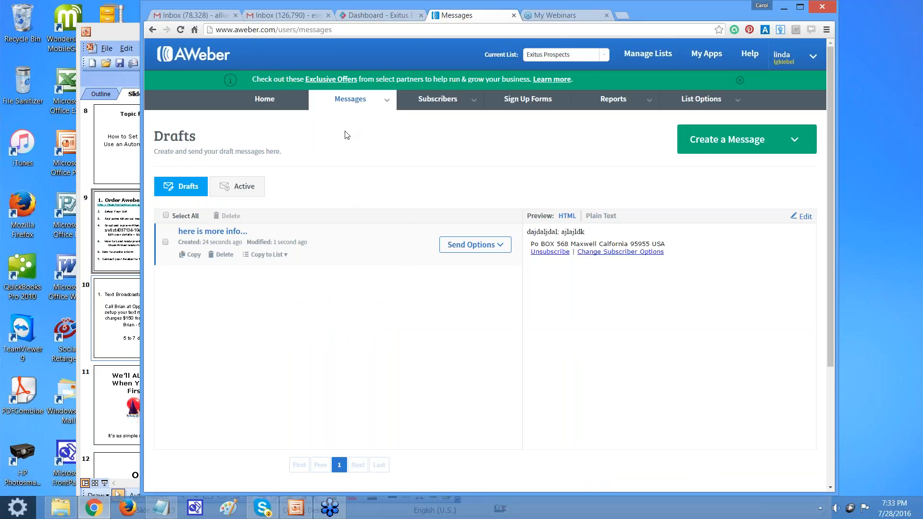
mouse_move(346, 105)
- Return to the Drafts list and delete the 'here is more info...' draft
left_click(268, 105)
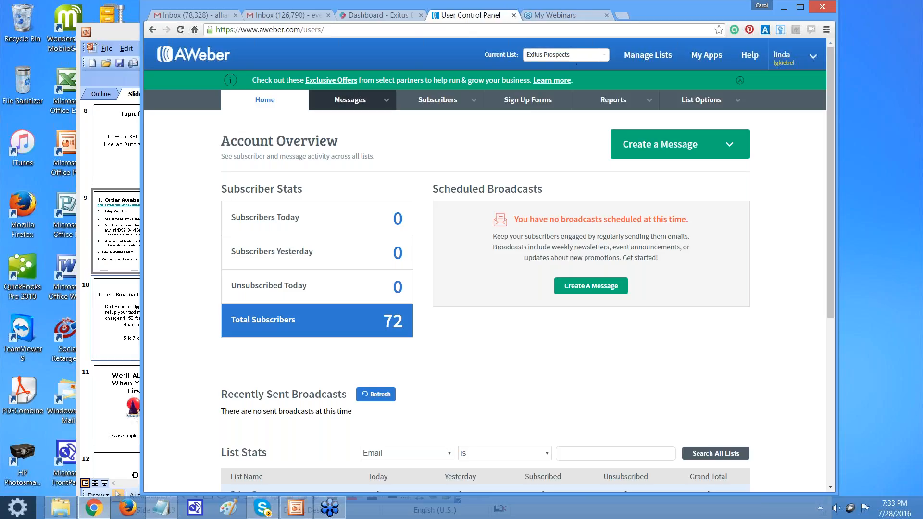
mouse_move(352, 114)
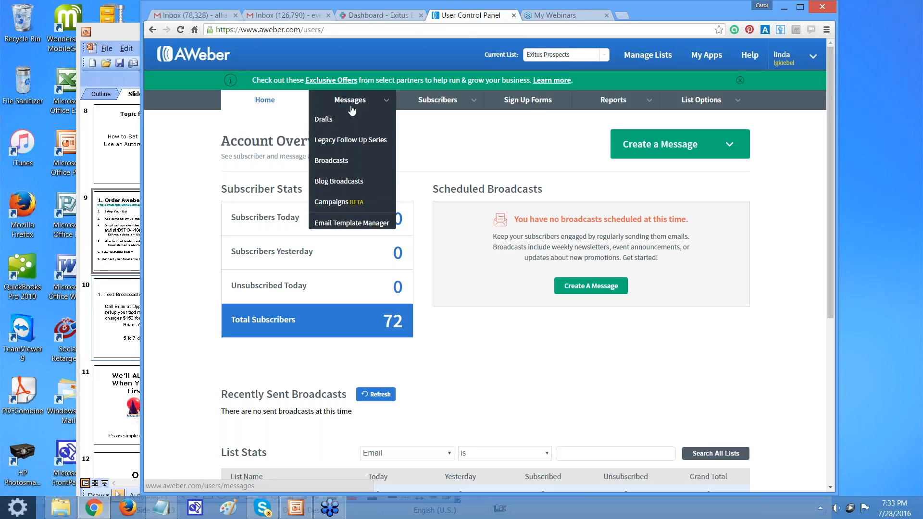
left_click(354, 143)
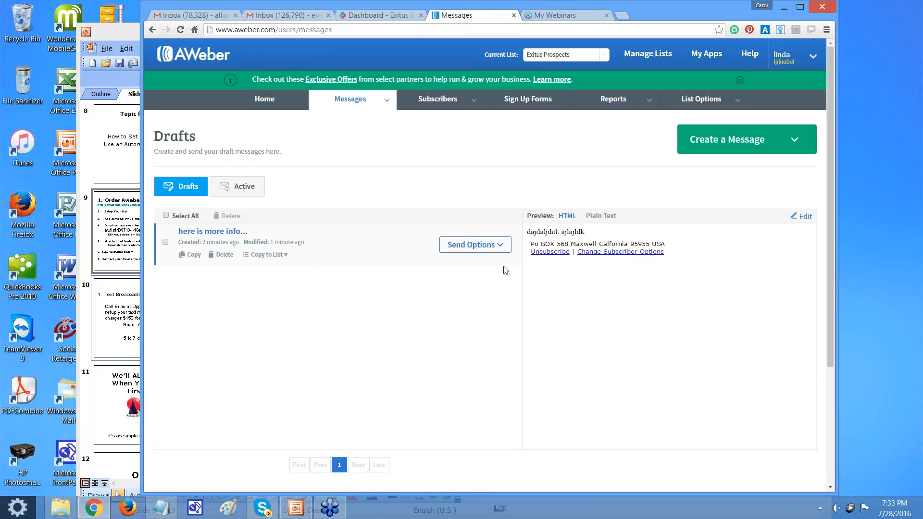
left_click(500, 246)
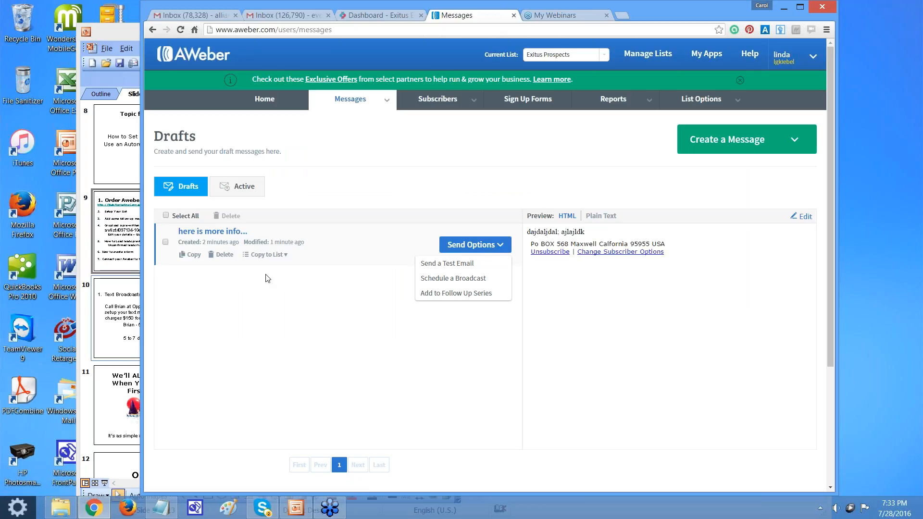
left_click(224, 254)
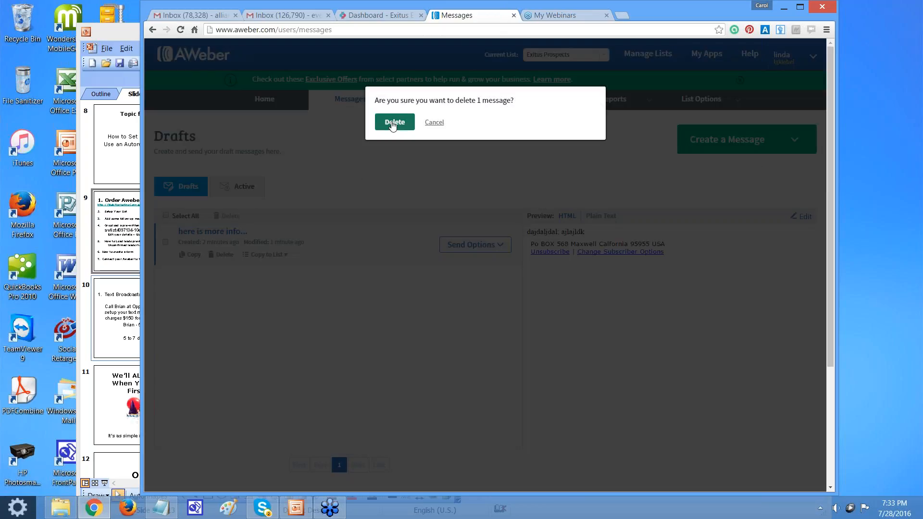
left_click(392, 123)
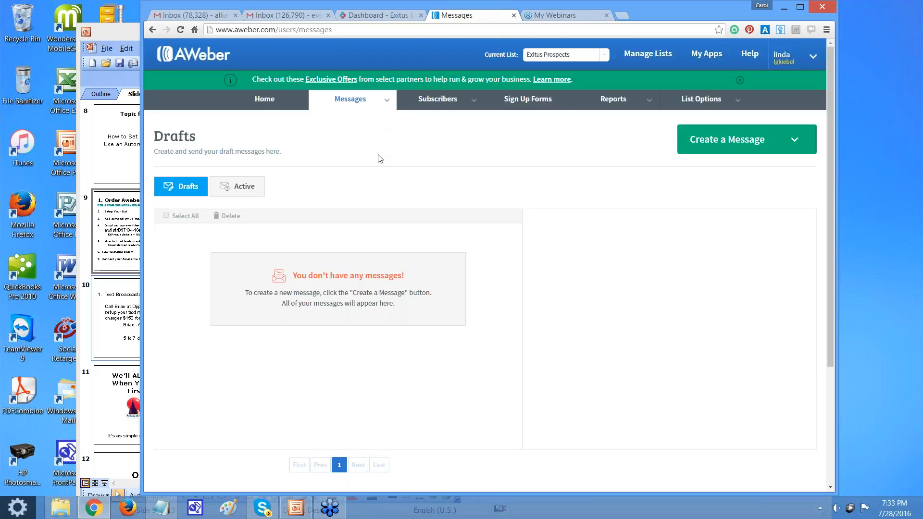
- Open the Legacy Follow Up Series page and scroll down to Campaign Sharing
mouse_move(362, 97)
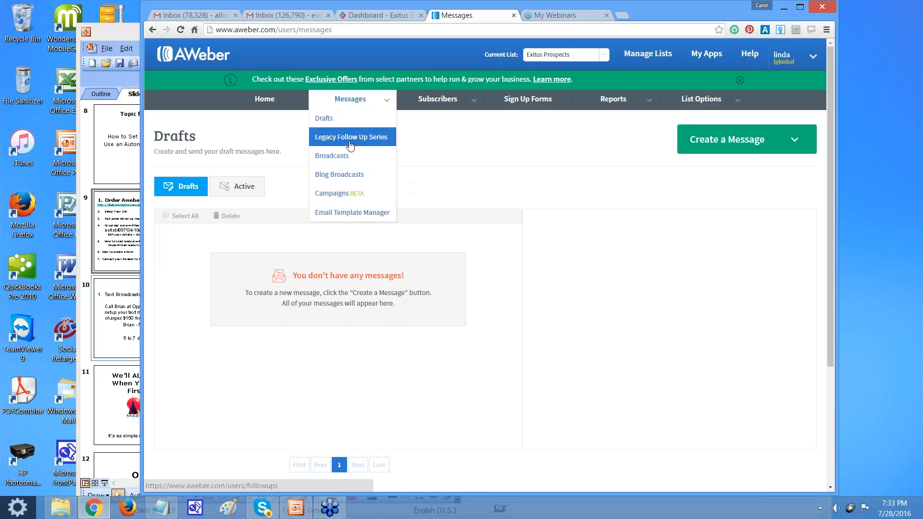
left_click(367, 136)
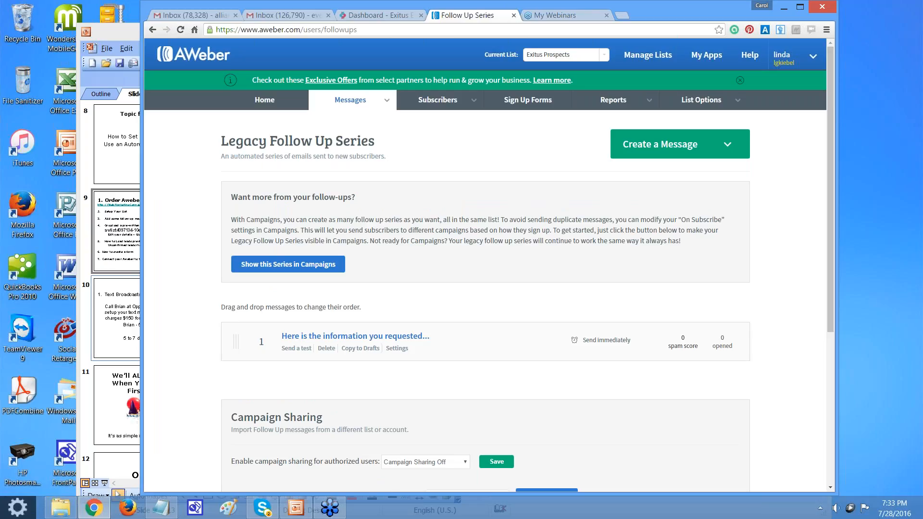
scroll(468, 316, "down", 2)
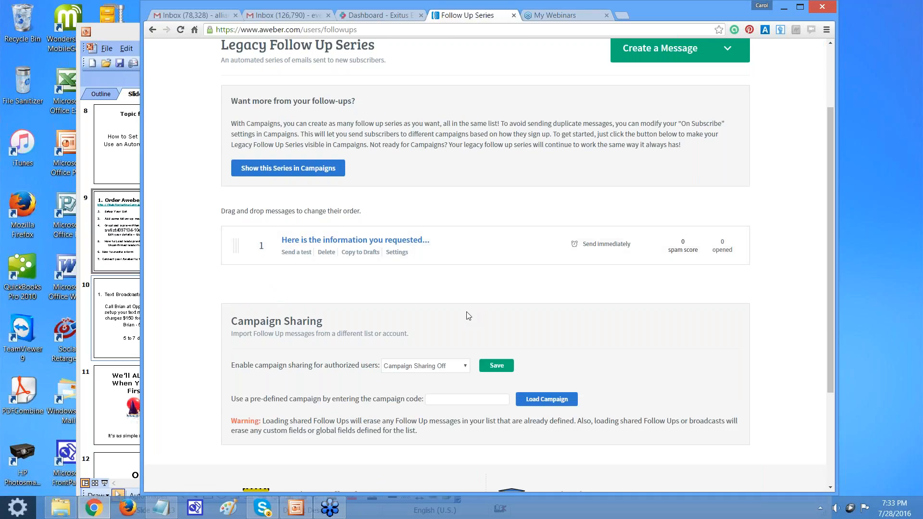
scroll(468, 316, "down", 2)
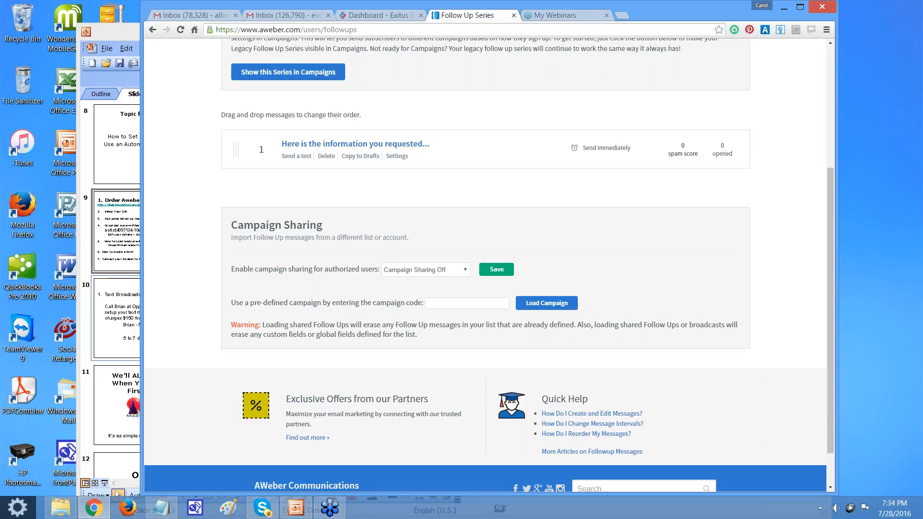
- Copy the awlist campaign code line from slide 9 of the PowerPoint presentation
left_click(304, 510)
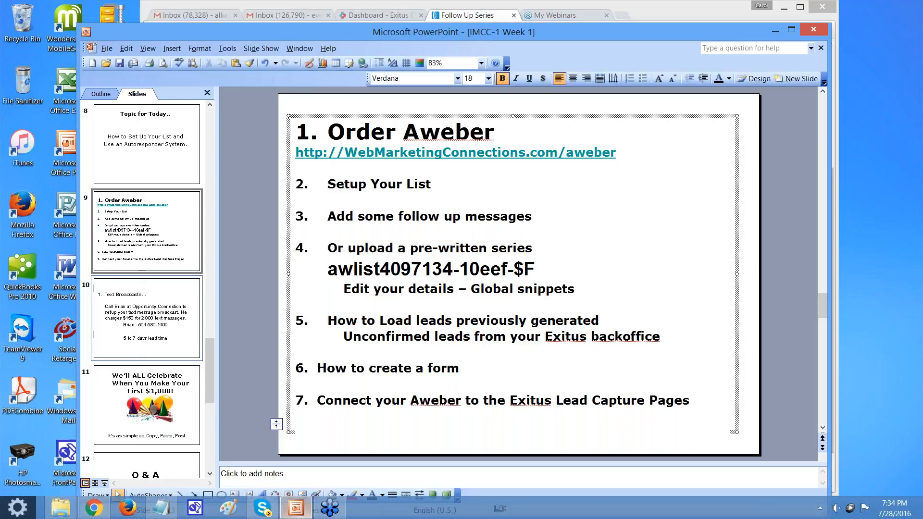
triple_click(535, 268)
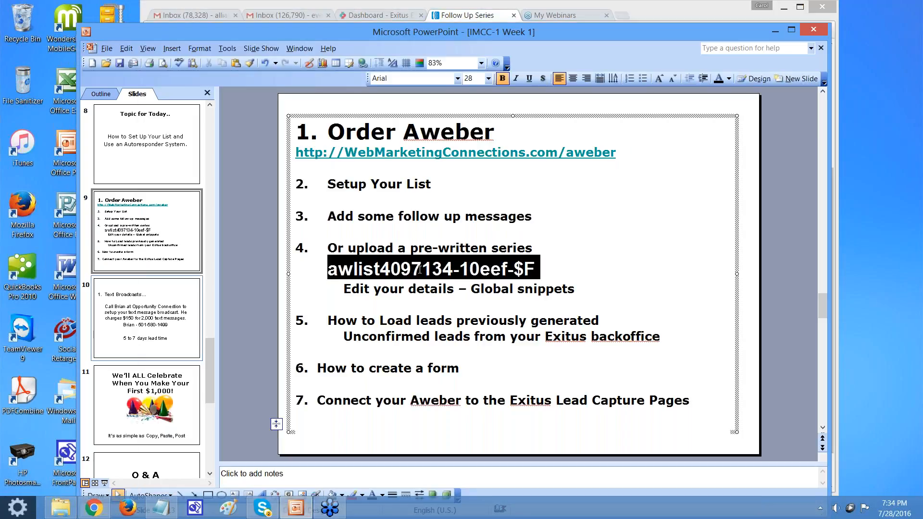
left_click(535, 268)
triple_click(536, 268)
right_click(387, 270)
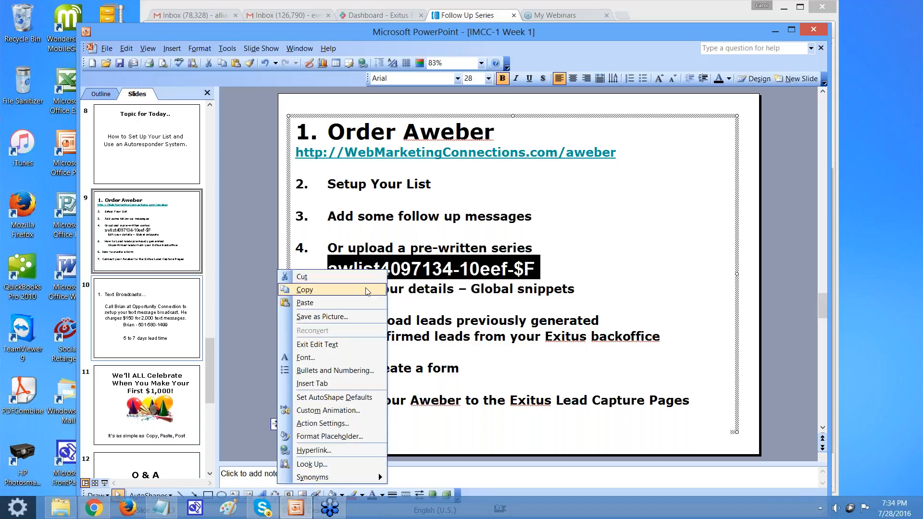
left_click(305, 290)
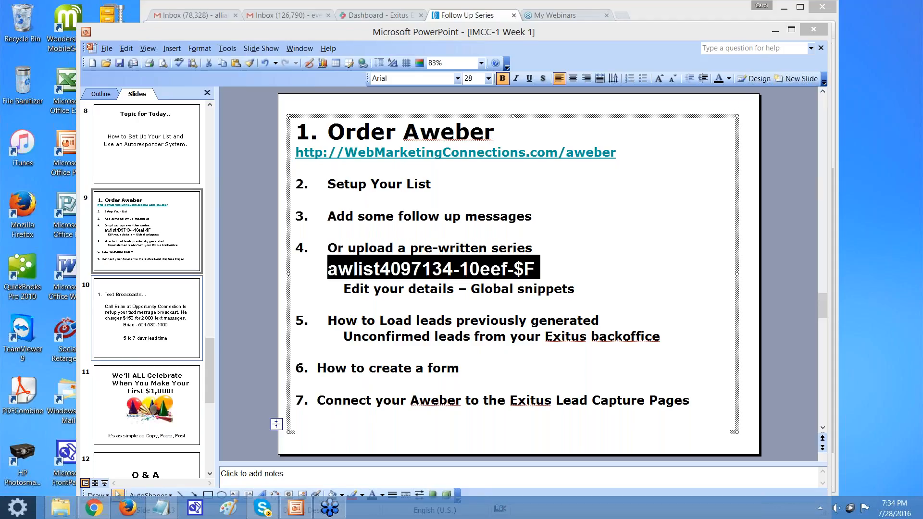
mouse_move(107, 513)
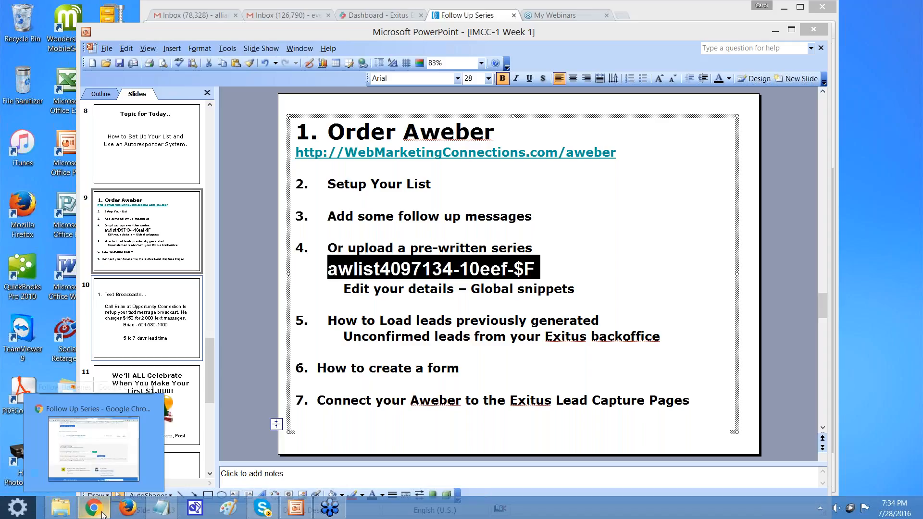
- Paste the copied code into AWeber's campaign code field and load the campaign
left_click(444, 16)
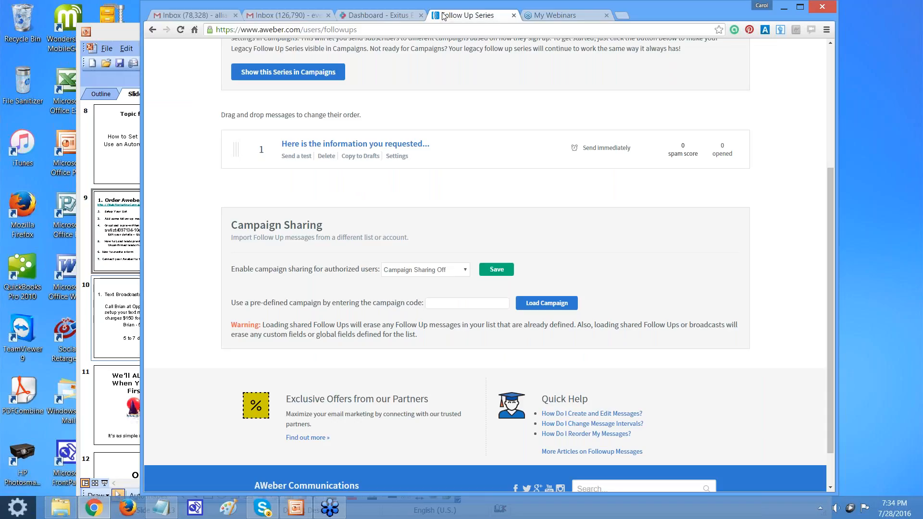
right_click(450, 304)
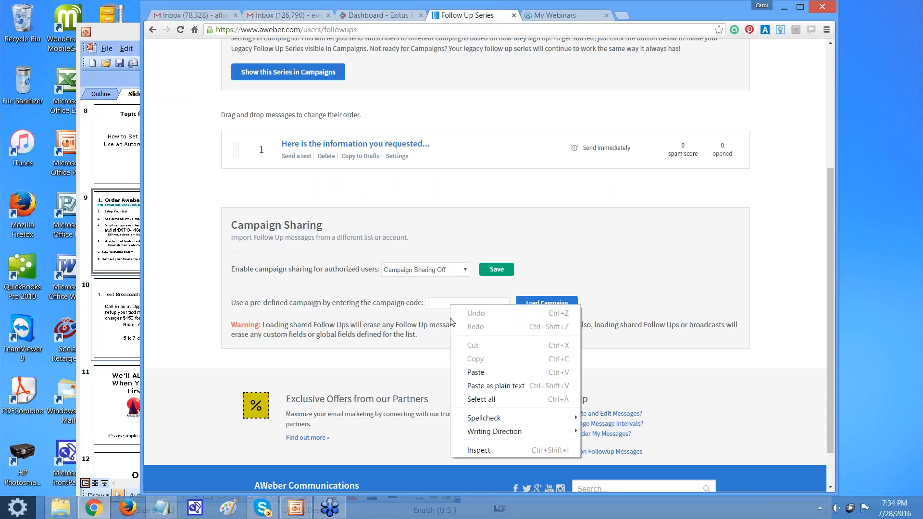
left_click(465, 371)
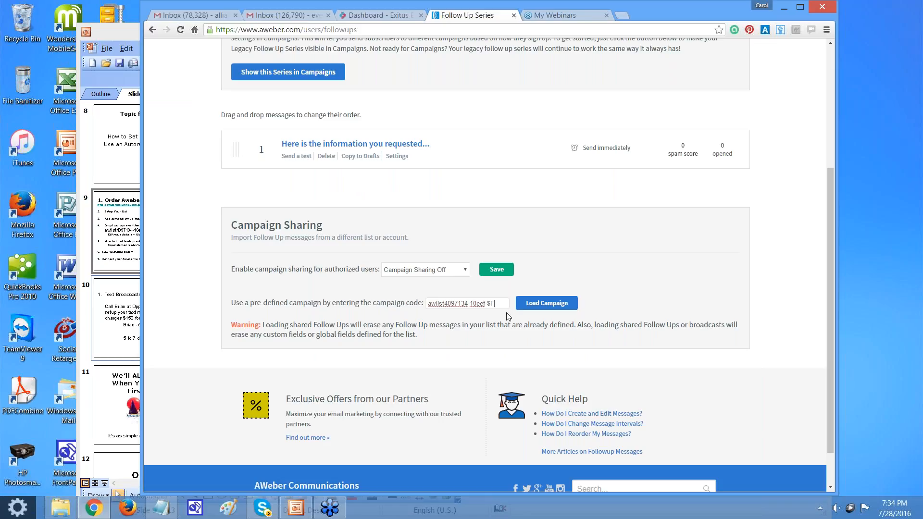
left_click(533, 304)
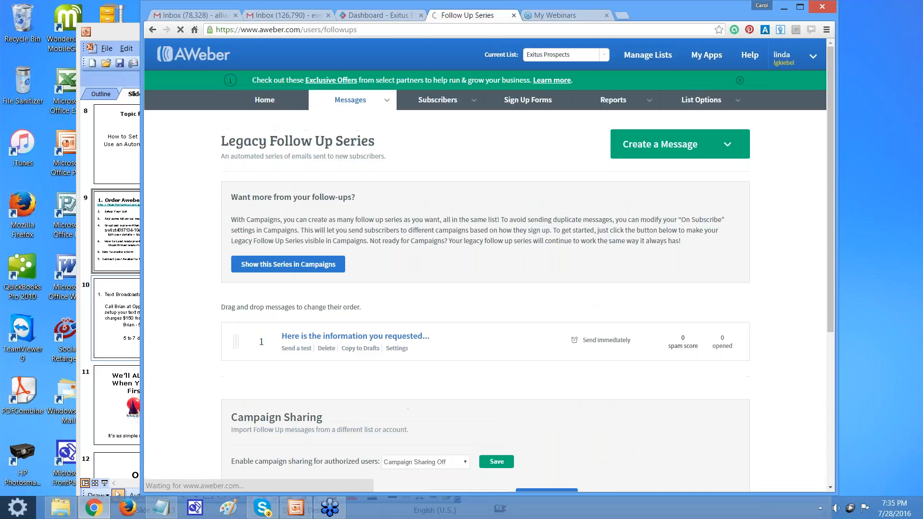
- Stop the stalled load and reload the Legacy Follow Up Series to review its 12 messages
left_click(181, 29)
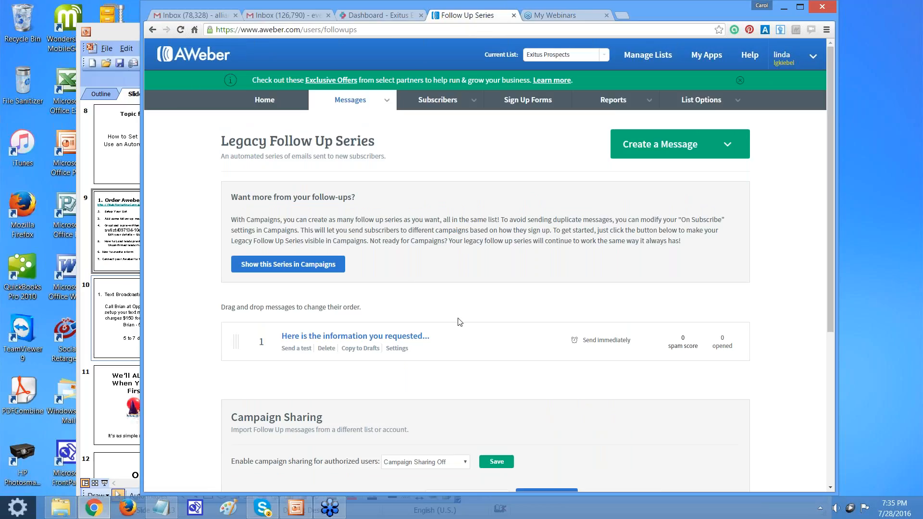
mouse_move(377, 103)
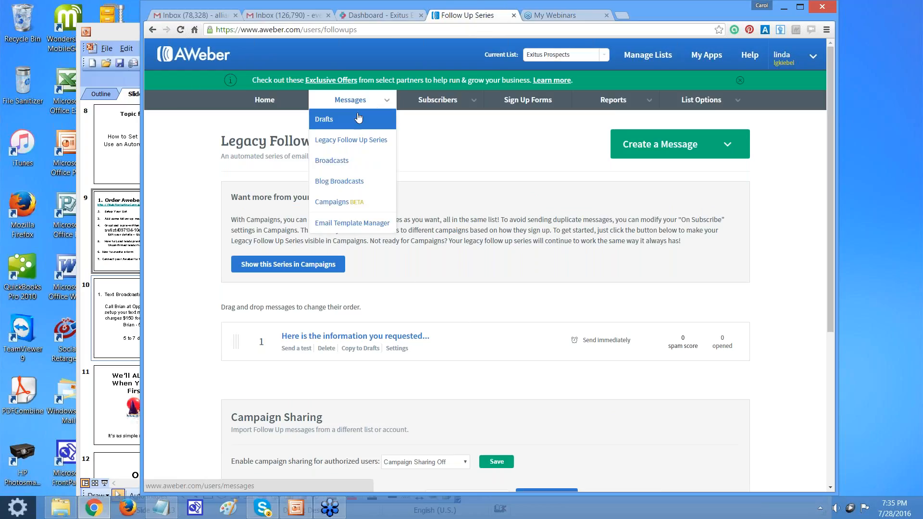
left_click(345, 147)
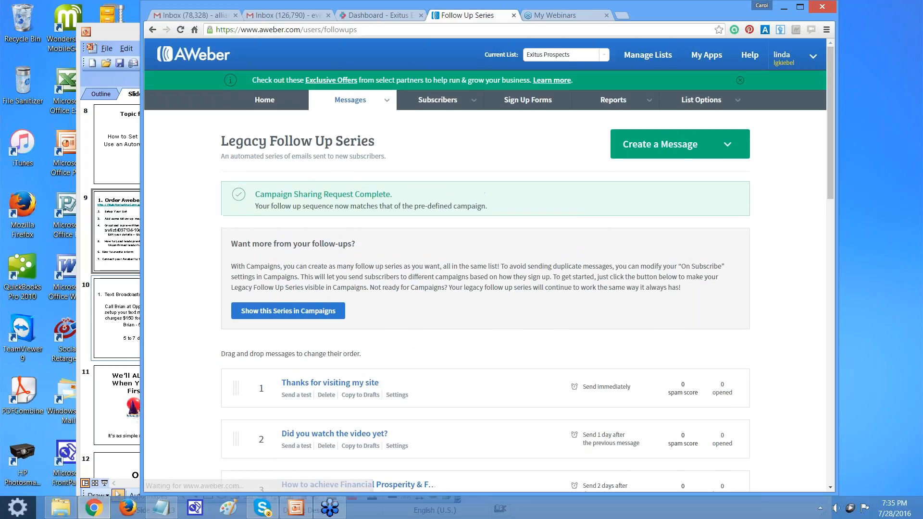
scroll(467, 376, "down", 5)
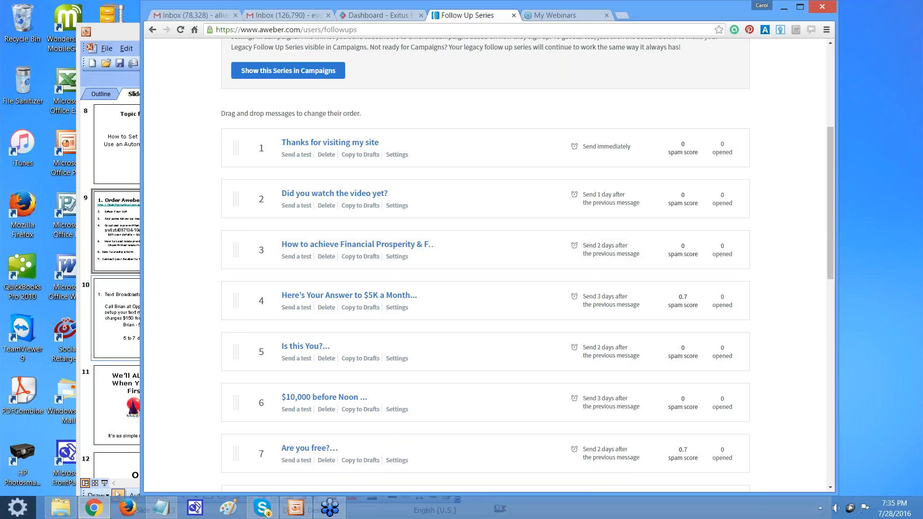
scroll(485, 265, "down", 1)
scroll(486, 265, "down", 3)
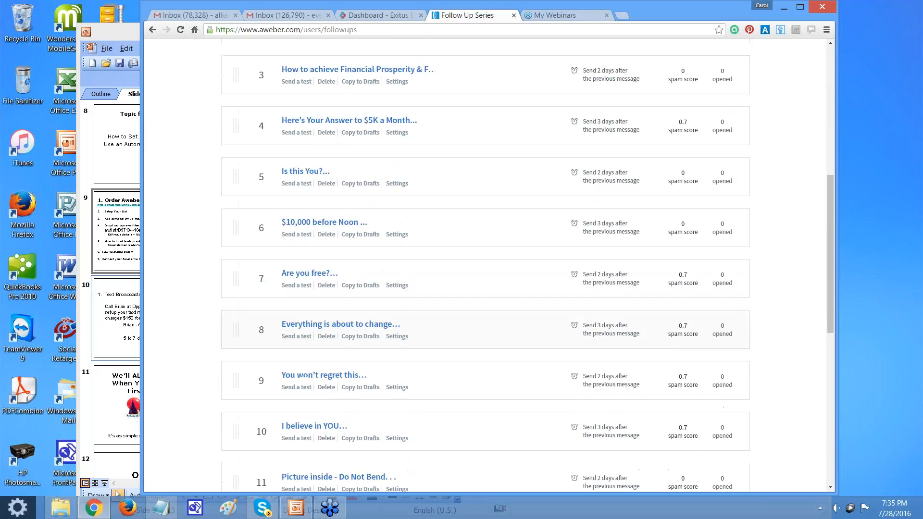
scroll(486, 365, "down", 3)
scroll(486, 365, "up", 5)
scroll(468, 375, "up", 4)
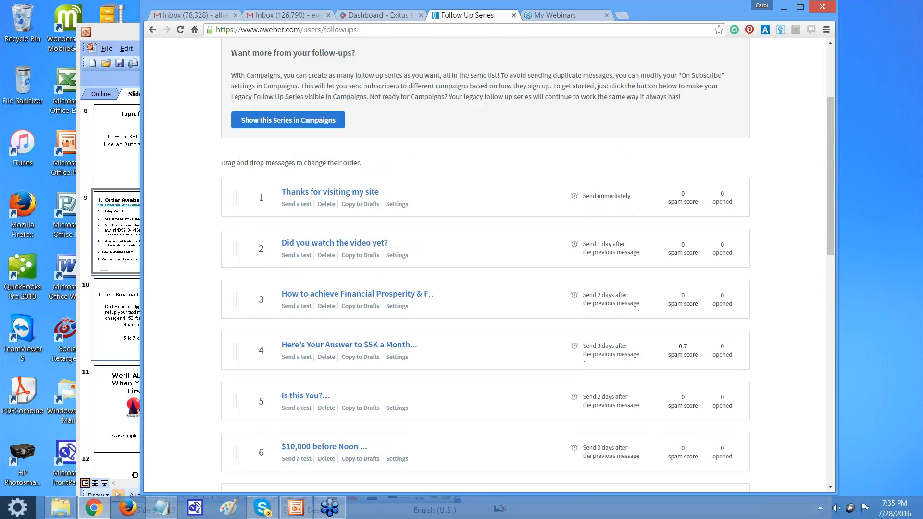
left_click(345, 192)
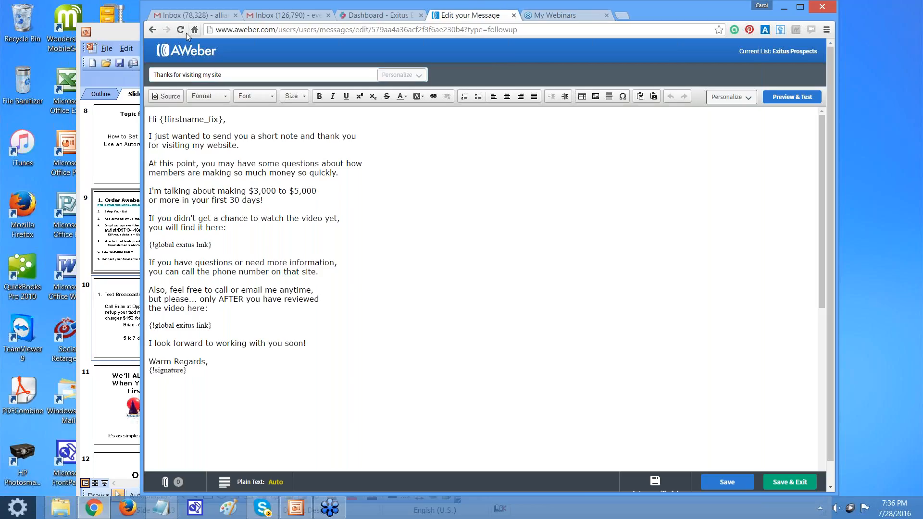
left_click(153, 30)
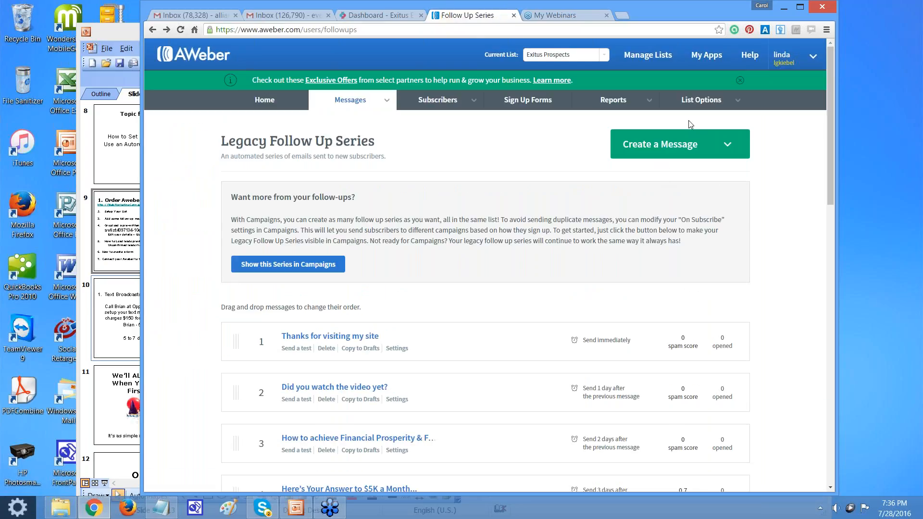
- Open the Exitus Prospects list's Custom Fields page, then its List Settings page
mouse_move(730, 100)
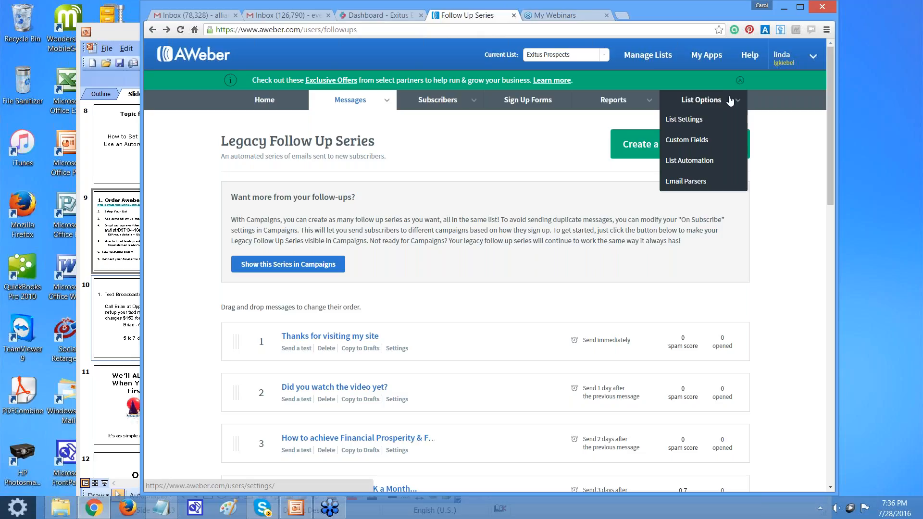
left_click(706, 140)
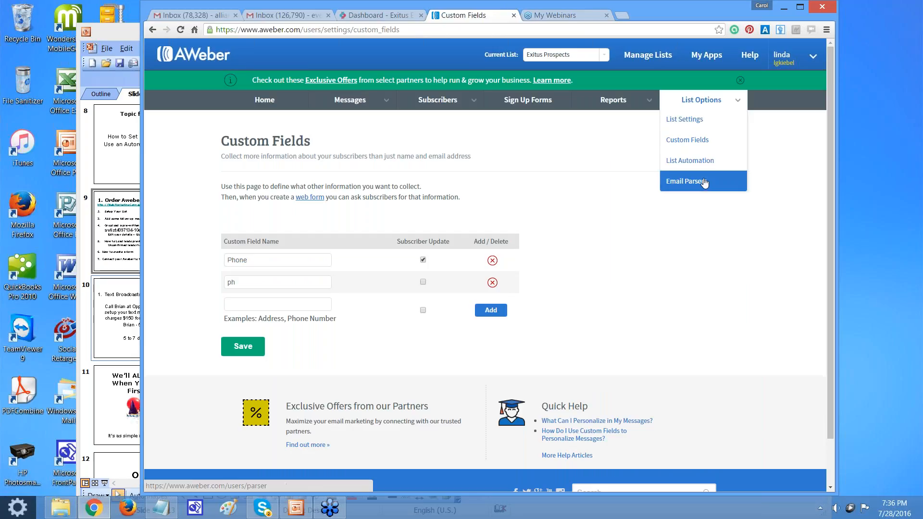
left_click(698, 125)
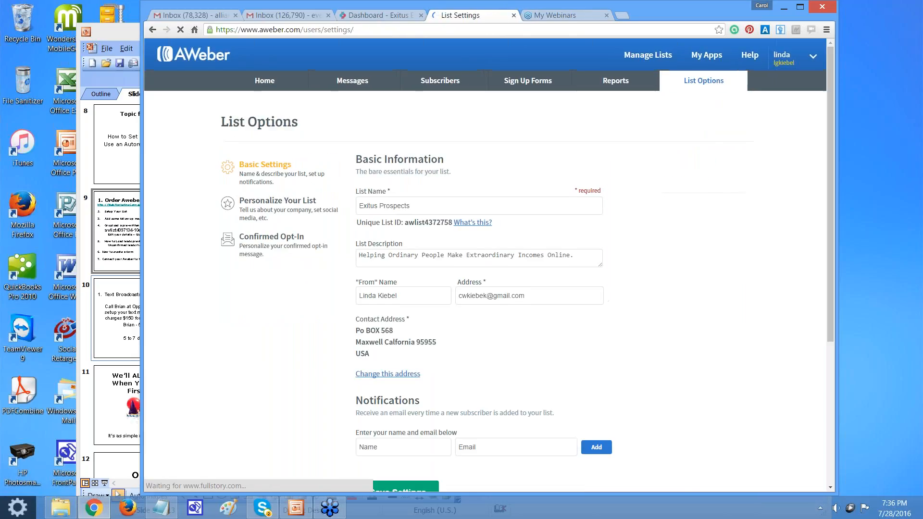
- Expand Personalize Your List and put the Exitus Link global text snippet into edit mode
scroll(634, 288, "down", 2)
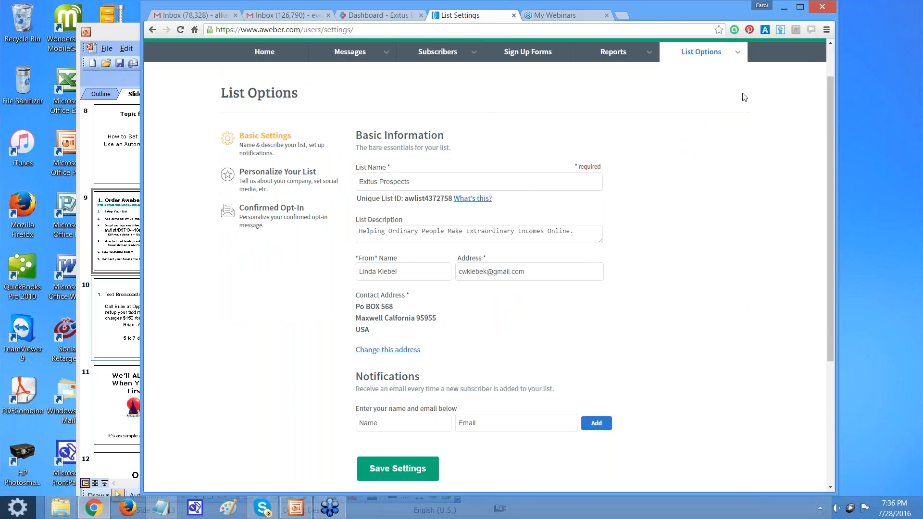
mouse_move(731, 55)
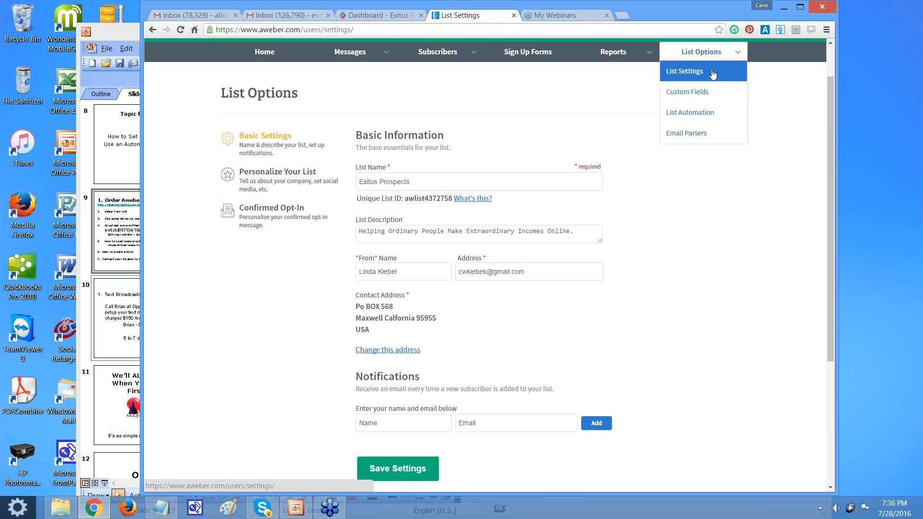
left_click(263, 173)
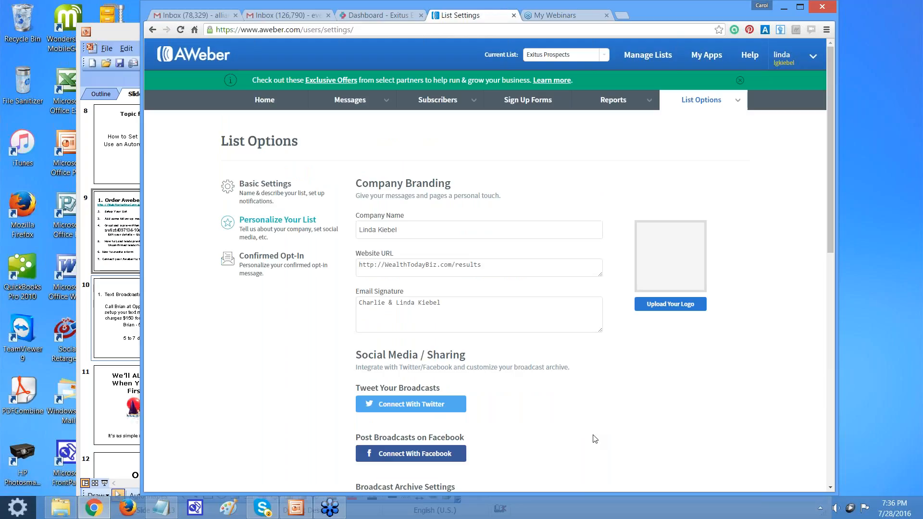
scroll(583, 430, "down", 8)
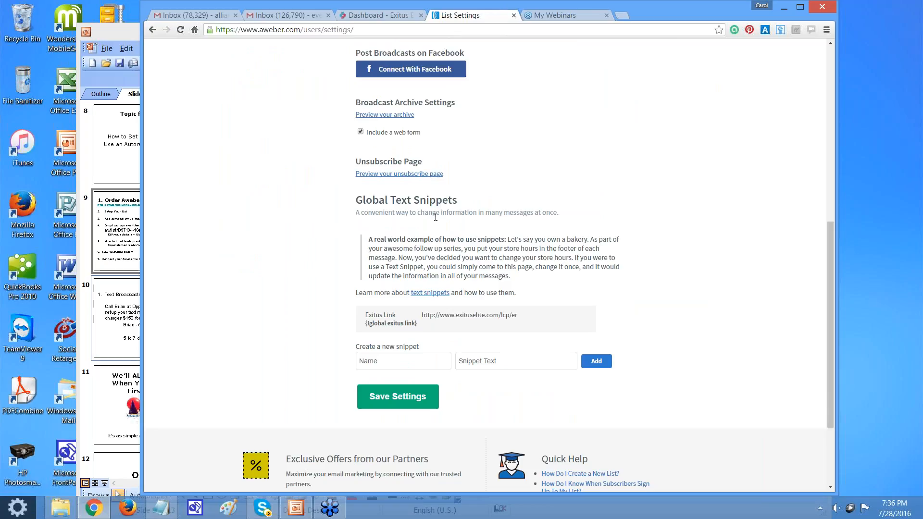
mouse_move(490, 326)
left_click(563, 317)
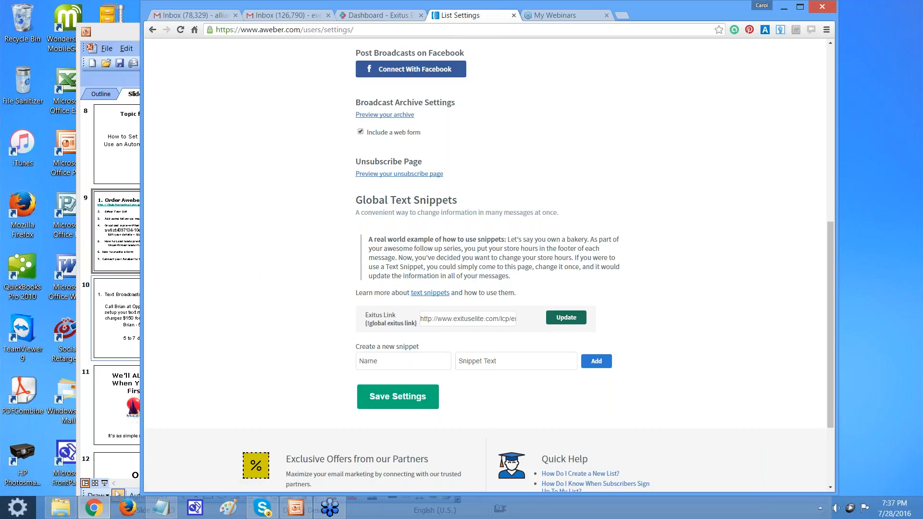
- In Exitus back office, open Marketing's lead capture pages and copy the bread capture page link
left_click(365, 18)
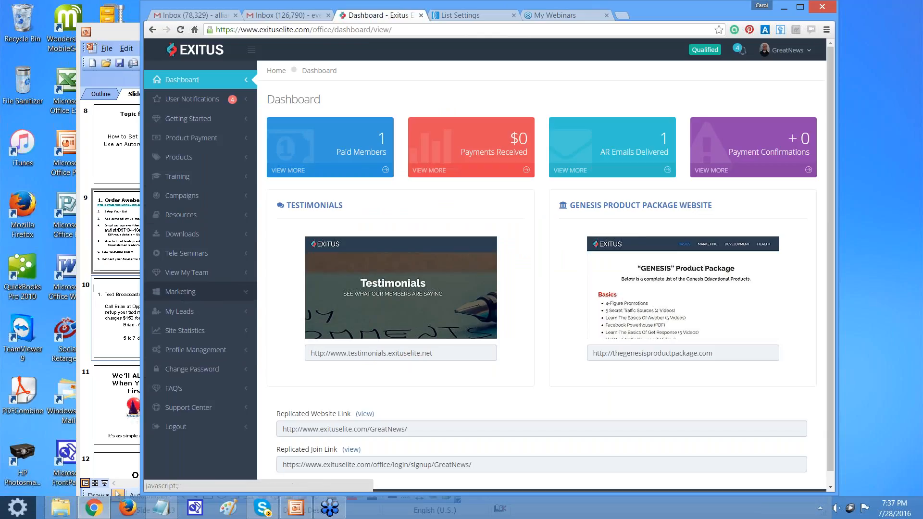
left_click(181, 292)
scroll(180, 291, "down", 2)
left_click(184, 210)
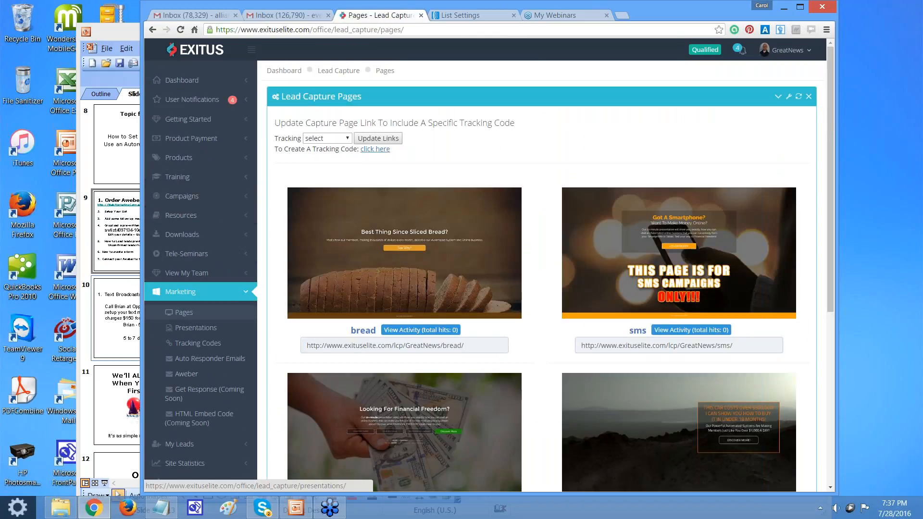
scroll(483, 350, "down", 2)
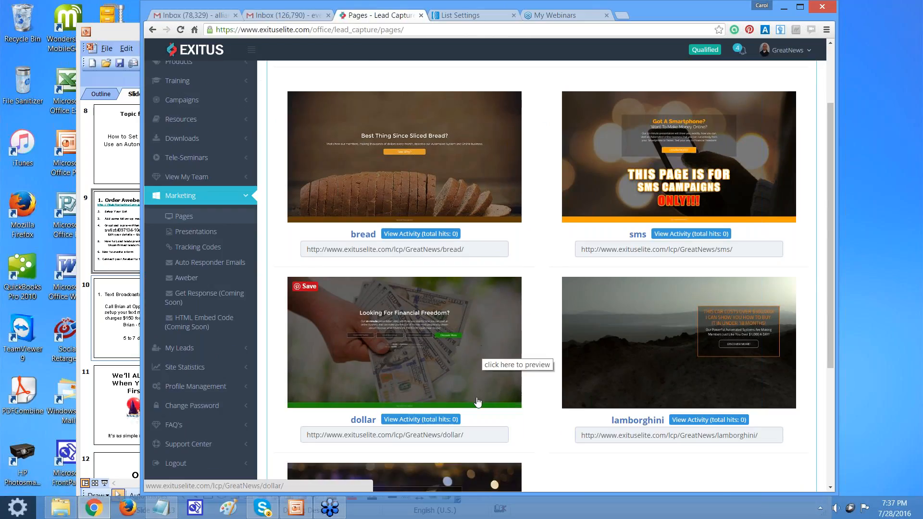
scroll(477, 402, "down", 2)
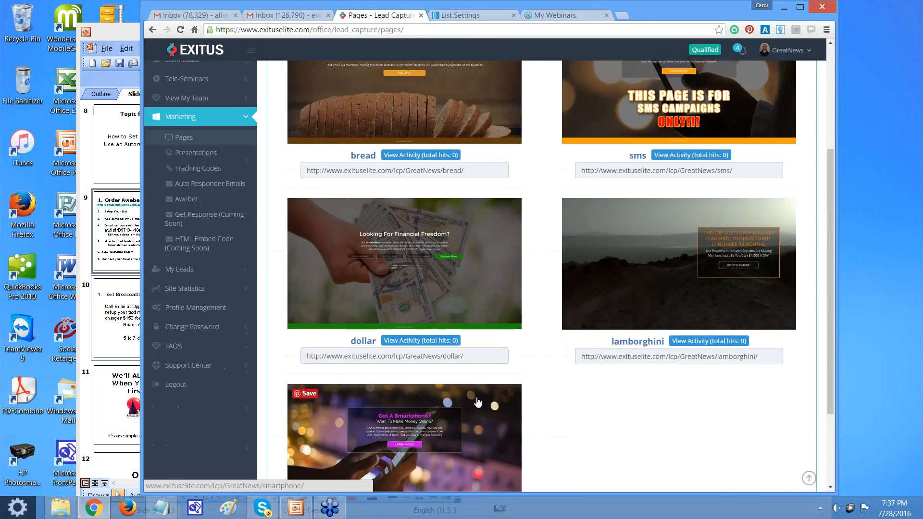
scroll(464, 293, "up", 3)
left_click(471, 301)
right_click(473, 303)
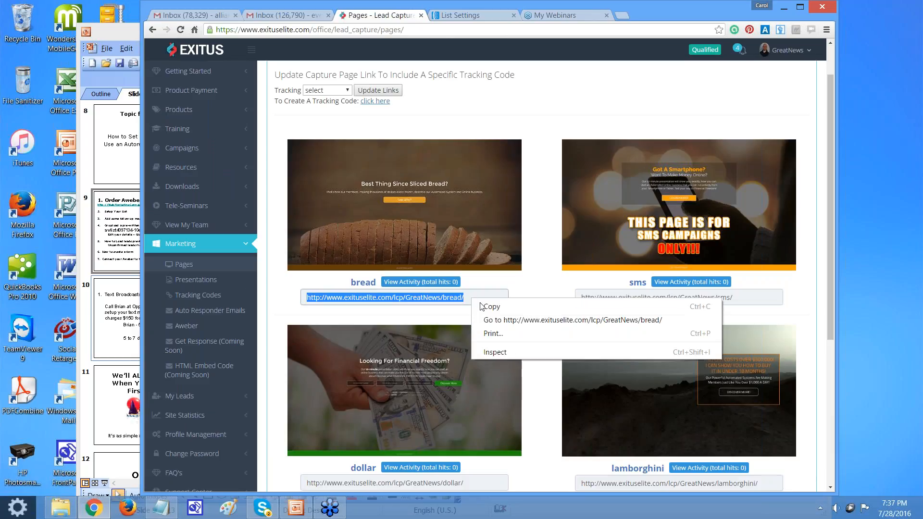
left_click(484, 308)
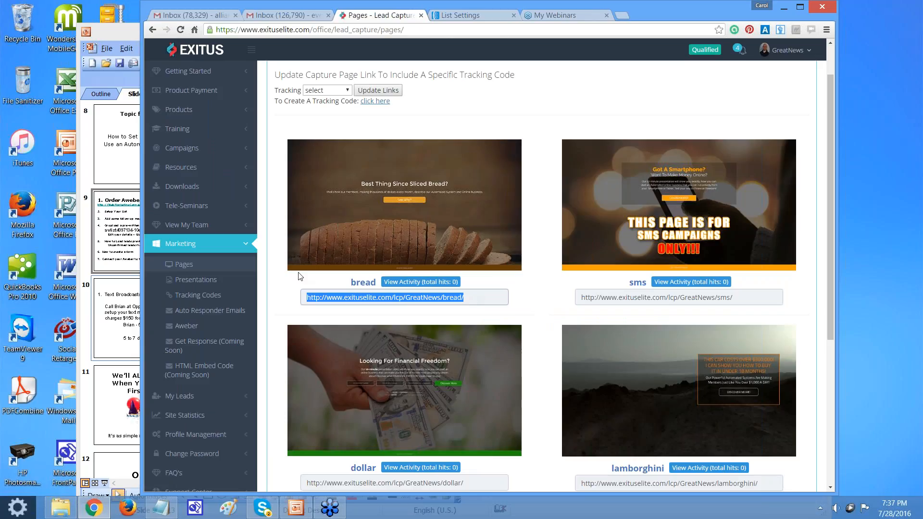
- Copy the automated_system_1 presentation link and return to AWeber's List Settings
left_click(192, 281)
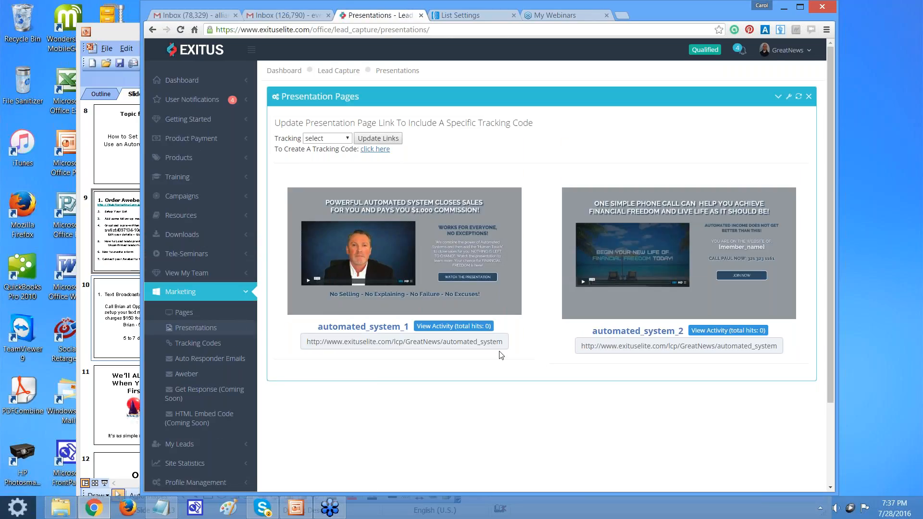
left_click(507, 345)
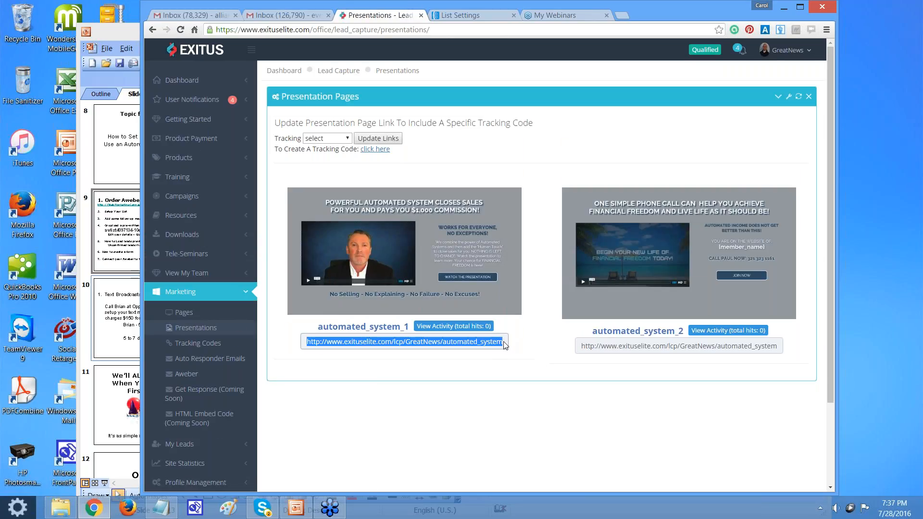
right_click(480, 346)
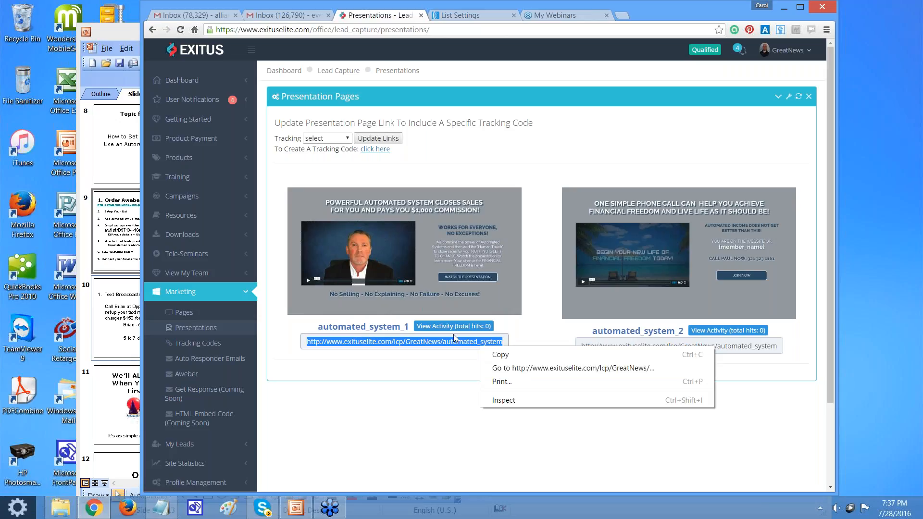
left_click(496, 355)
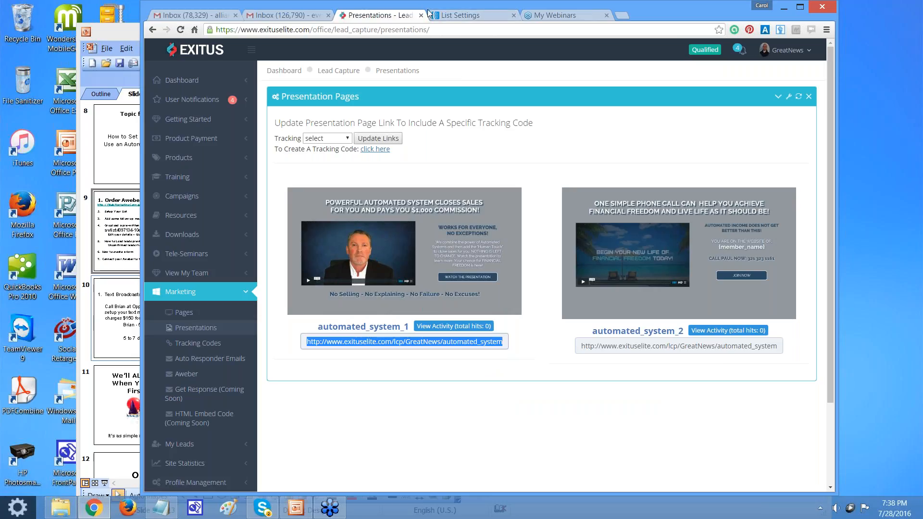
left_click(493, 16)
- Replace the Exitus Link snippet's old URL with the pasted presentation link and update it
left_click(429, 318)
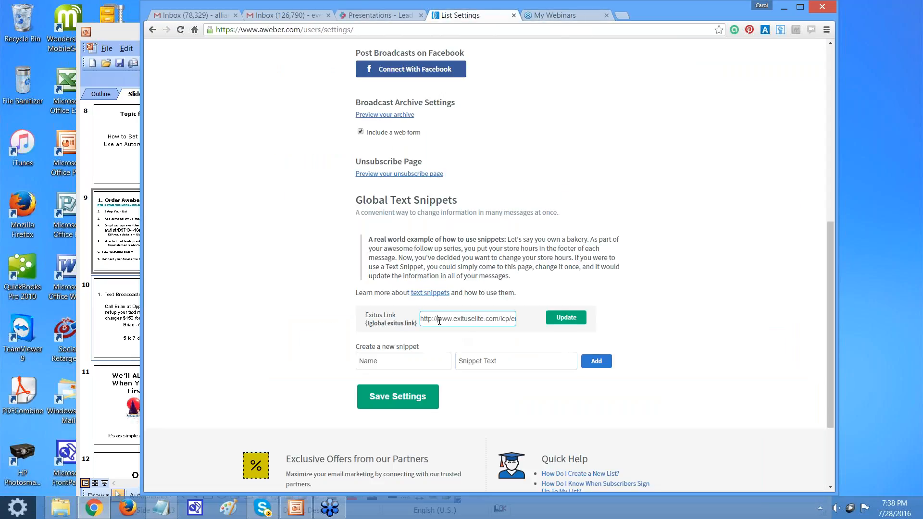
left_click_drag(423, 319, 535, 312)
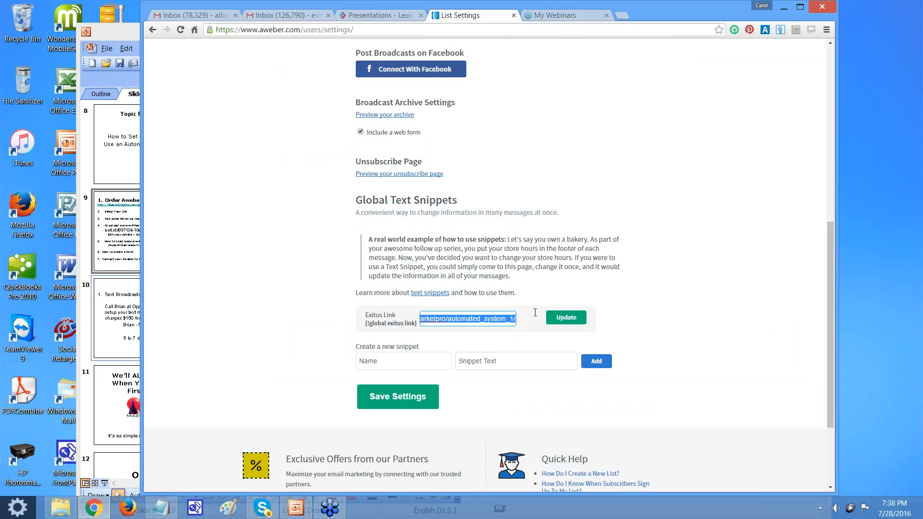
right_click(491, 319)
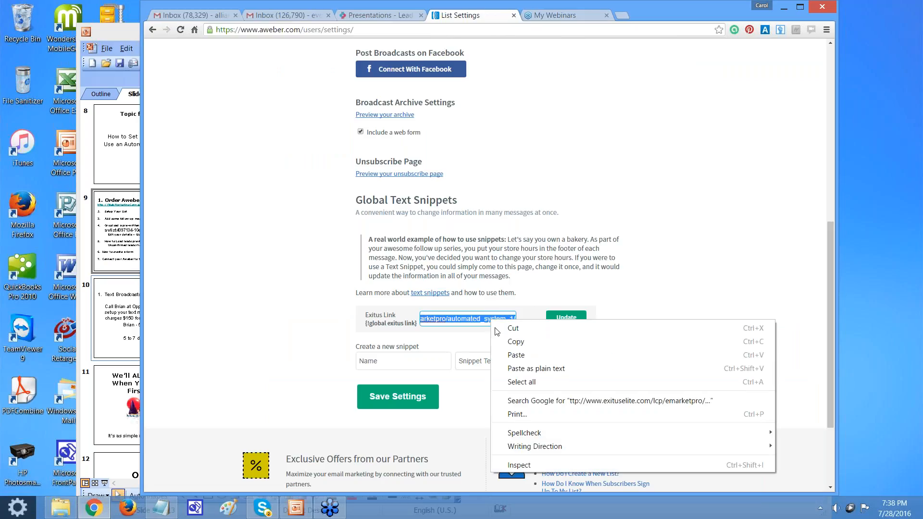
left_click(514, 355)
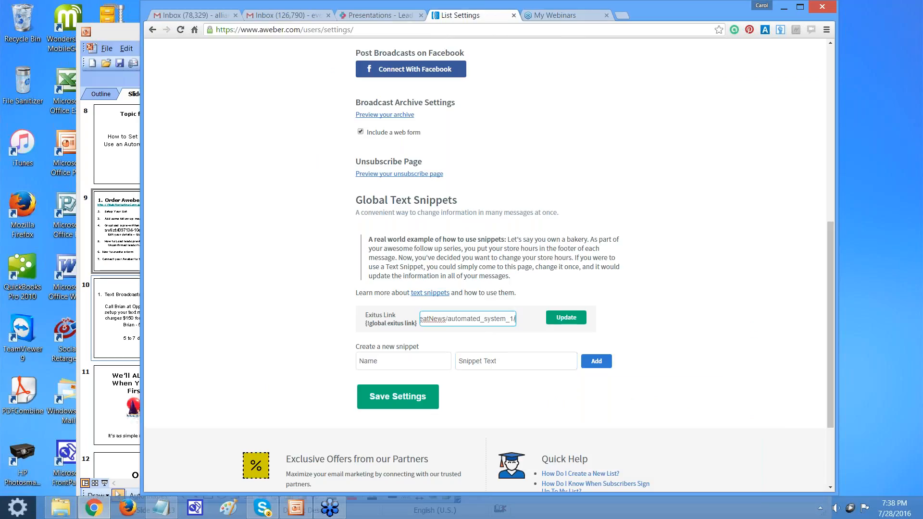
left_click(566, 317)
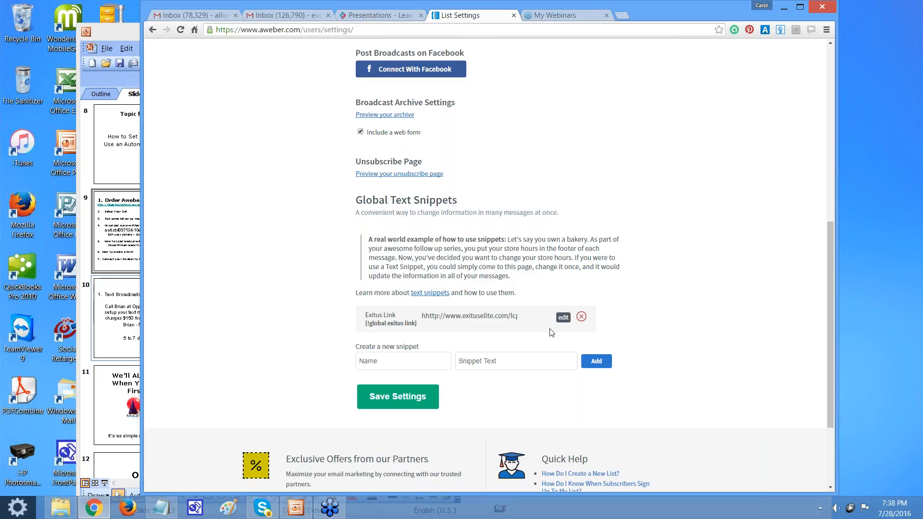
- Save the list settings
scroll(552, 333, "up", 3)
scroll(551, 333, "up", 3)
left_click(531, 232)
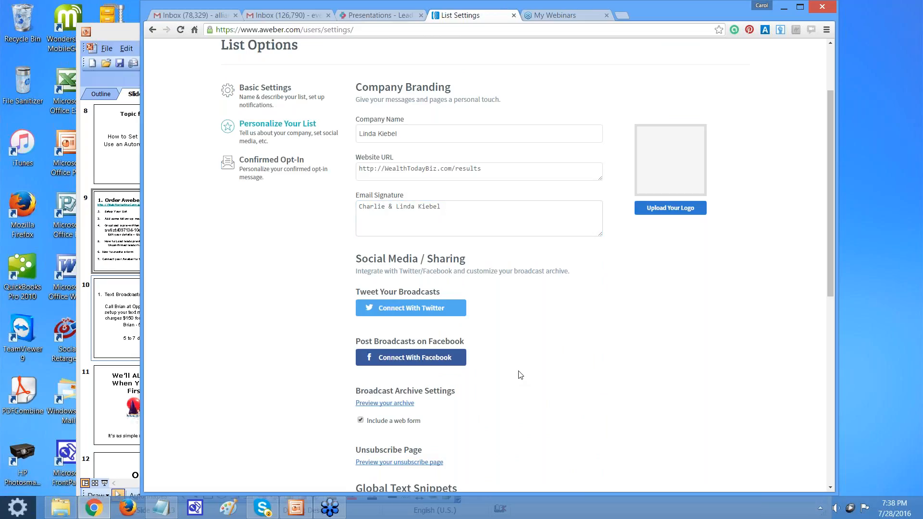
scroll(519, 373, "down", 9)
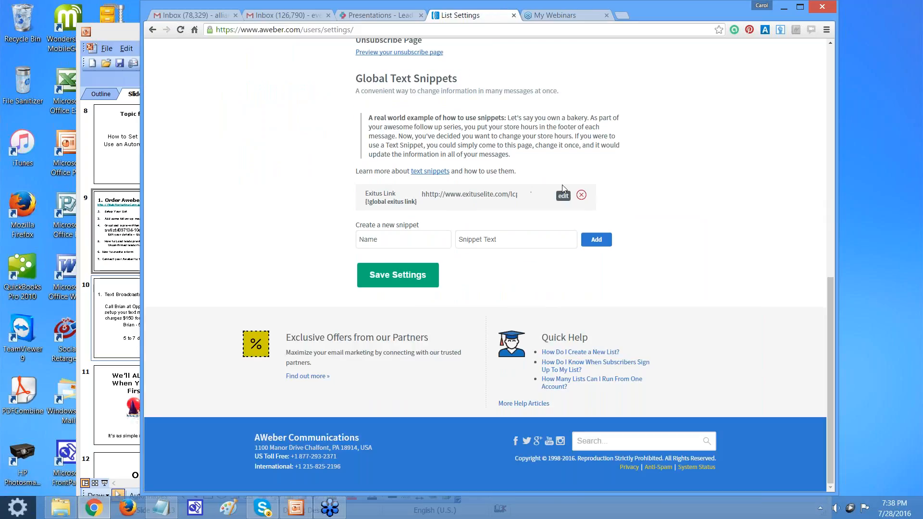
left_click(398, 275)
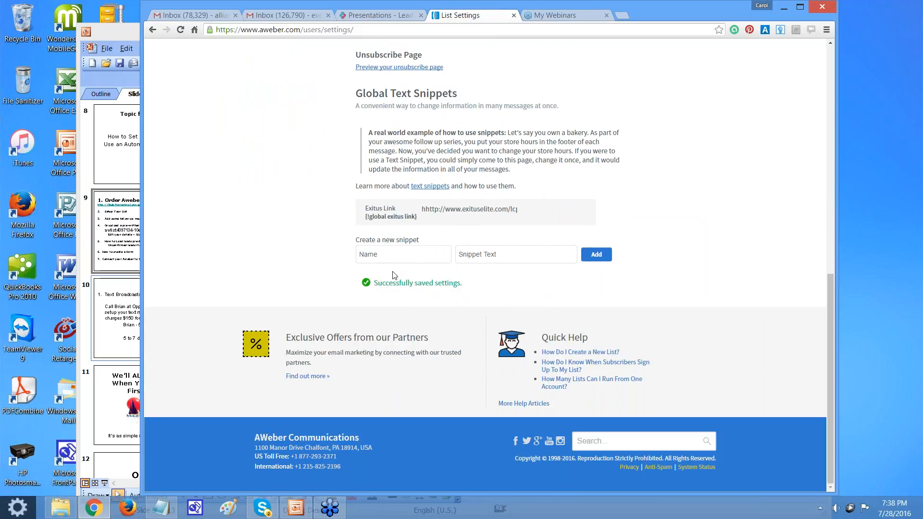
scroll(395, 275, "up", 10)
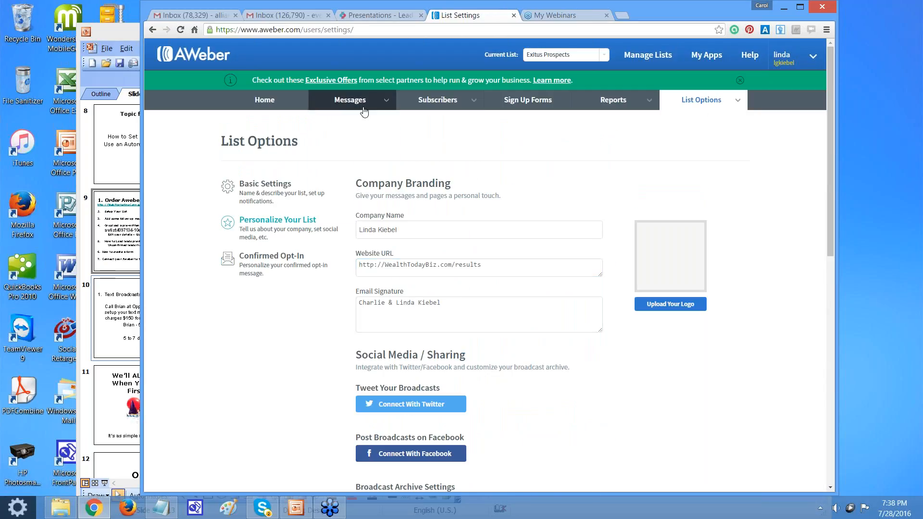
- Open the Legacy Follow Up Series and scroll through its 12 messages and back up
mouse_move(349, 100)
left_click(343, 144)
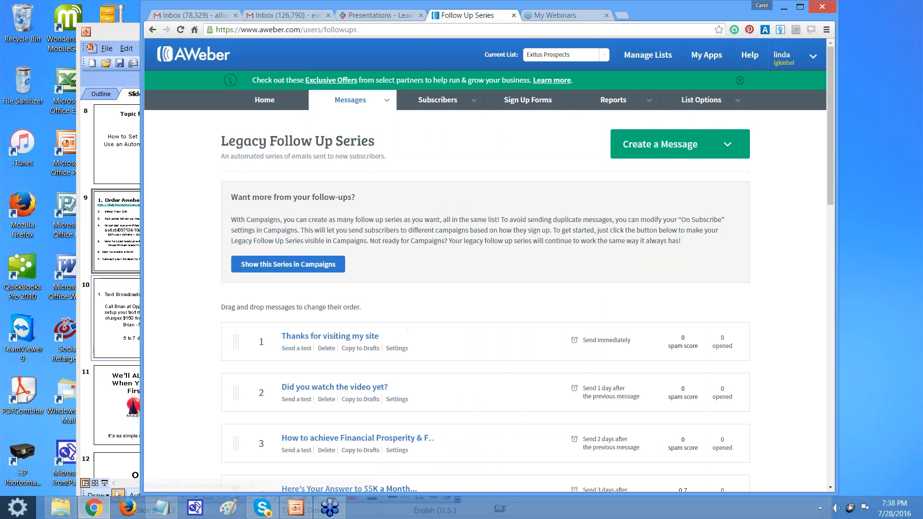
scroll(515, 343, "down", 2)
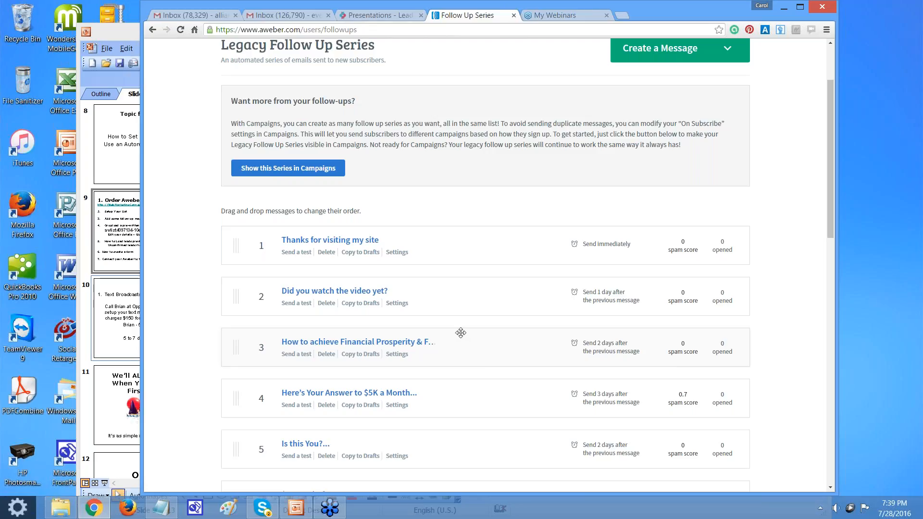
scroll(461, 334, "down", 5)
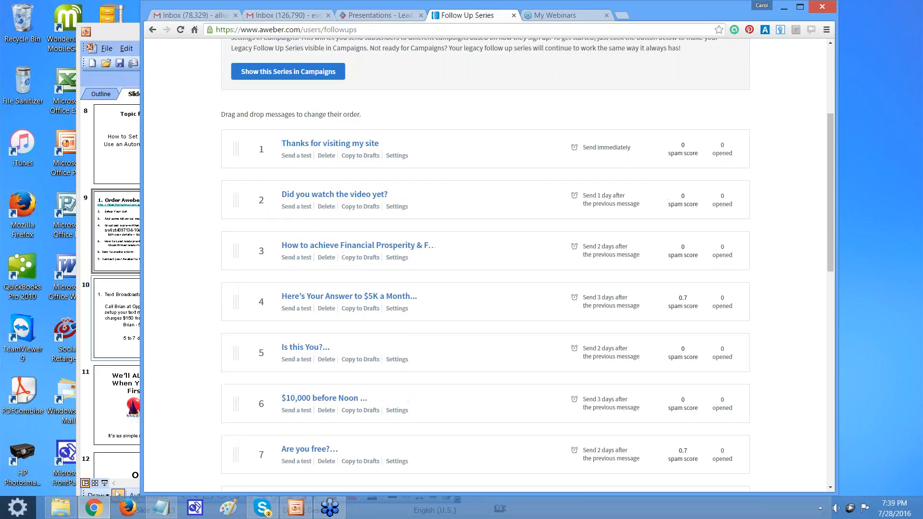
scroll(486, 265, "down", 6)
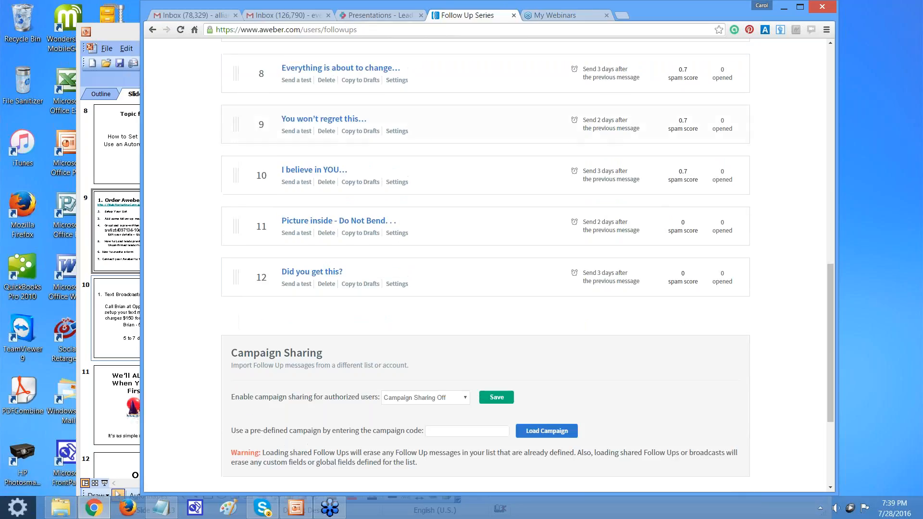
scroll(485, 264, "up", 4)
scroll(485, 264, "up", 10)
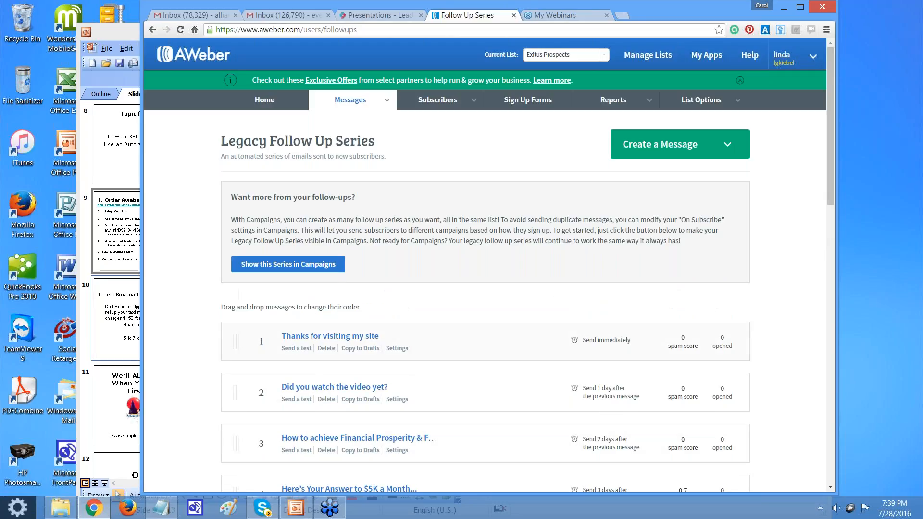
mouse_move(707, 103)
- View the empty Manage Subscribers page, then switch to the Exitus Presentations tab
mouse_move(435, 101)
left_click(433, 120)
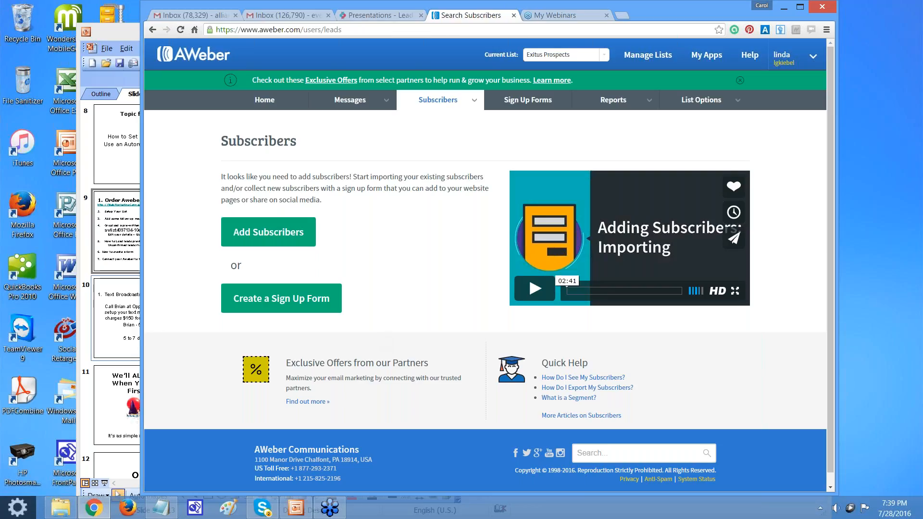
left_click(371, 17)
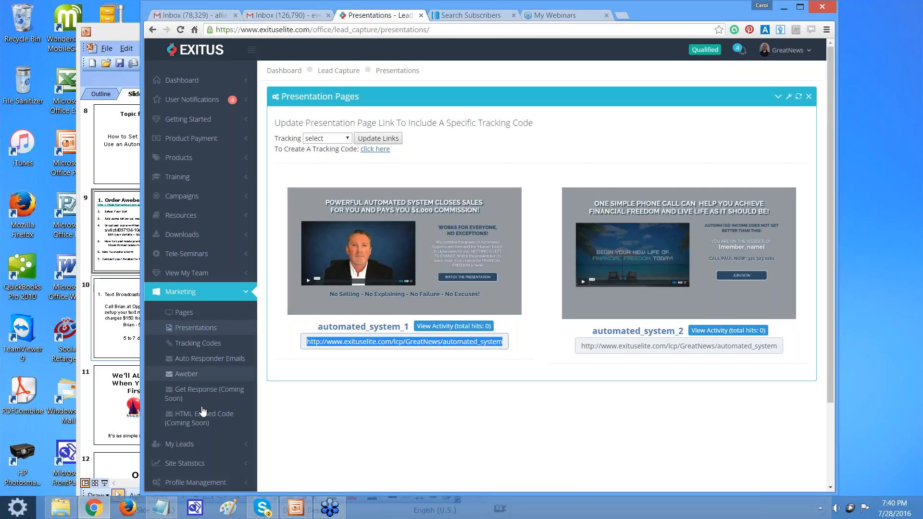
- Check Exitus Active and UnConfirmed Leads are empty, then open AWeber's Add Subscribers page
left_click(196, 444)
scroll(196, 444, "down", 1)
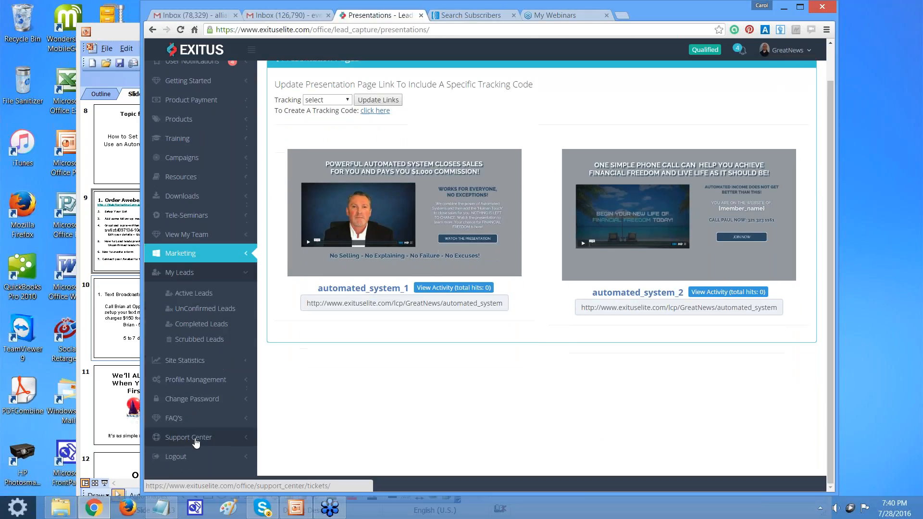
left_click(193, 293)
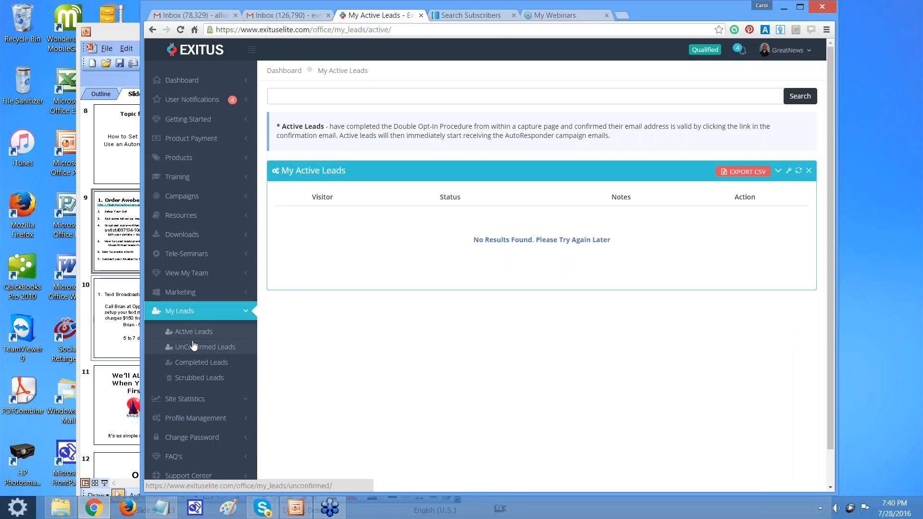
left_click(193, 345)
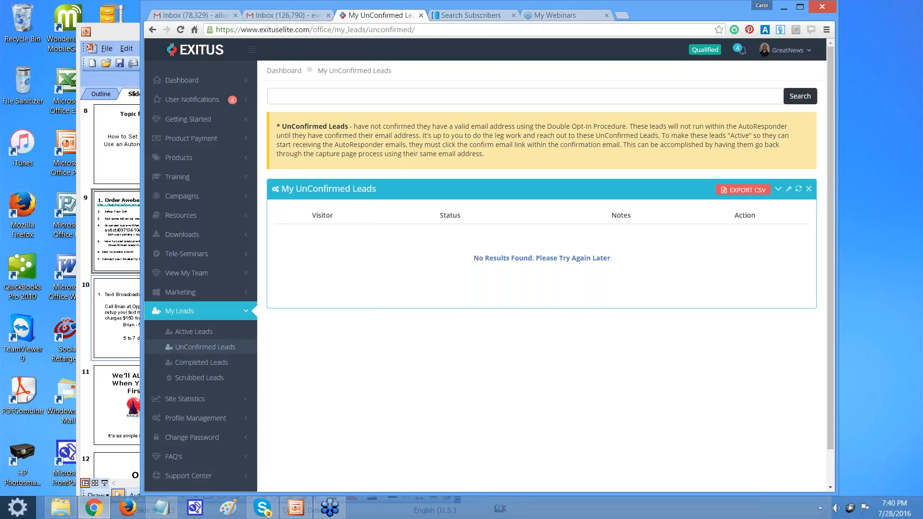
left_click(195, 332)
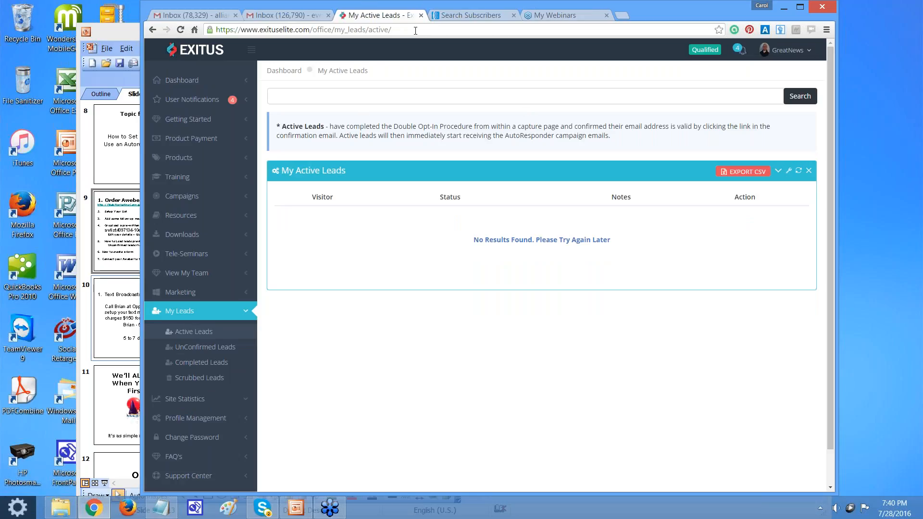
left_click(456, 18)
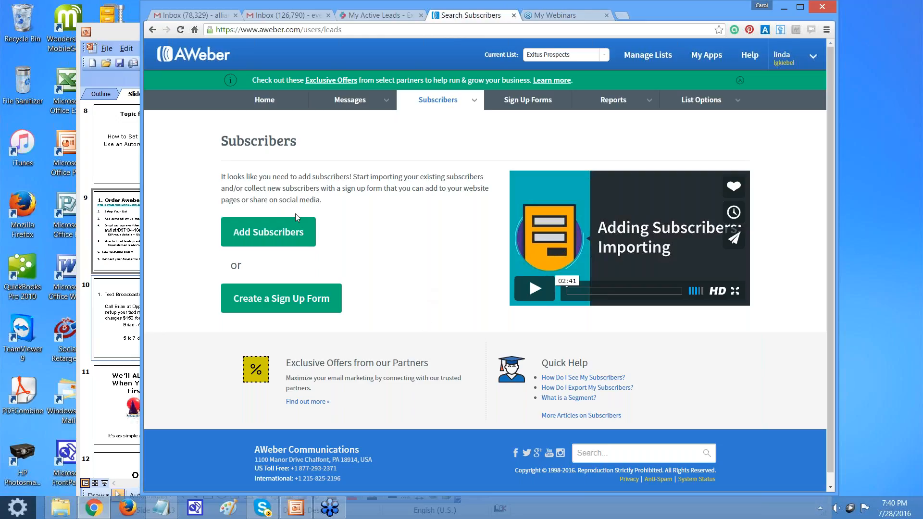
left_click(278, 235)
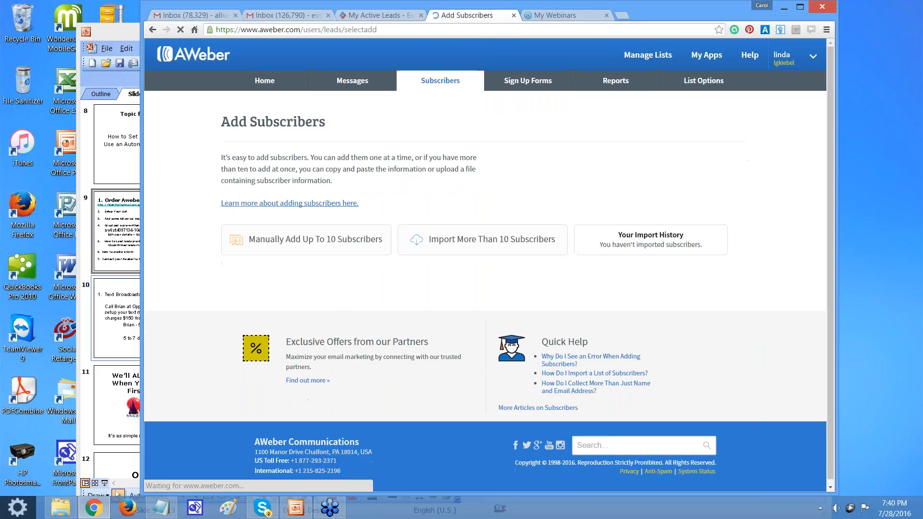
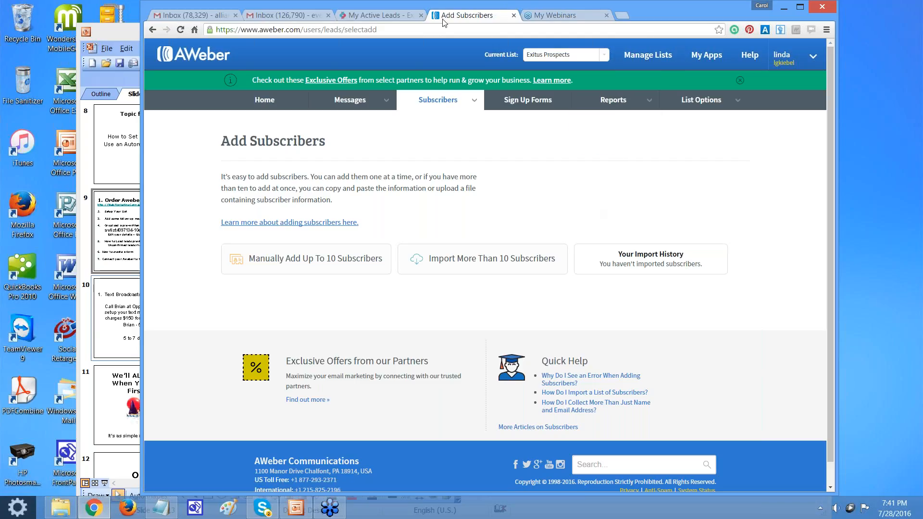
- In the Exitus Elite back office, open the Aweber Integration page under Marketing
left_click(380, 16)
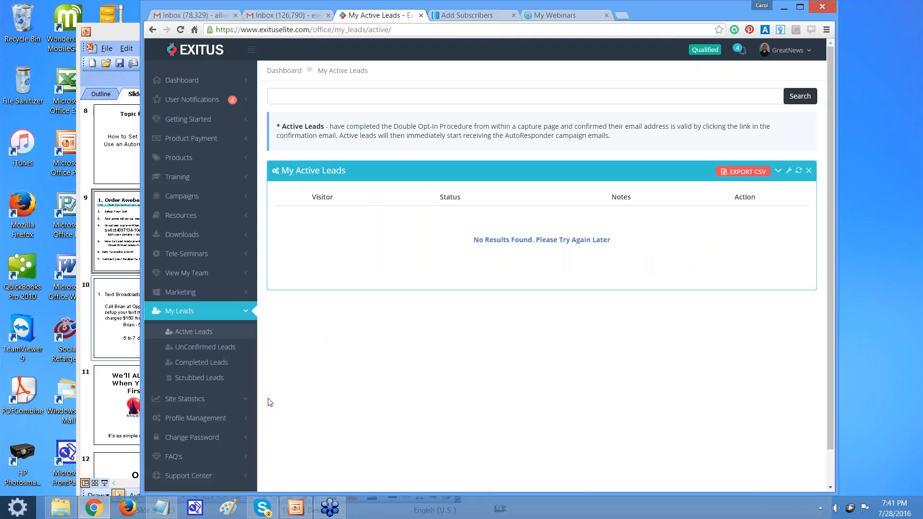
scroll(269, 402, "down", 1)
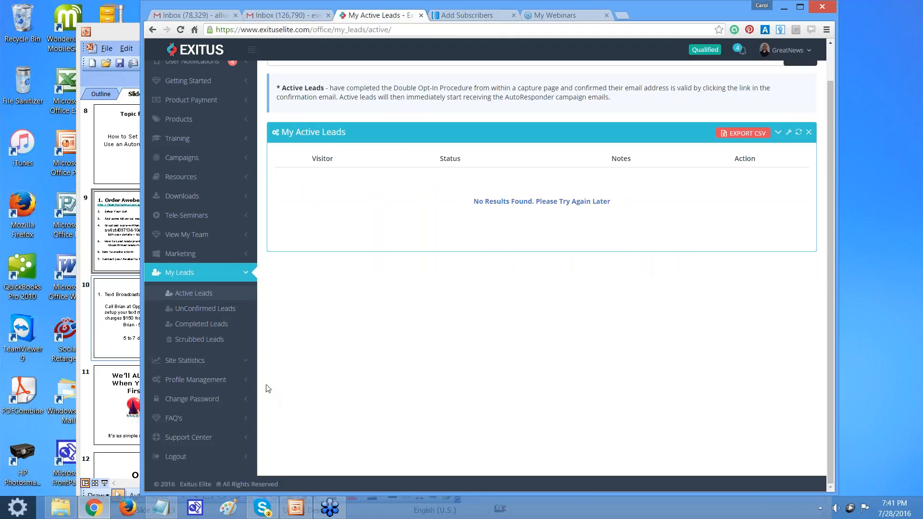
left_click(196, 253)
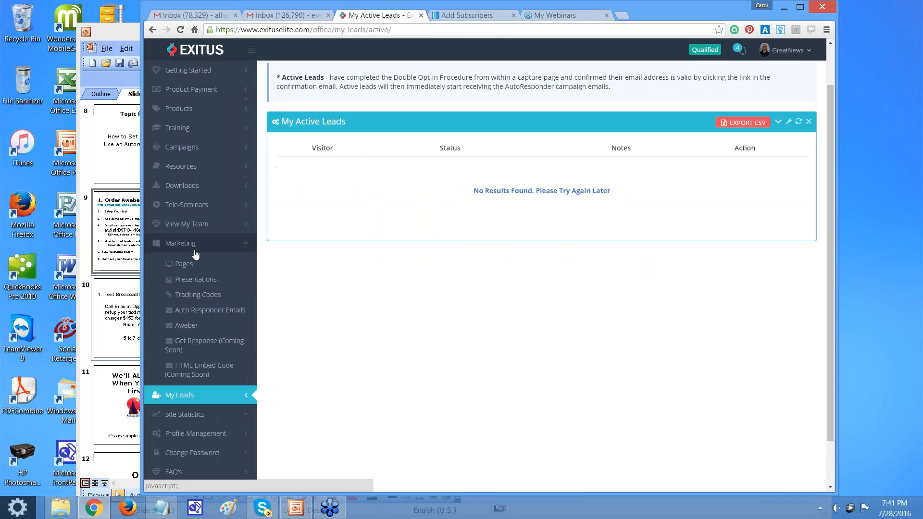
scroll(195, 254, "down", 1)
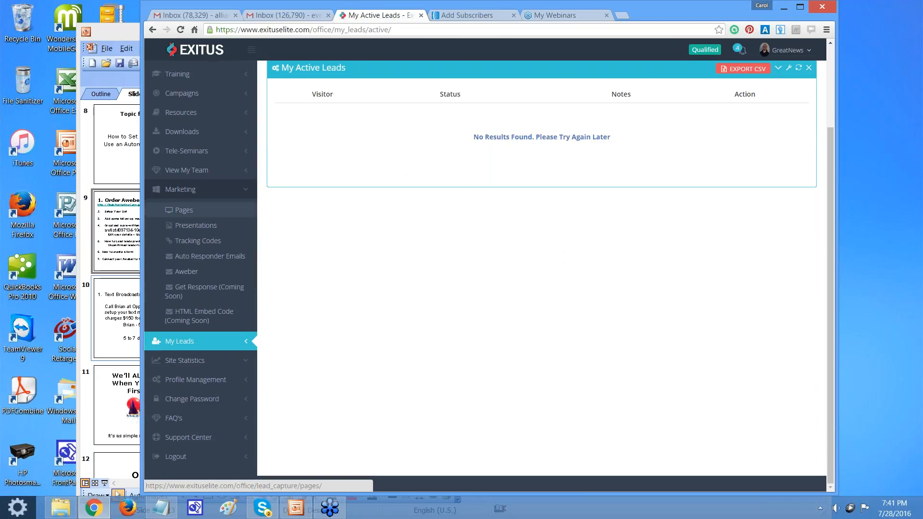
left_click(202, 258)
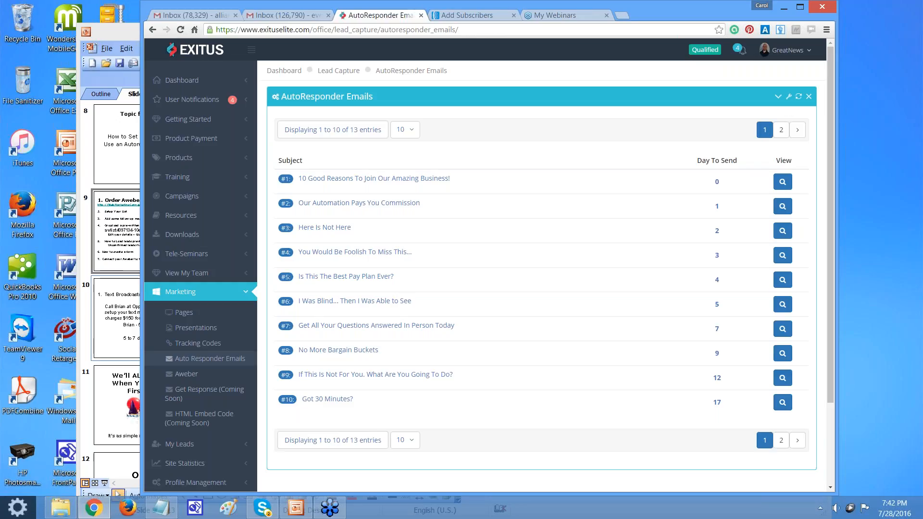
left_click(187, 378)
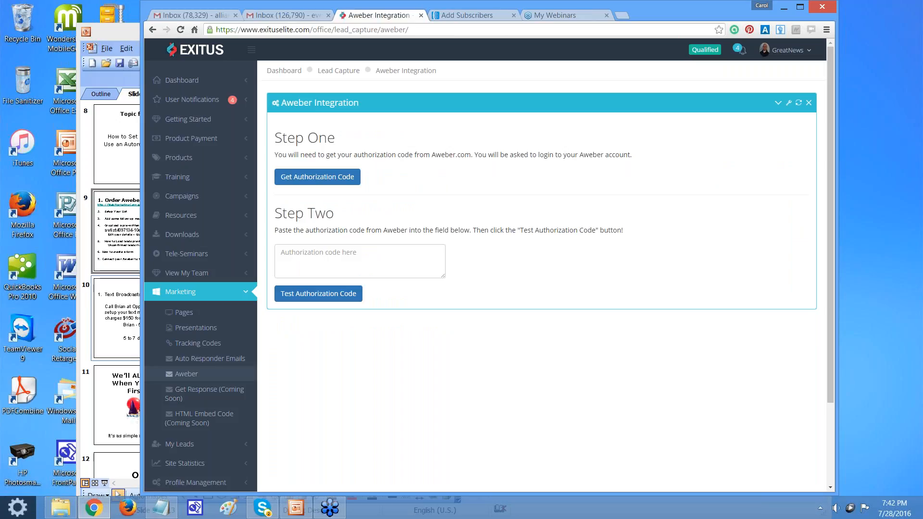
- Request an AWeber authorization code, sign in with the account credentials and allow Exitus Elite access
left_click(297, 182)
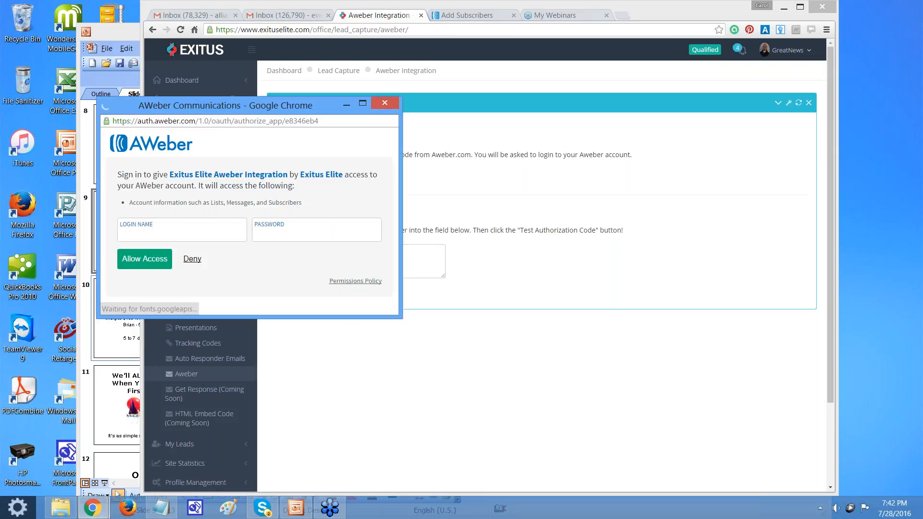
left_click_drag(255, 105, 300, 94)
left_click(230, 221)
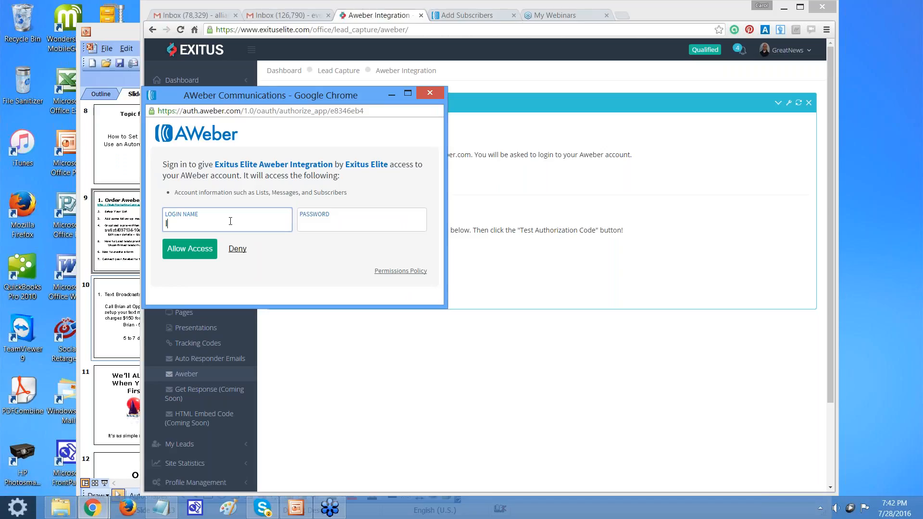
type("lgkiebel")
left_click(323, 216)
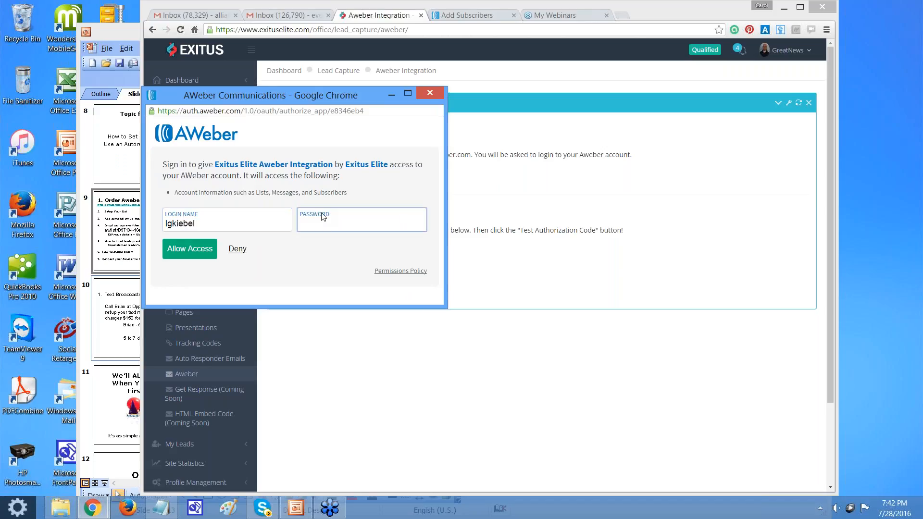
type("••••••")
left_click(207, 253)
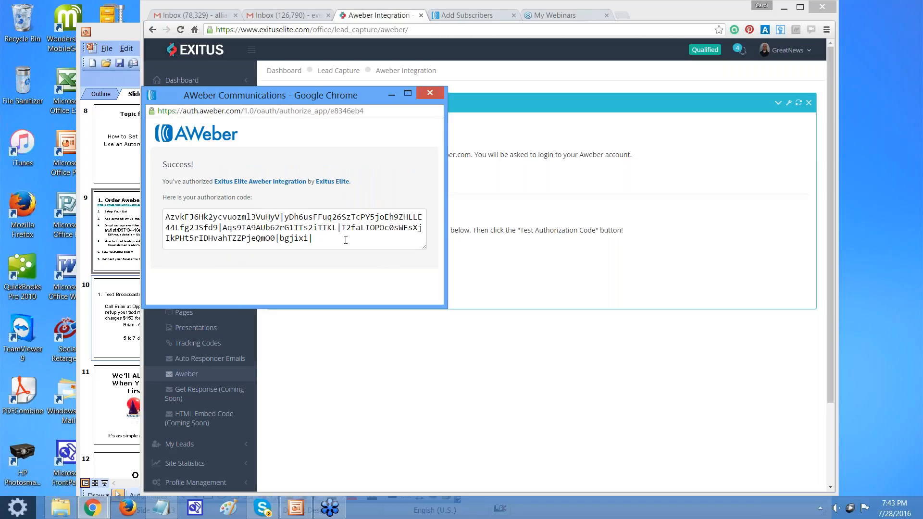
- Copy the authorization code into Exitus Elite's code box and test it
left_click_drag(346, 240, 182, 217)
right_click(182, 217)
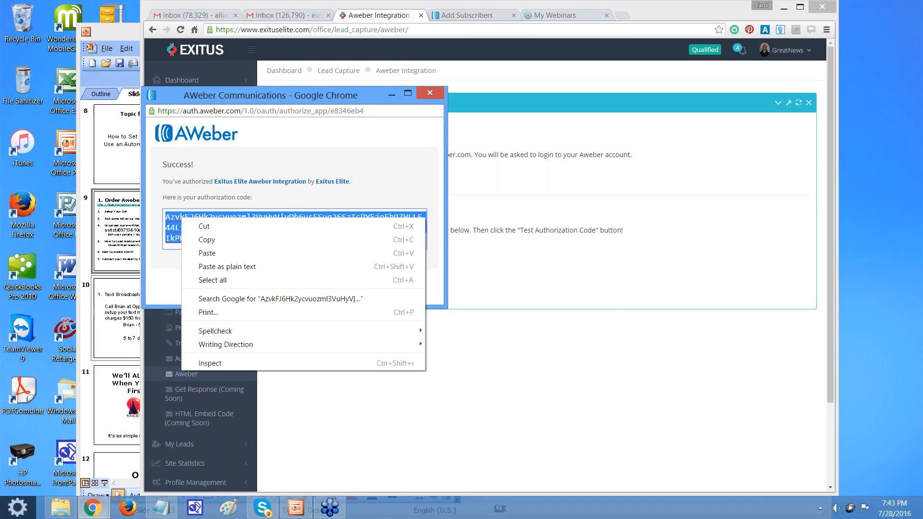
left_click(205, 238)
left_click(392, 95)
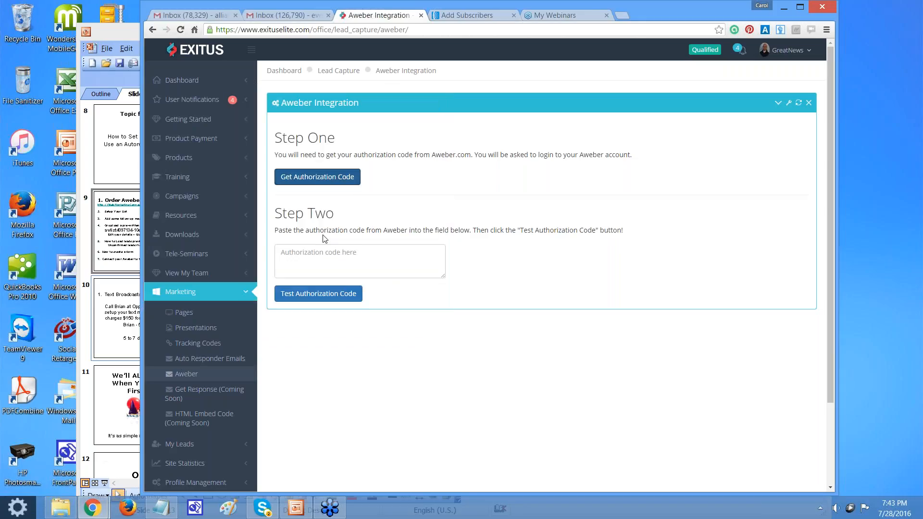
left_click(321, 258)
right_click(321, 258)
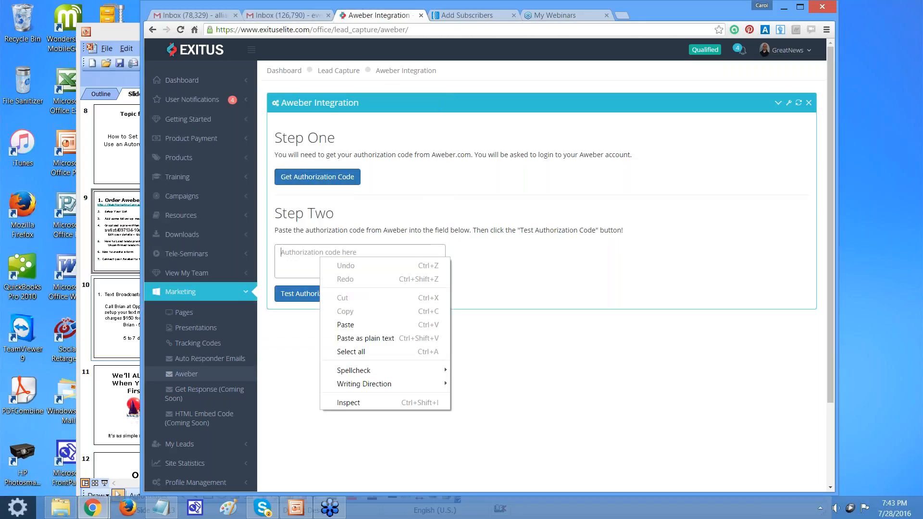
left_click(337, 323)
left_click(329, 297)
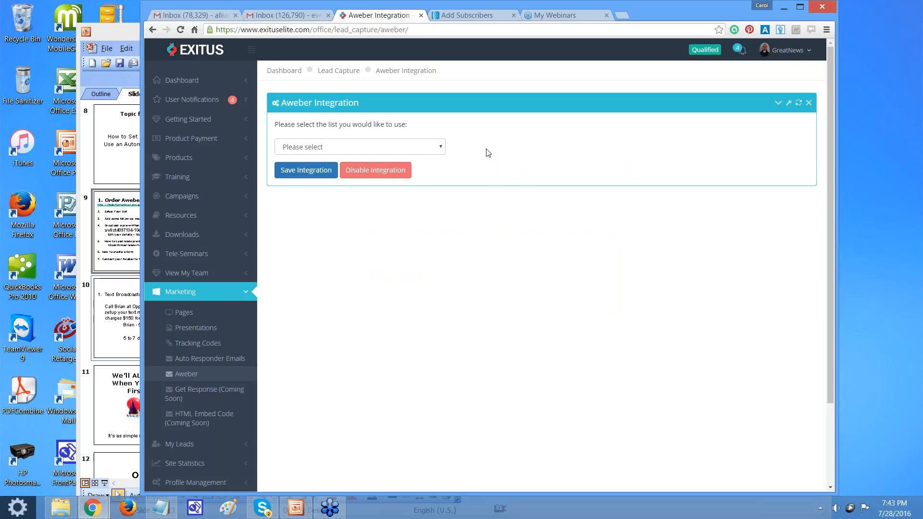
- Select the Exitus Prospects list and save the integration
left_click(440, 148)
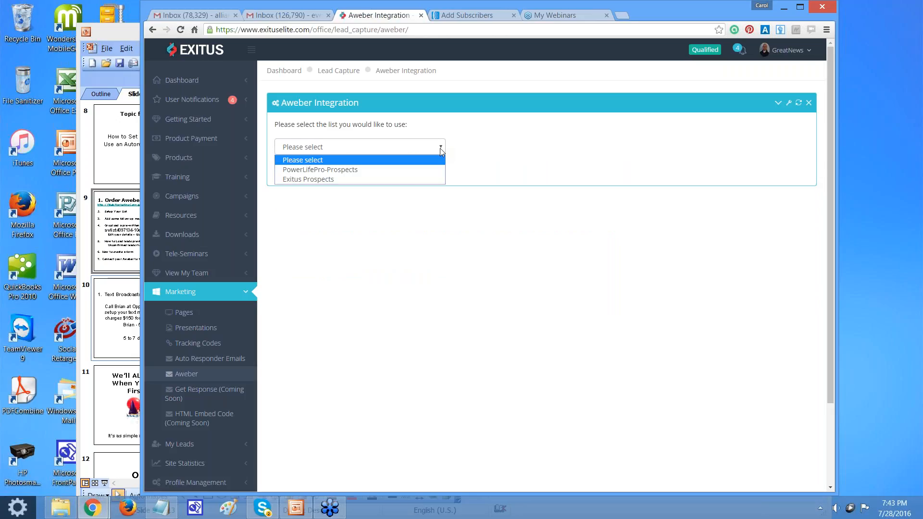
left_click(309, 180)
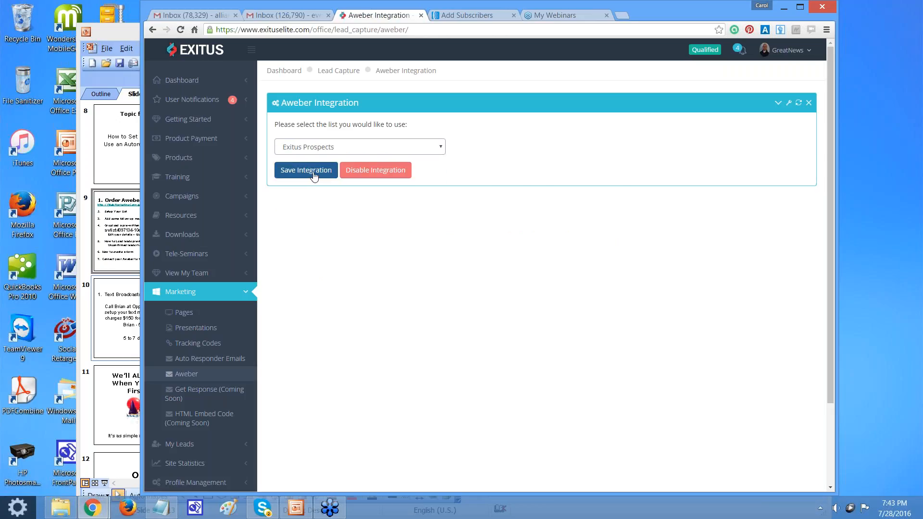
left_click(314, 174)
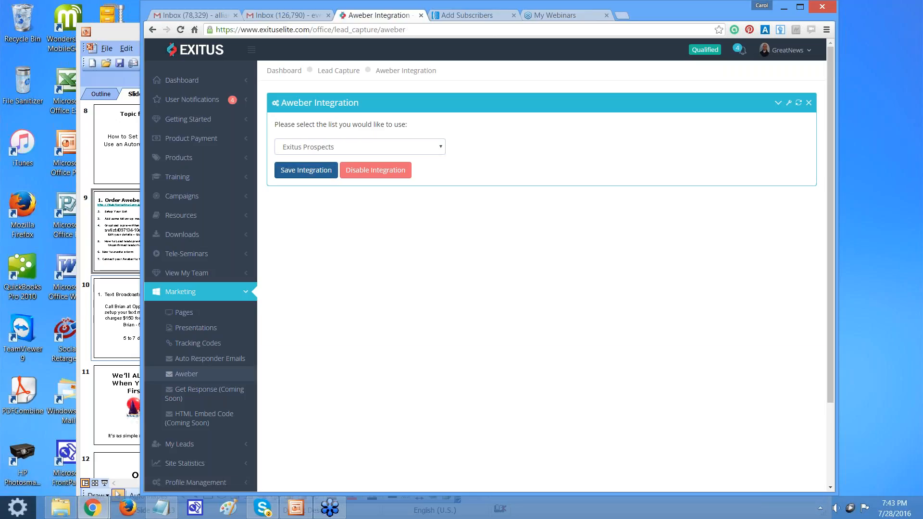
left_click(313, 174)
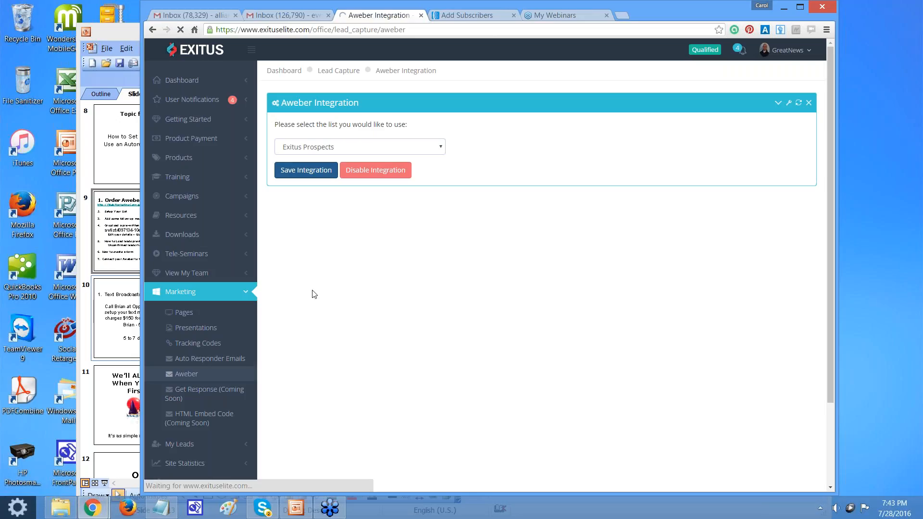
- Copy the bread lead capture page link from Marketing > Pages and paste it into a new tab
left_click(191, 315)
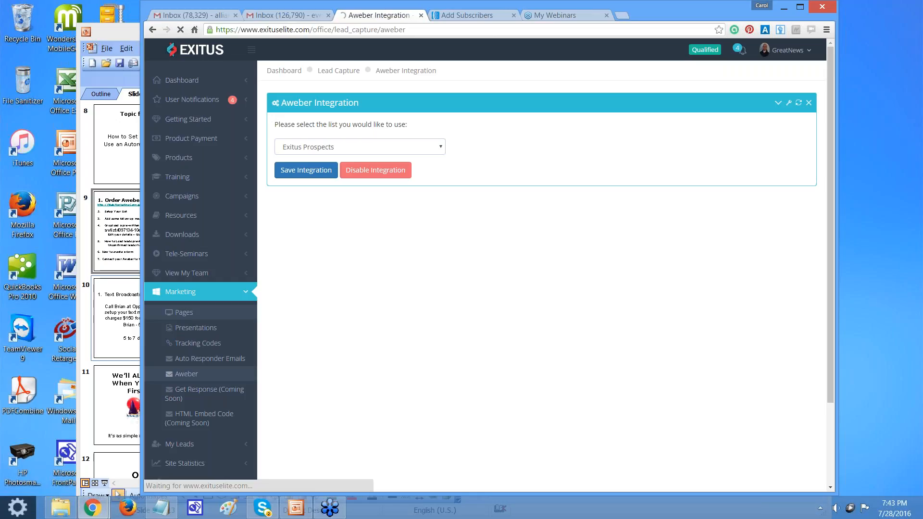
left_click(188, 313)
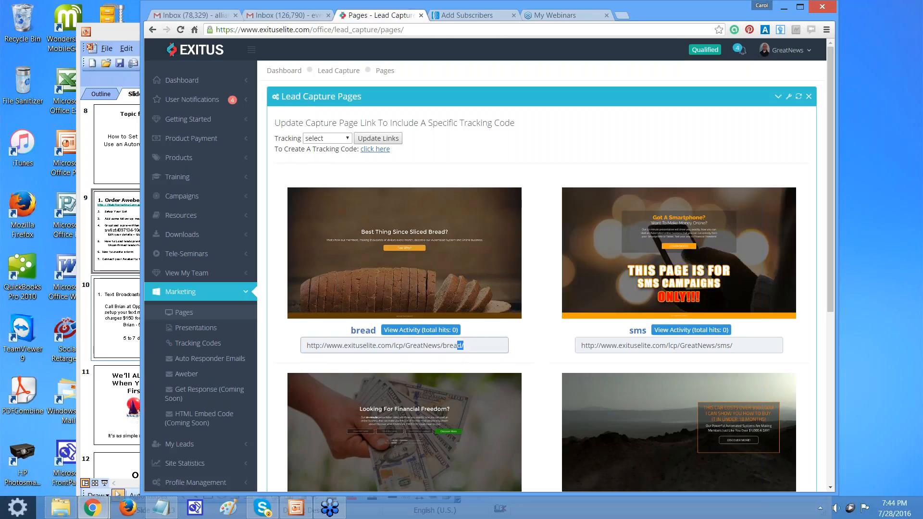
left_click_drag(466, 348, 305, 333)
right_click(323, 349)
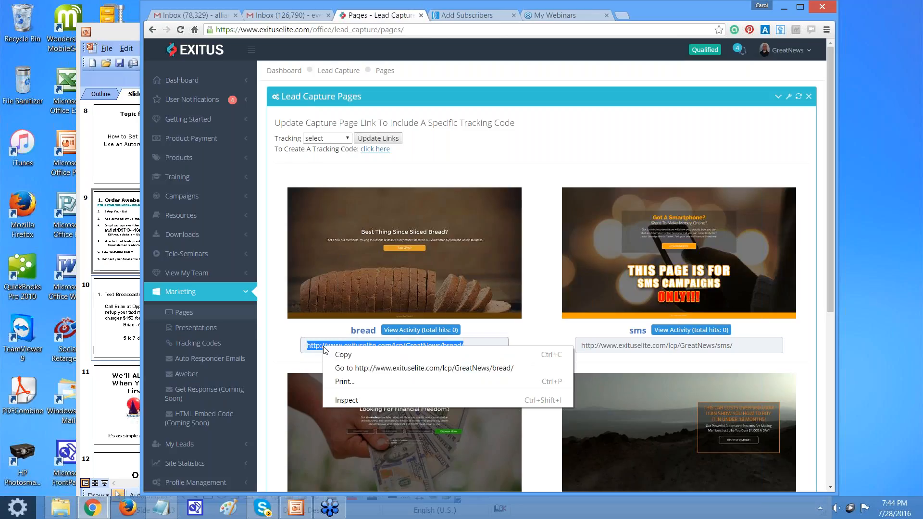
left_click(335, 354)
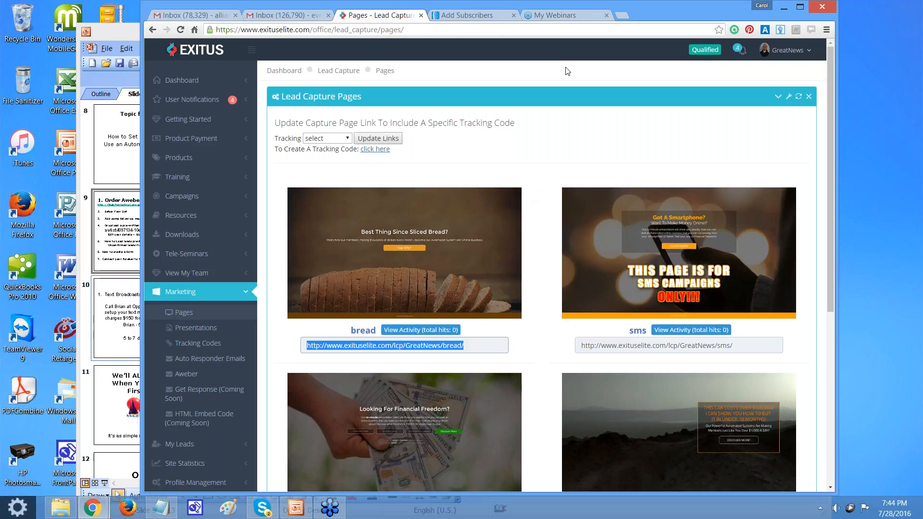
left_click(621, 16)
right_click(603, 32)
- Load the bread capture page from the pasted link and reveal its sign-up form
left_click(617, 88)
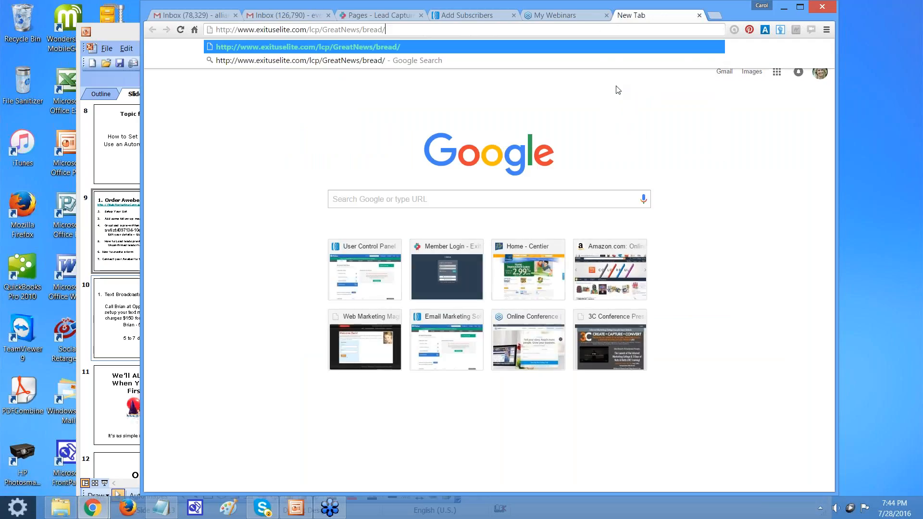
key("Return")
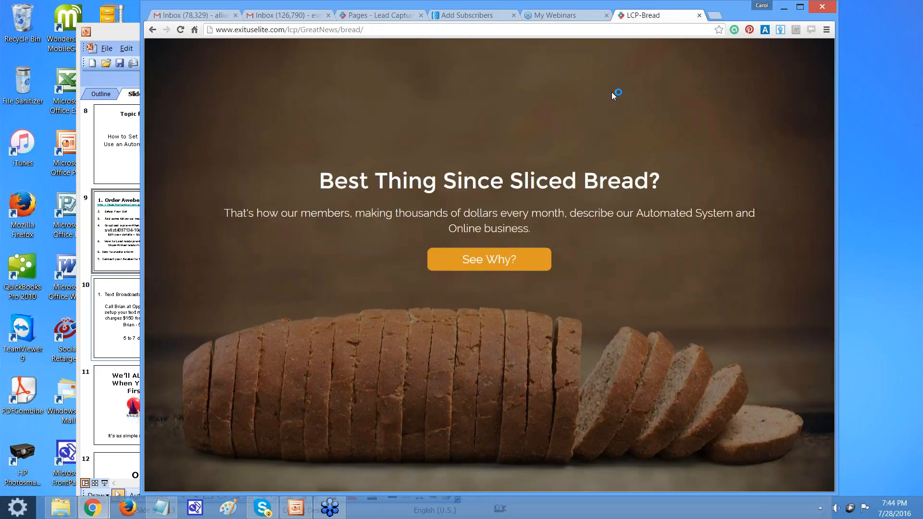
left_click(489, 259)
- Submit a test sign-up with a first name and autofilled email, then pause and close the presentation
left_click(256, 261)
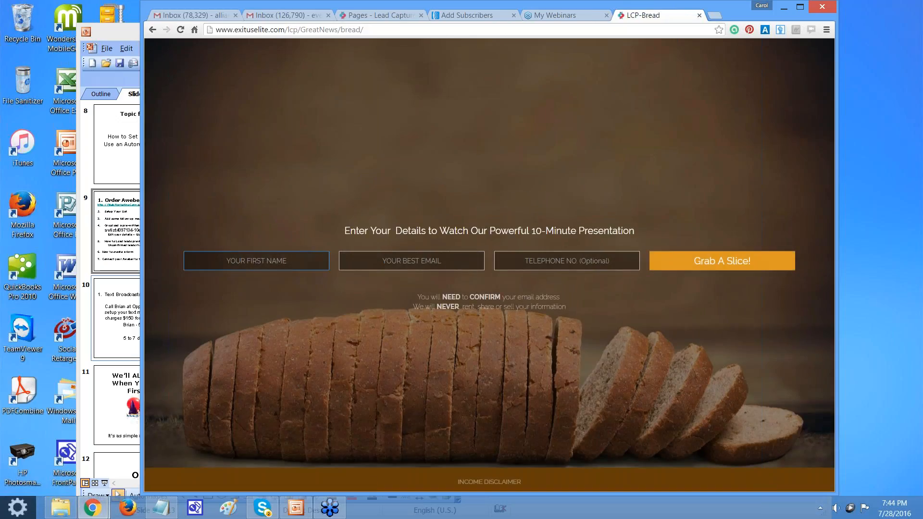
type("Carol;")
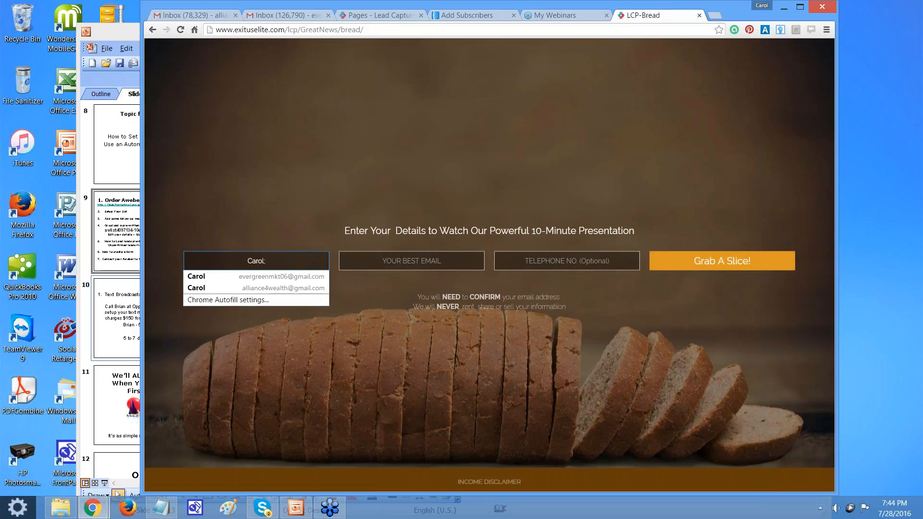
left_click(412, 261)
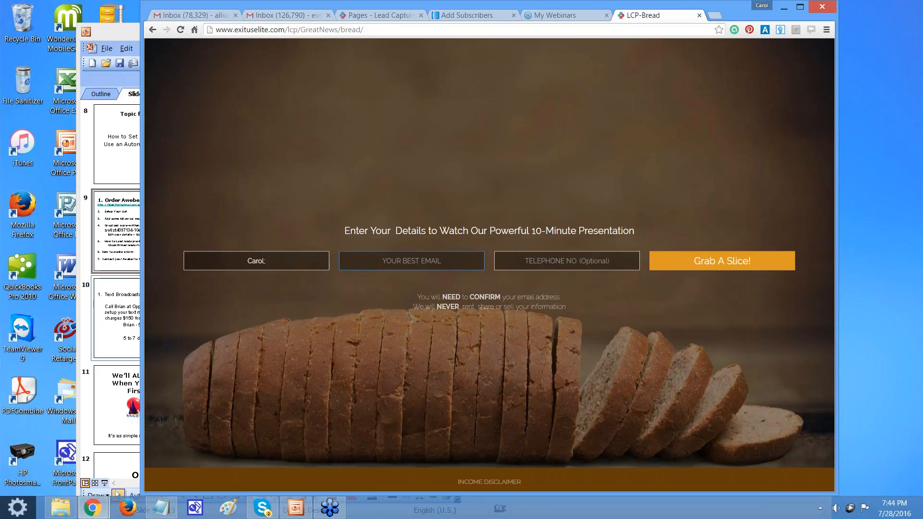
type("all")
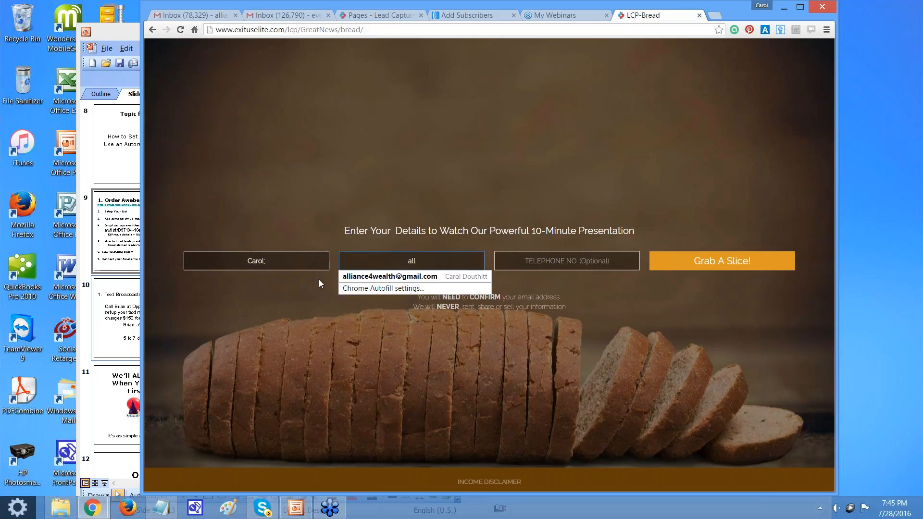
left_click(340, 277)
left_click(698, 262)
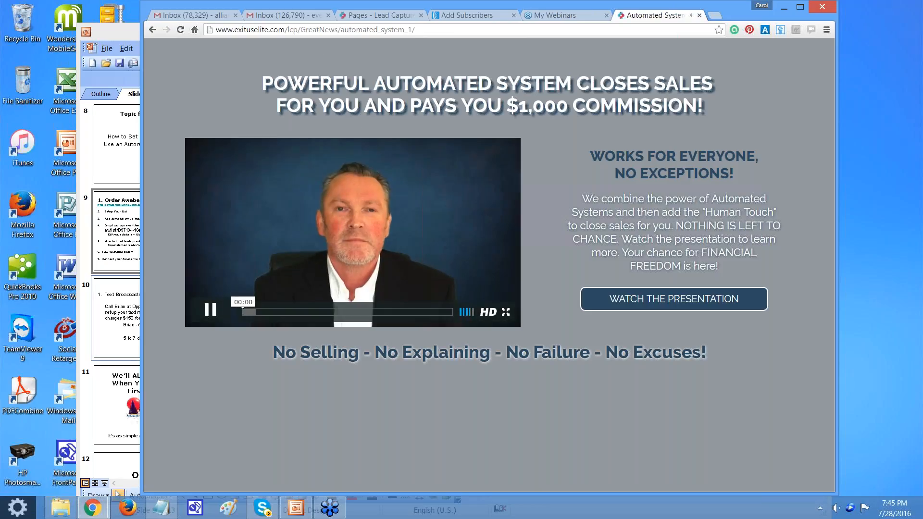
left_click(210, 310)
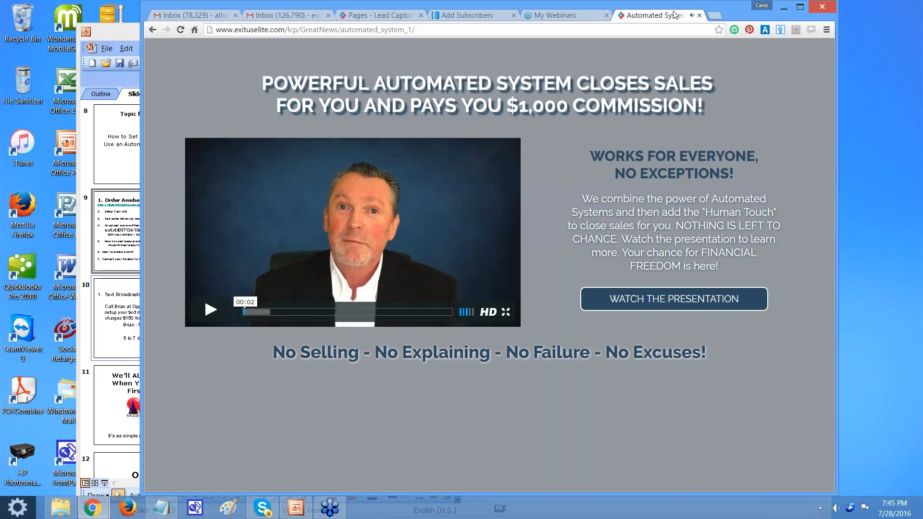
left_click(700, 16)
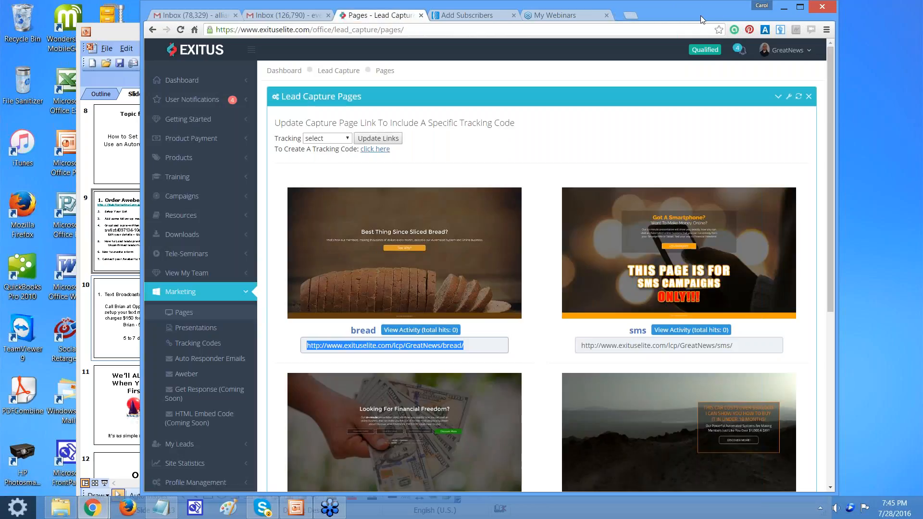
- In AWeber, open Manage Subscribers and filter to subscribers Added Today
left_click(464, 15)
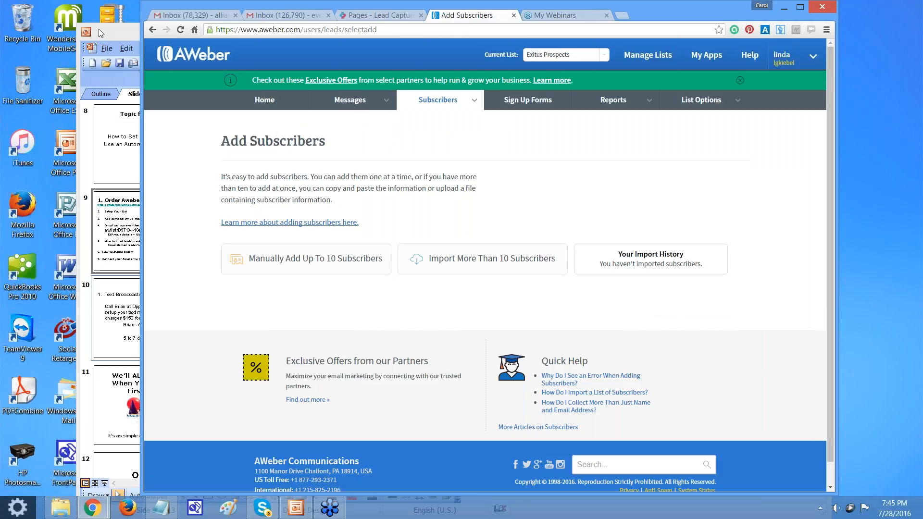
left_click(340, 101)
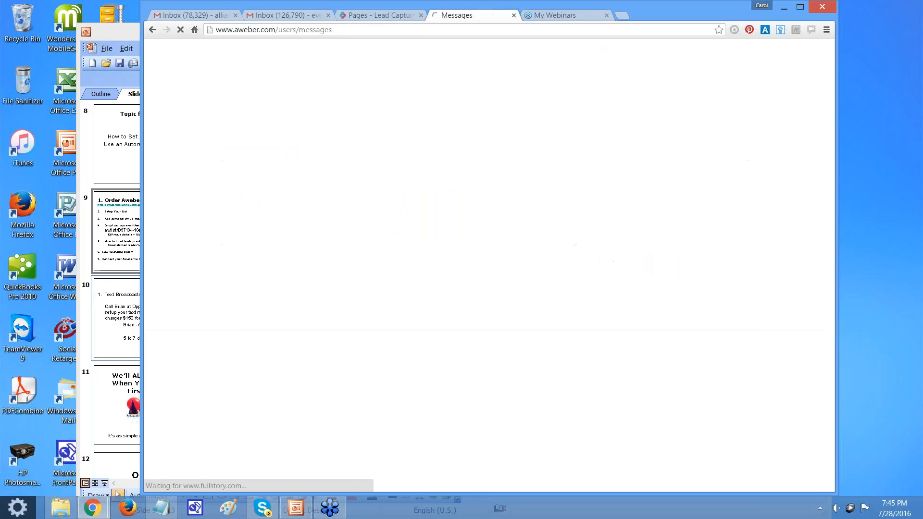
mouse_move(417, 105)
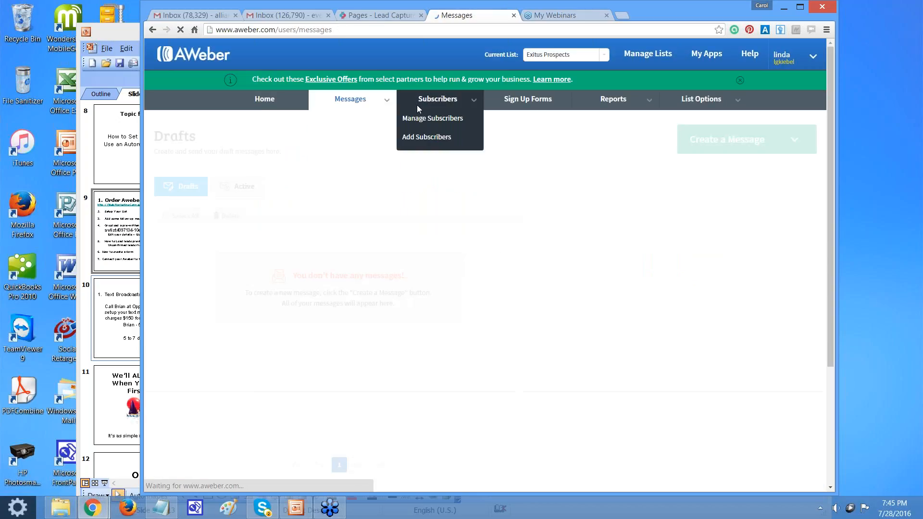
left_click(433, 120)
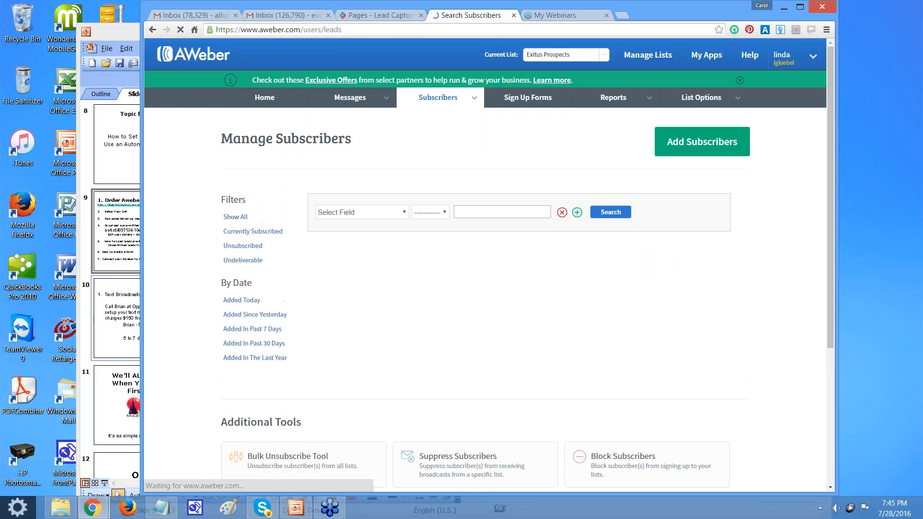
left_click(257, 305)
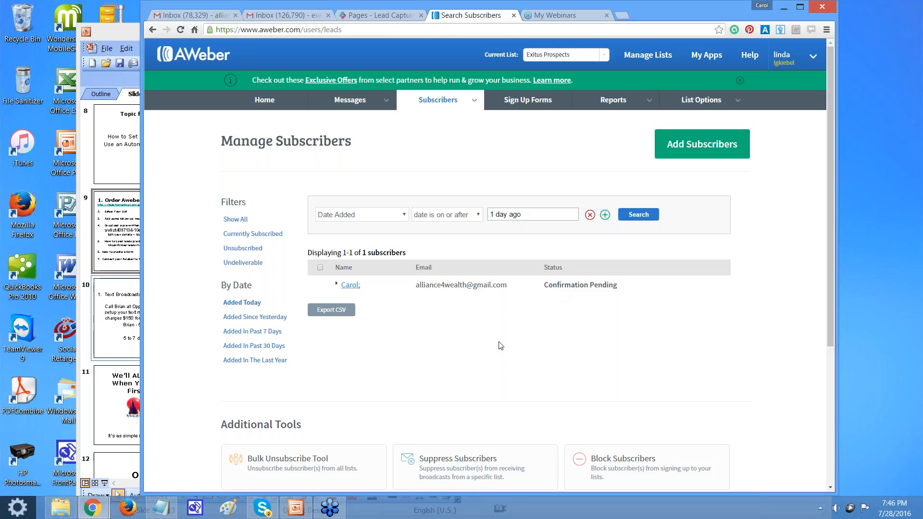
mouse_move(313, 101)
- Create the first sign-up form and remove its Powered by AWeber line and empty header
left_click(528, 100)
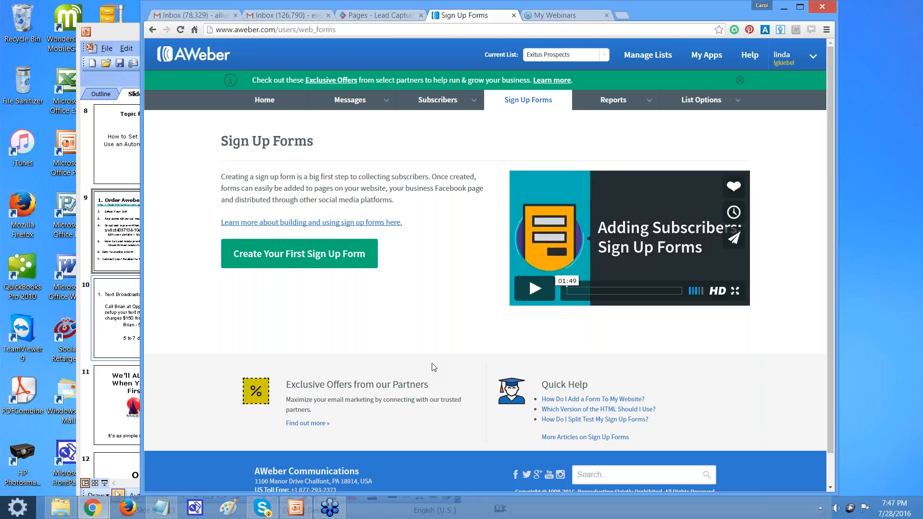
left_click(299, 253)
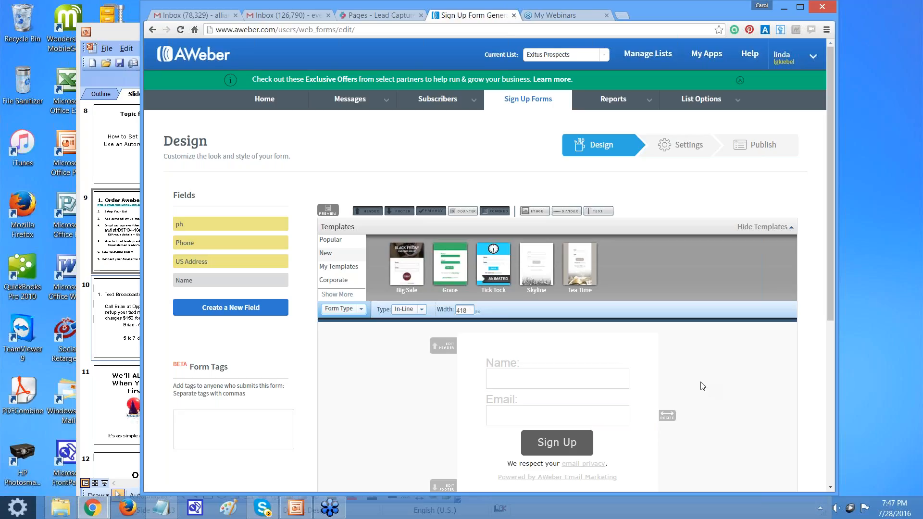
left_click_drag(832, 229, 831, 303)
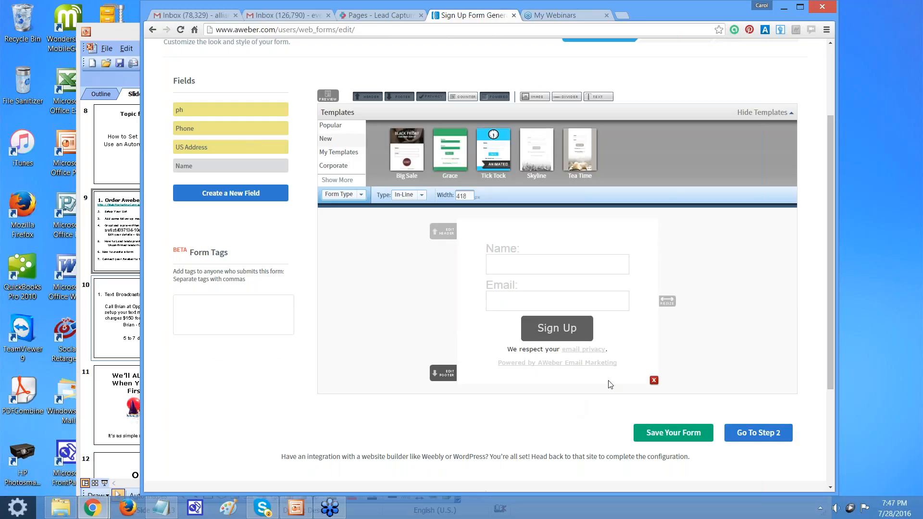
left_click(653, 363)
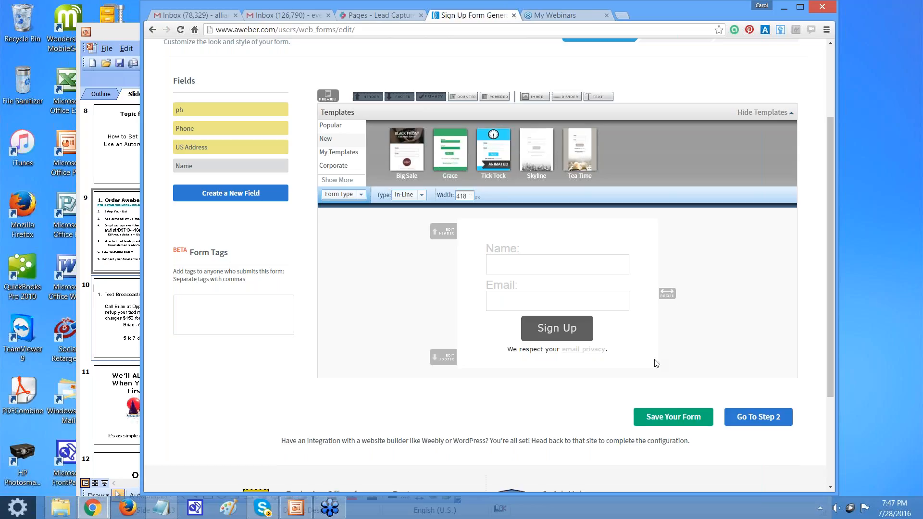
mouse_move(628, 358)
left_click(654, 222)
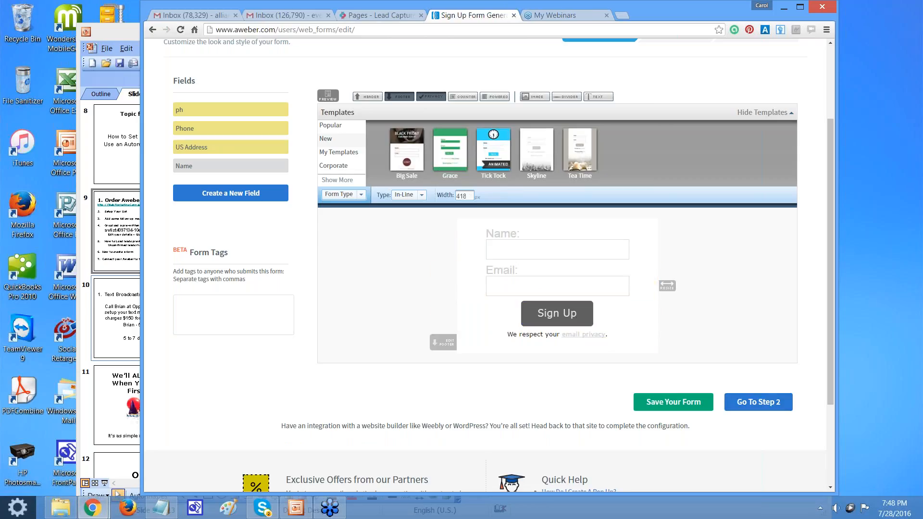
- Add then remove a Phone field so only Name and Email remain, and go to Step 2
left_click(208, 195)
left_click(338, 332)
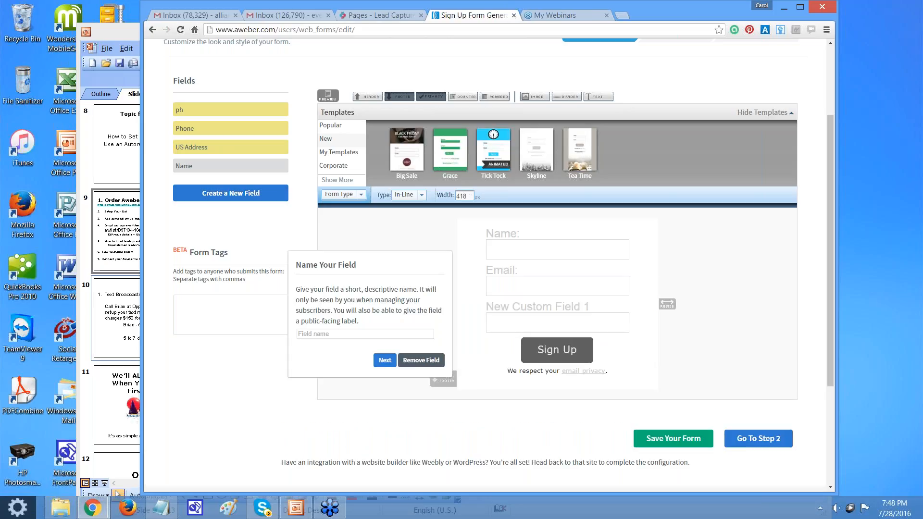
type("Phone")
left_click(385, 360)
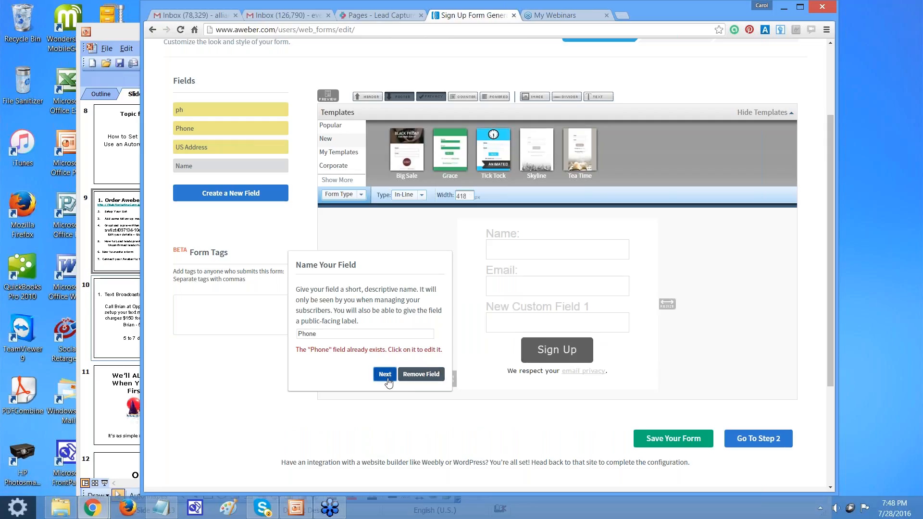
left_click(413, 374)
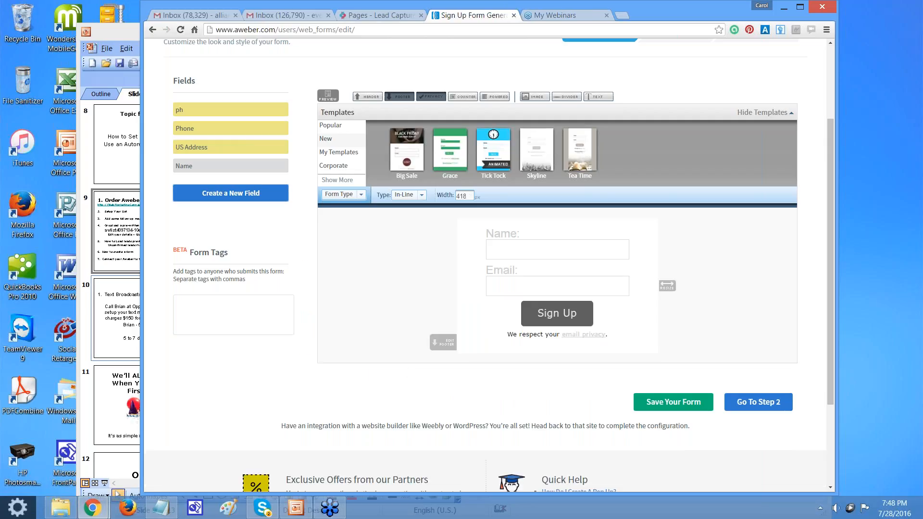
left_click(204, 131)
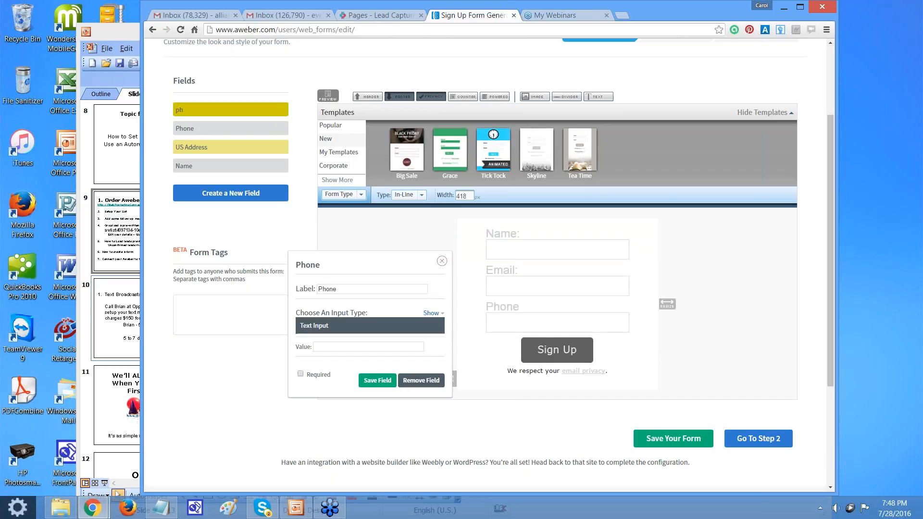
left_click(442, 261)
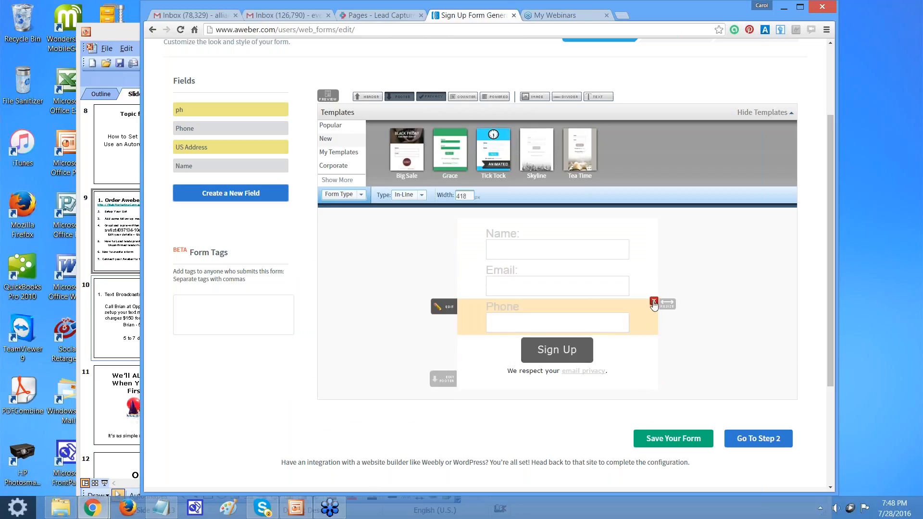
left_click(654, 306)
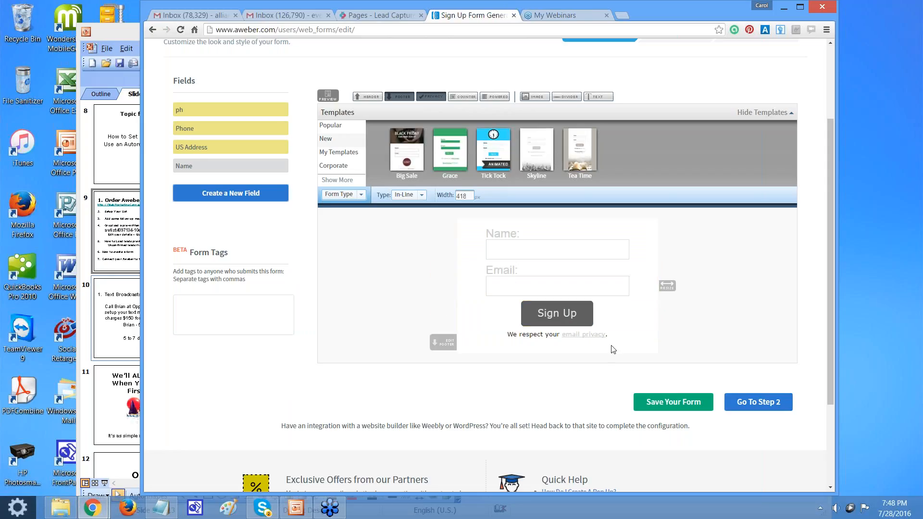
left_click(751, 402)
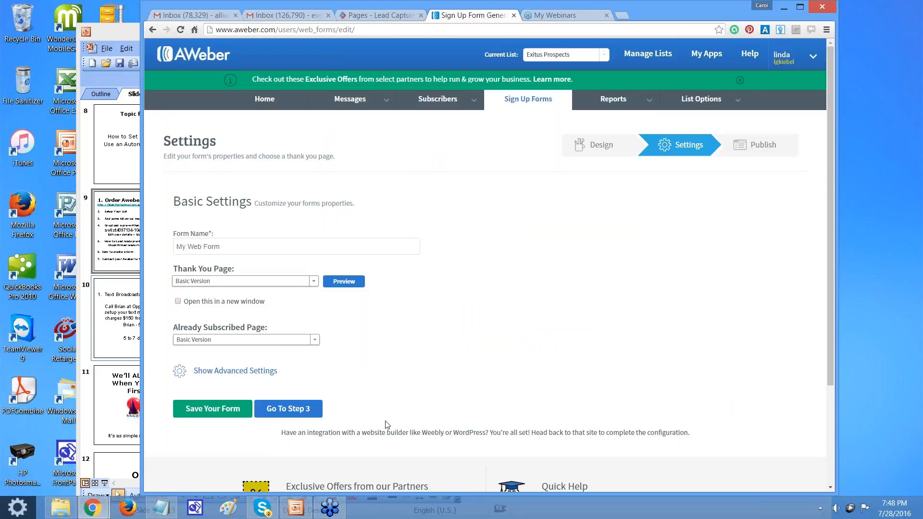
- Replace the form name My Web Form with 'Exitus Optin1', then switch to My Webinars
left_click(231, 249)
left_click_drag(233, 249, 164, 245)
type("Exitus Optin1")
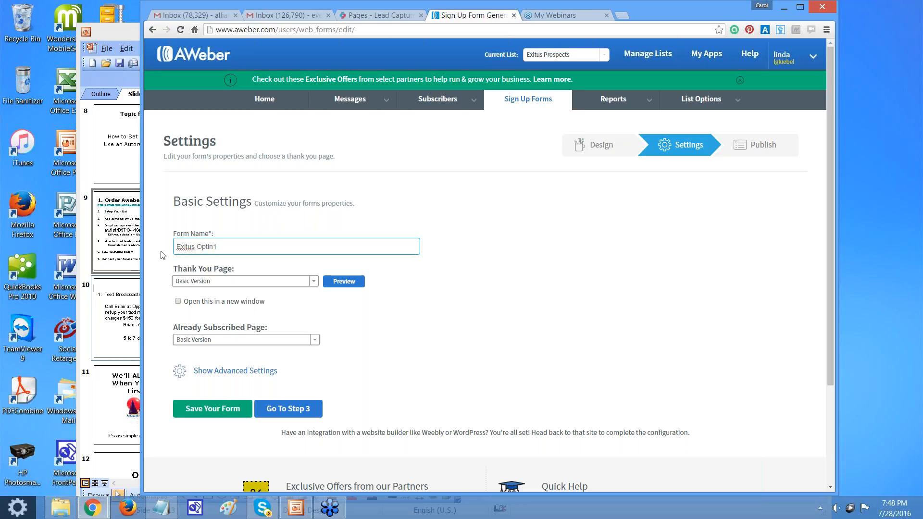
left_click(541, 18)
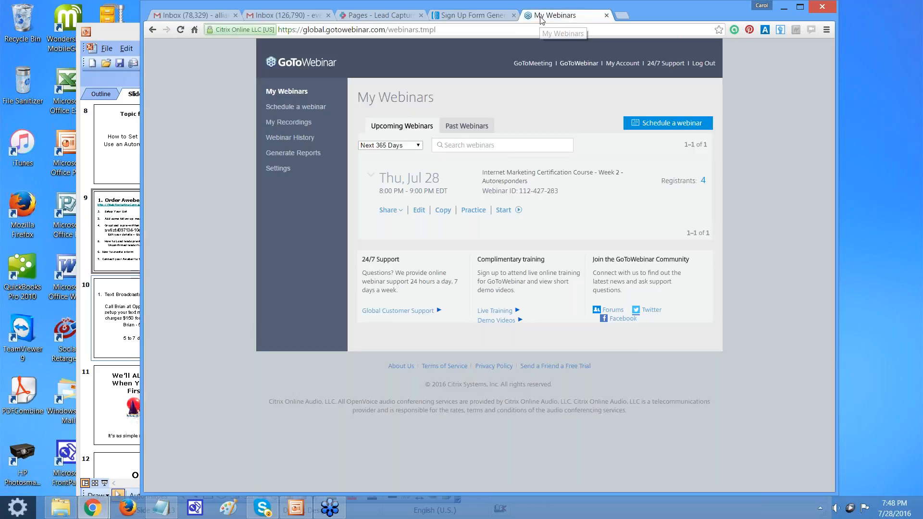
- Copy the automated_system_1 link from Exitus Elite's Presentations list and return to the AWeber form
left_click(622, 15)
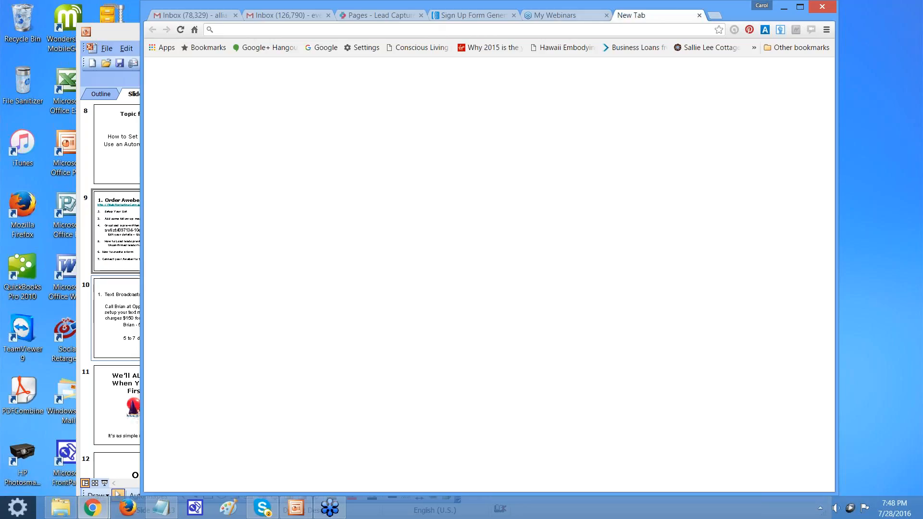
left_click(393, 17)
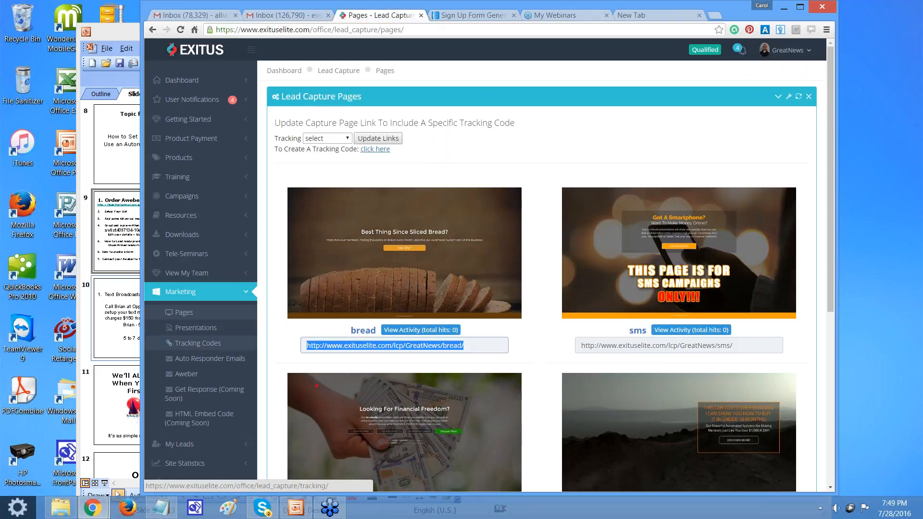
left_click(200, 328)
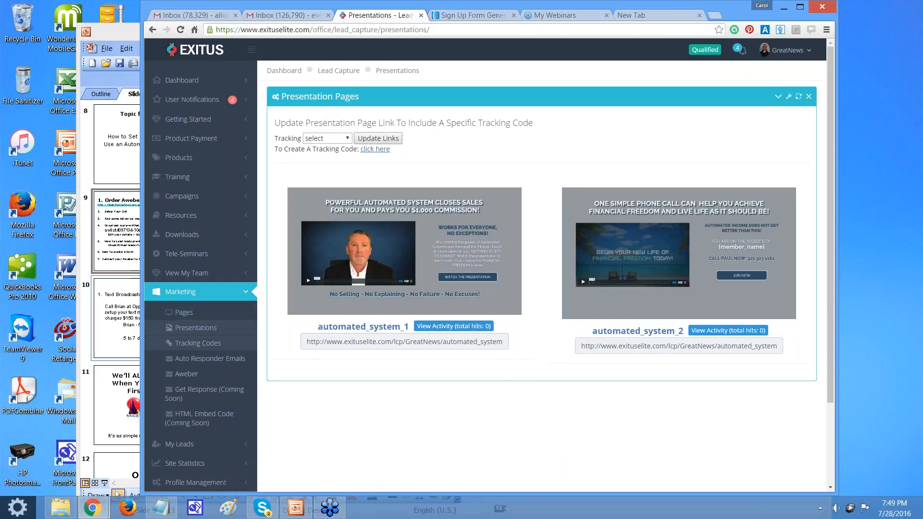
left_click(506, 344)
right_click(469, 339)
left_click(483, 347)
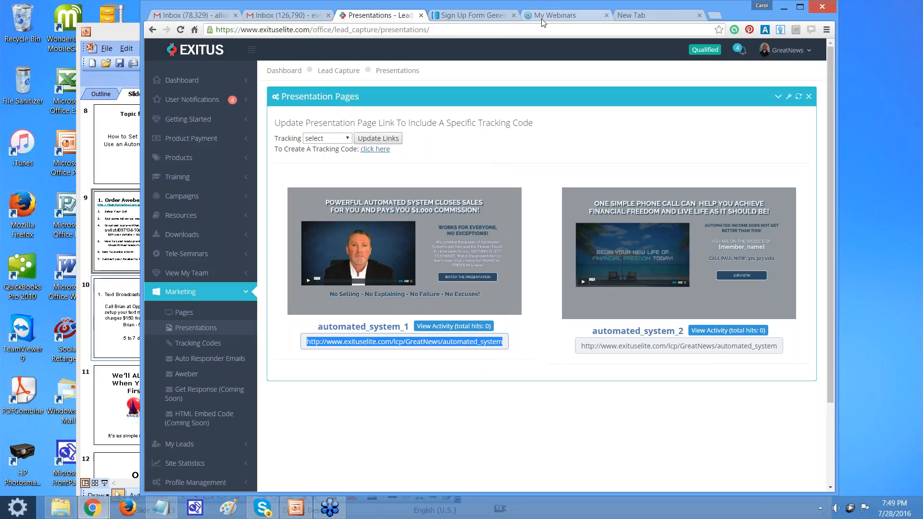
left_click(472, 16)
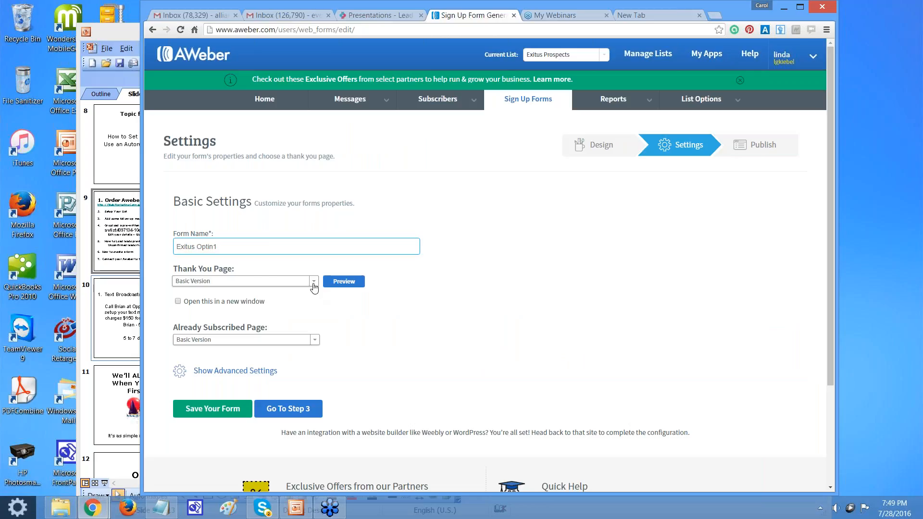
- Set the Thank You Page to a Custom Page using the pasted automated_system_1 URL
left_click(314, 282)
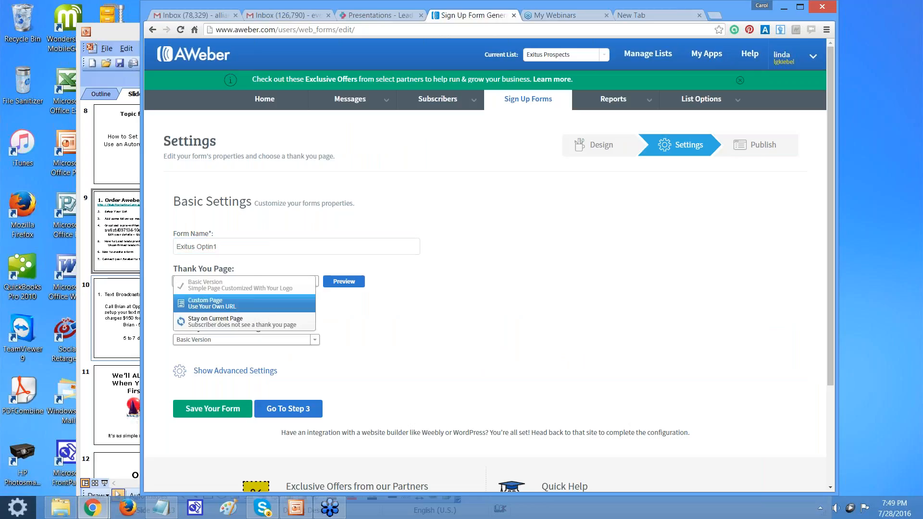
left_click(226, 303)
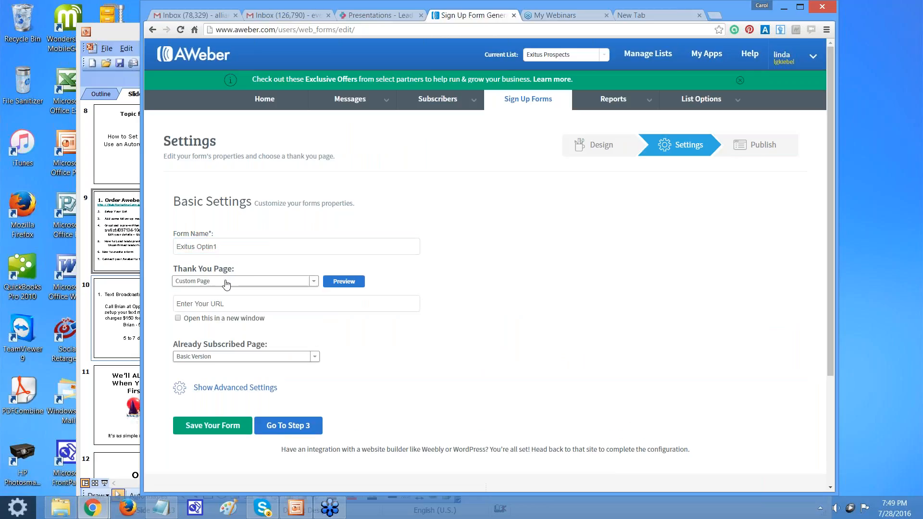
left_click(267, 301)
left_click(226, 303)
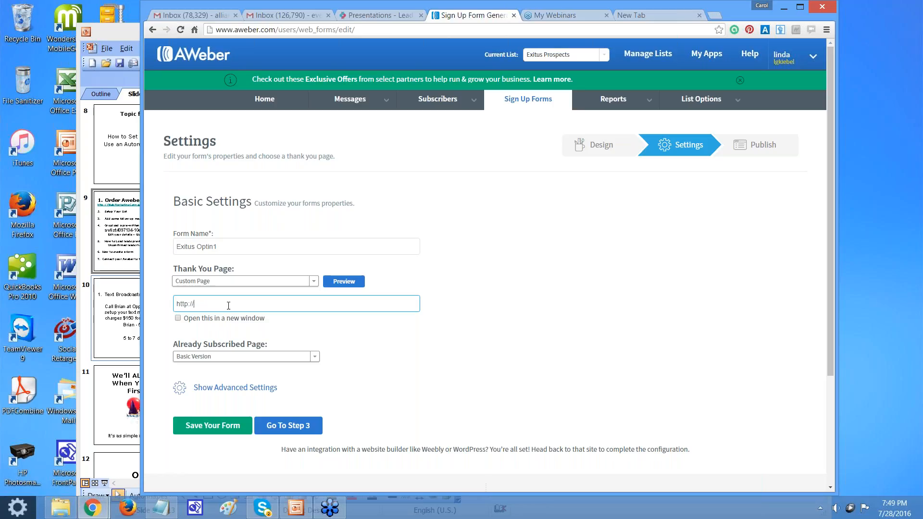
key("ctrl+a")
key("BackSpace")
right_click(191, 300)
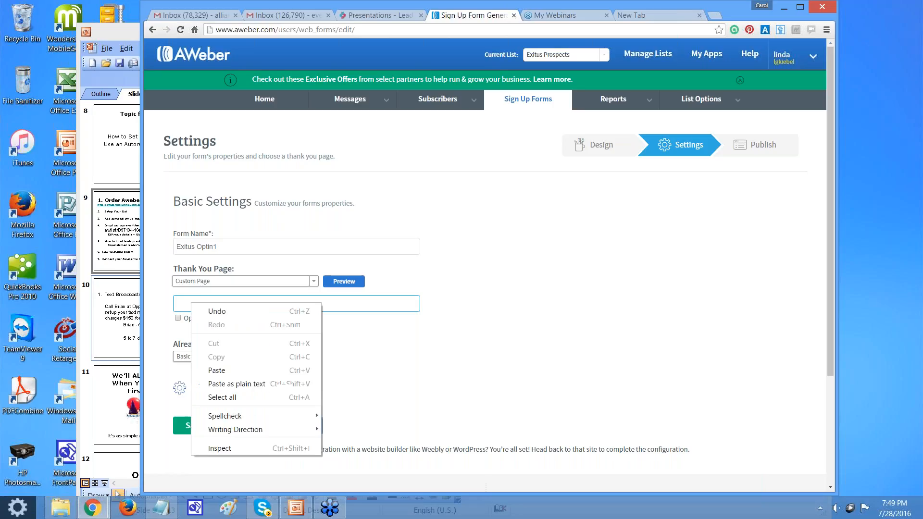
left_click(218, 374)
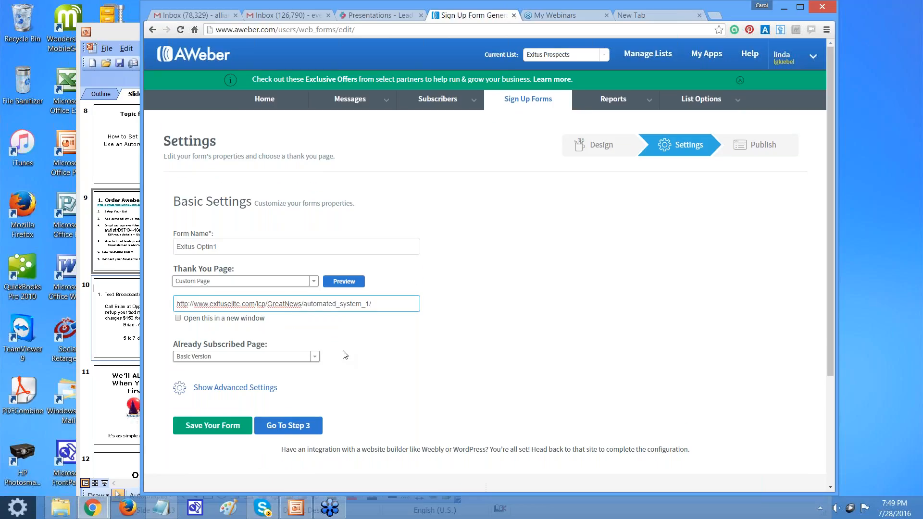
- Save the form and continue to Step 3 Publish
scroll(345, 355, "down", 1)
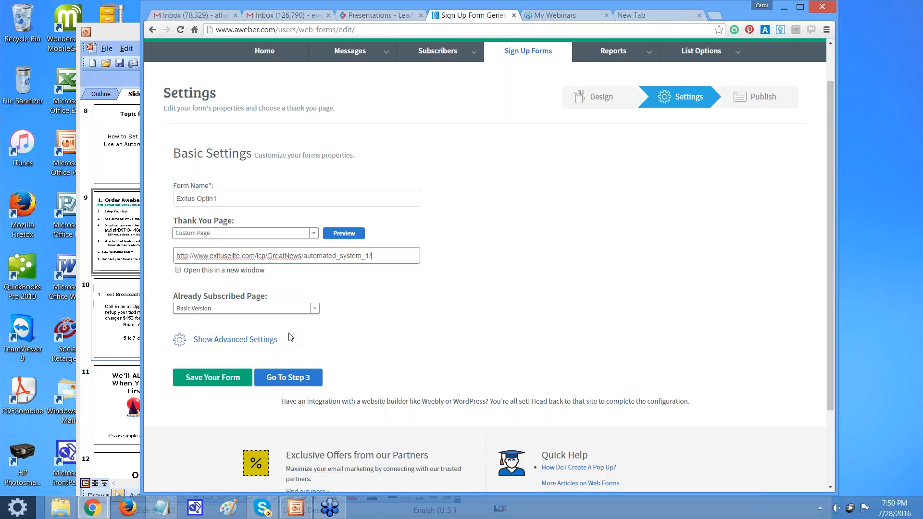
left_click(217, 378)
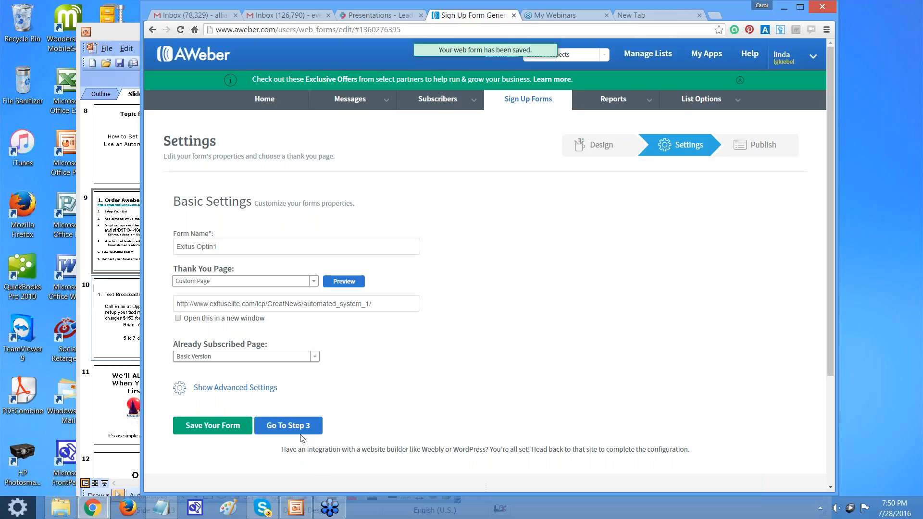
left_click(289, 426)
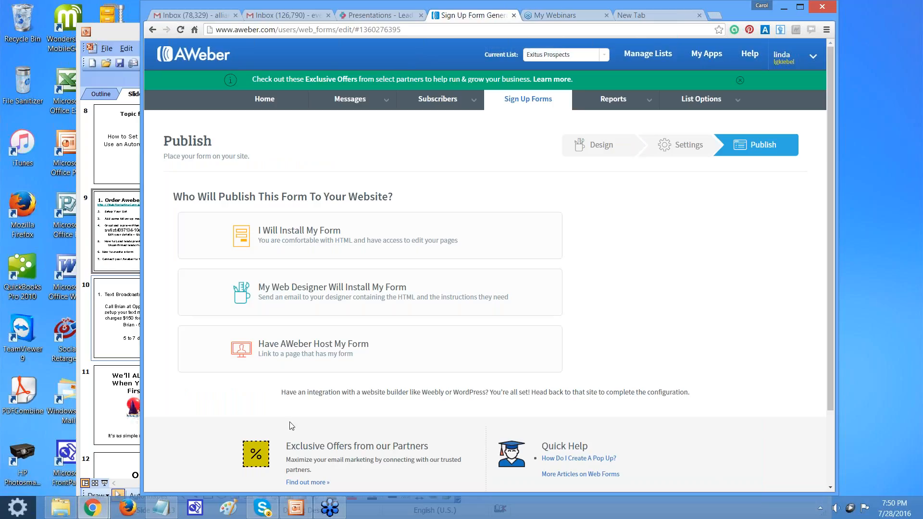
- Review the self-install options, comparing the JavaScript snippet and raw HTML code
left_click(298, 233)
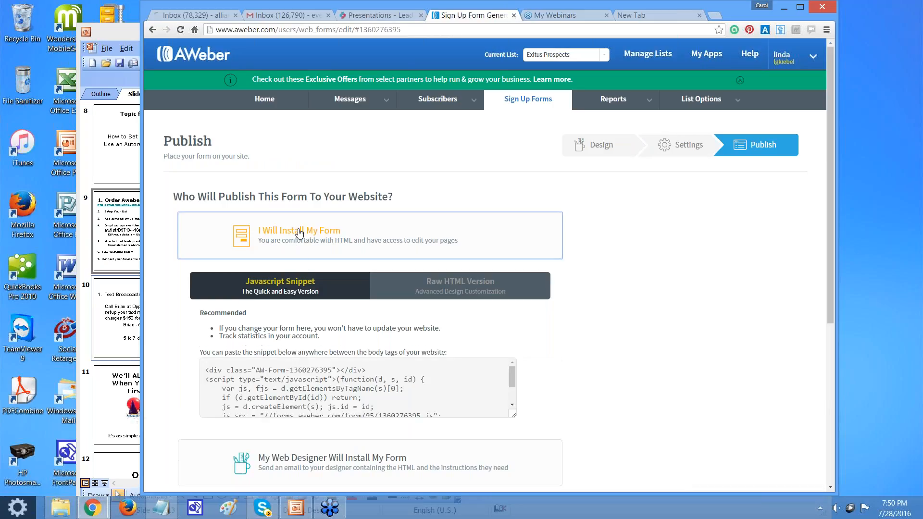
left_click(471, 373)
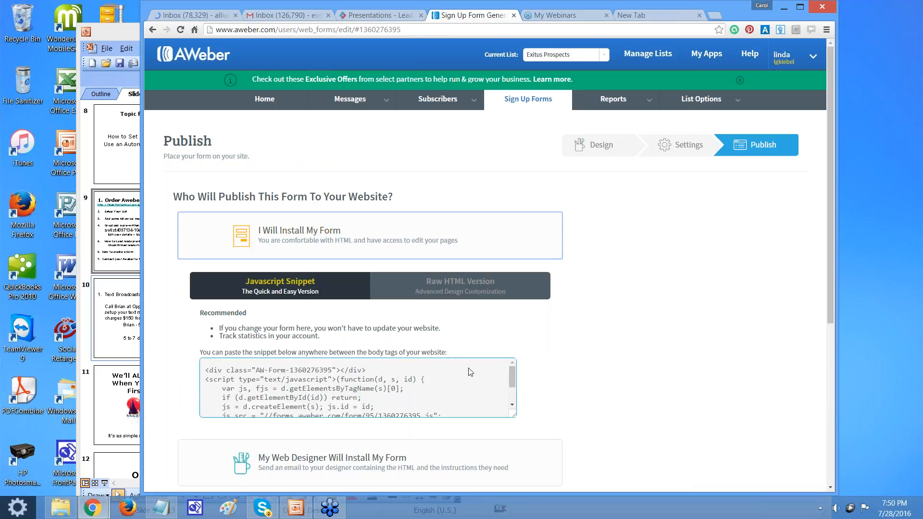
left_click(469, 289)
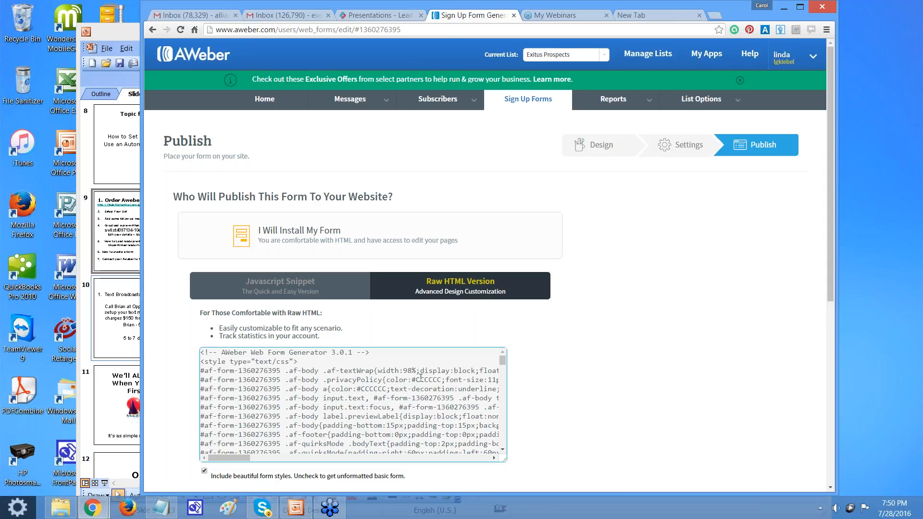
left_click(301, 291)
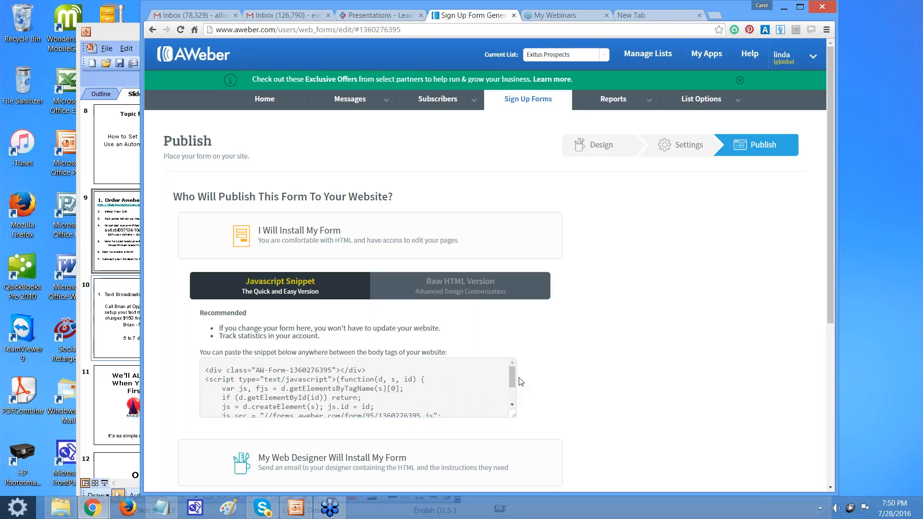
scroll(561, 389, "down", 2)
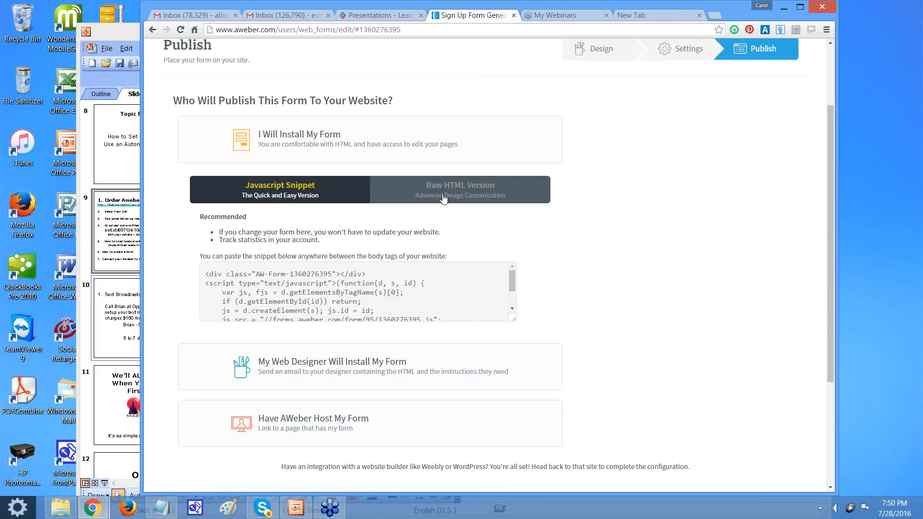
scroll(569, 320, "down", 3)
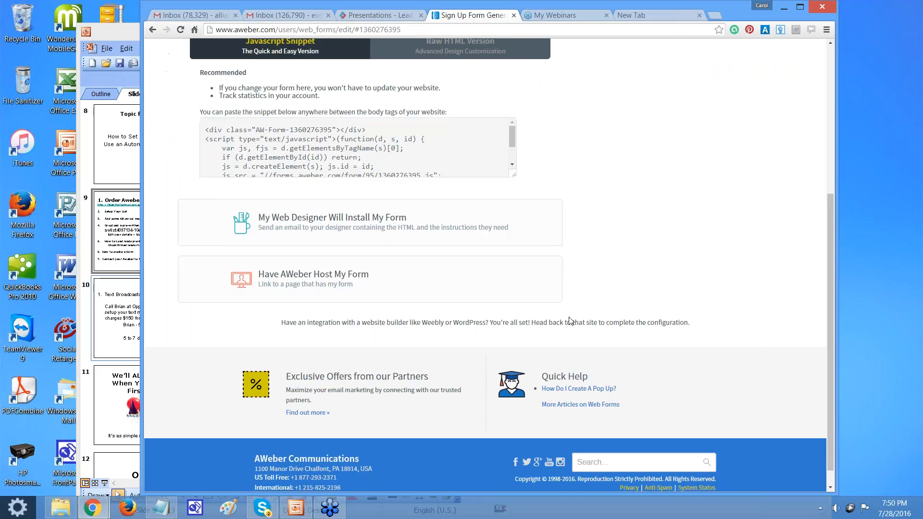
scroll(569, 320, "up", 3)
left_click(363, 365)
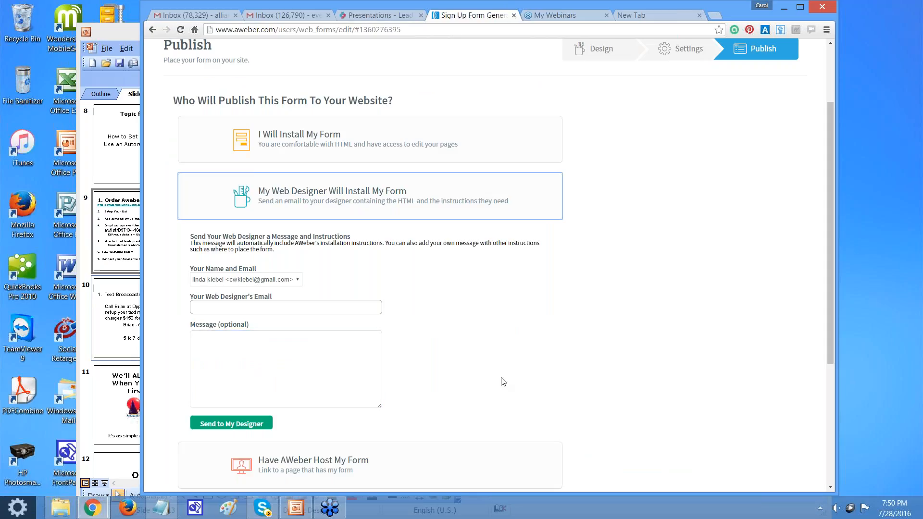
scroll(500, 381, "down", 3)
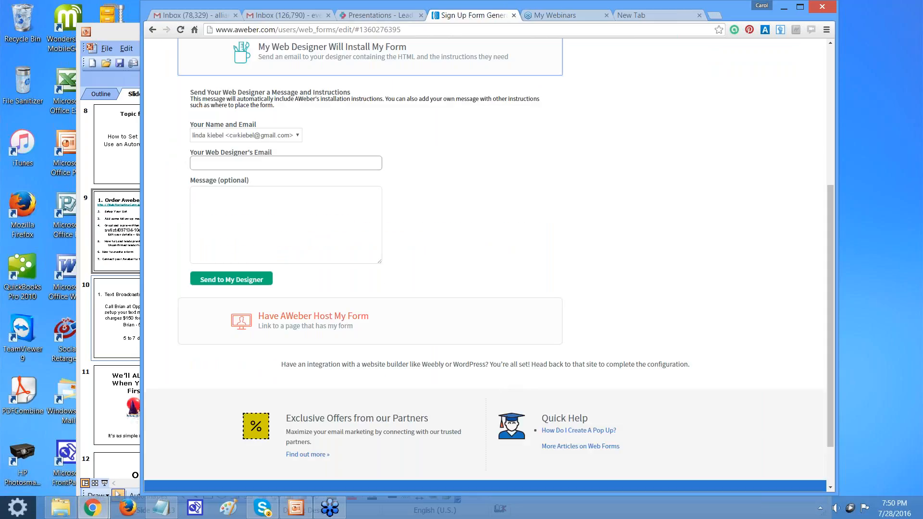
left_click(354, 322)
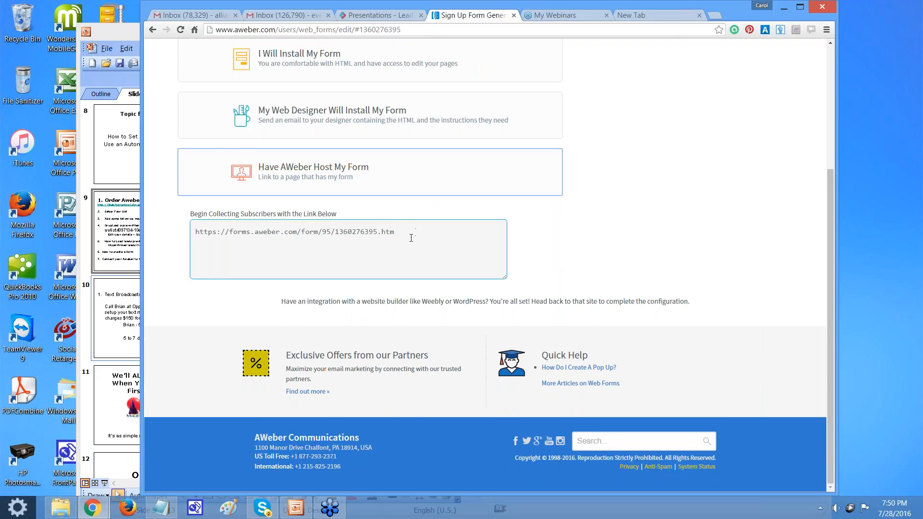
- Copy the hosted link of the Exitus Optin1 sign-up form
left_click(412, 233)
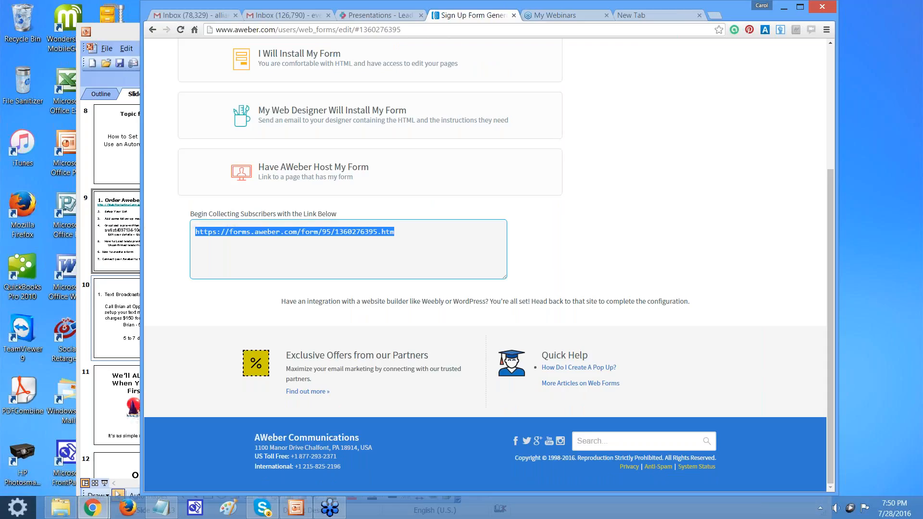
right_click(278, 233)
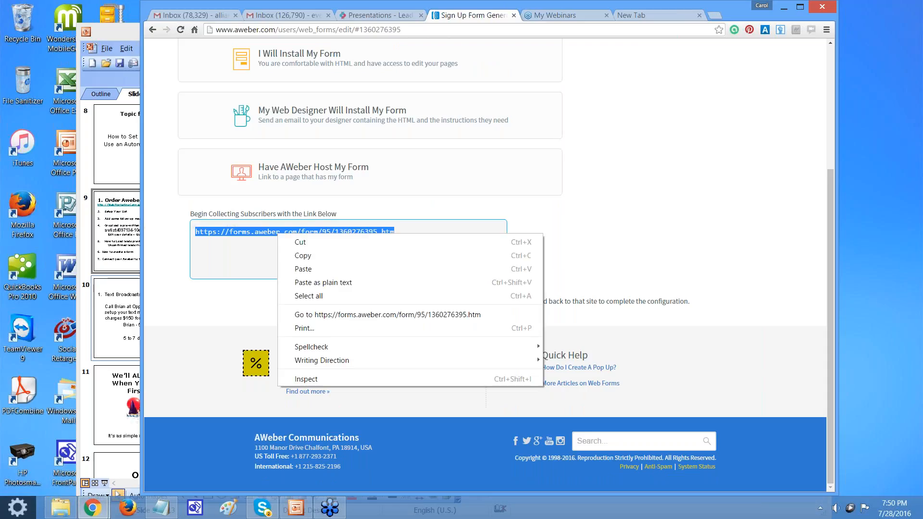
left_click(297, 256)
- Load the hosted link in a new tab, check the Name/Email form, then close it
left_click(652, 15)
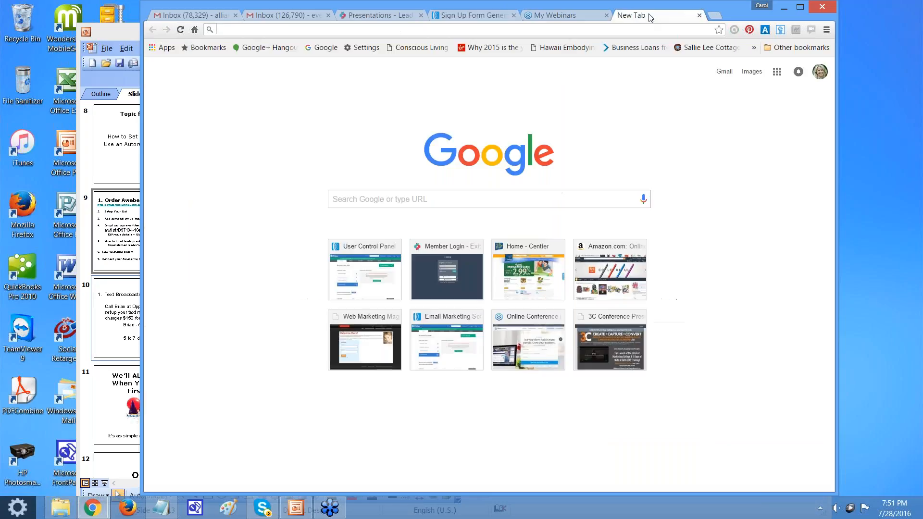
right_click(508, 31)
left_click(531, 89)
key("Return")
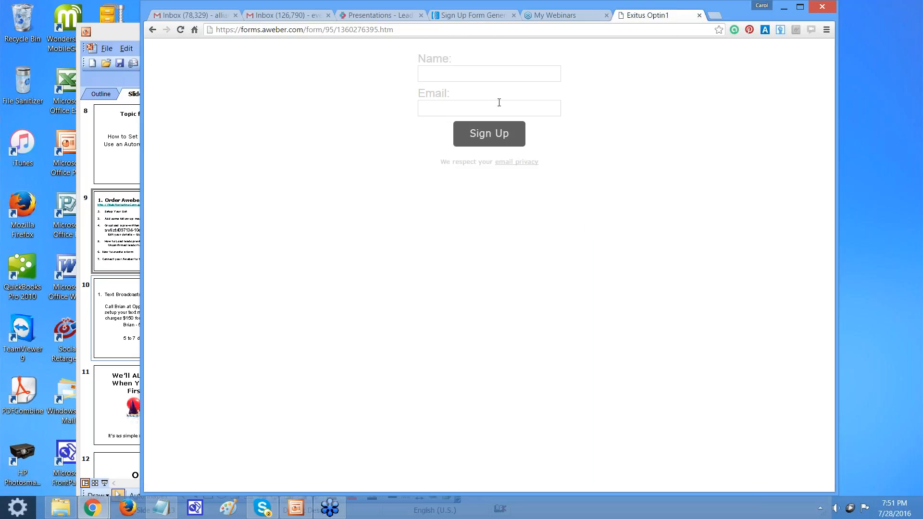
left_click(699, 16)
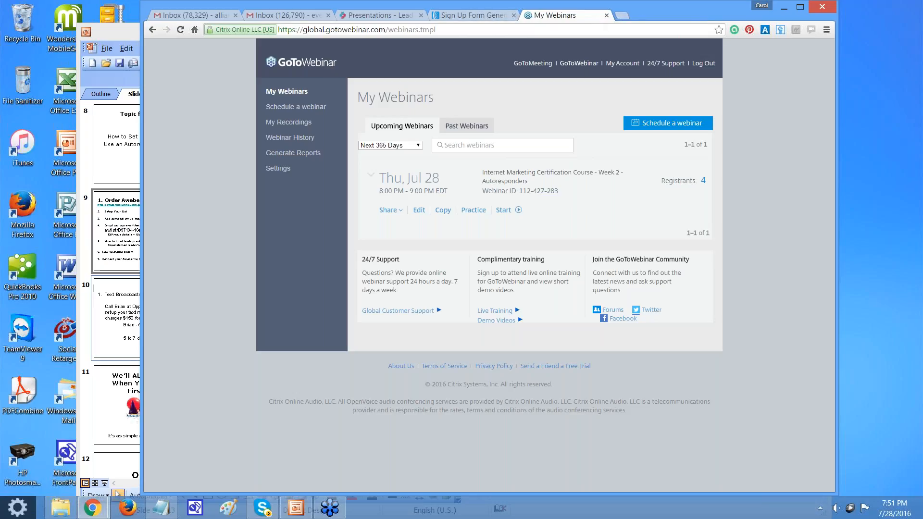
left_click(474, 15)
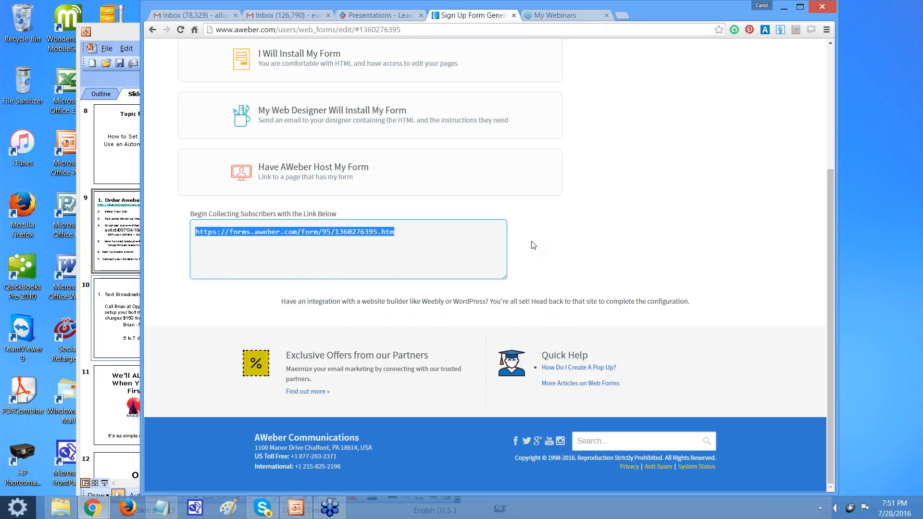
- Nudge the browser window, view the Exitus presentation pages, then bring up the Order Aweber PowerPoint slide
scroll(533, 246, "up", 4)
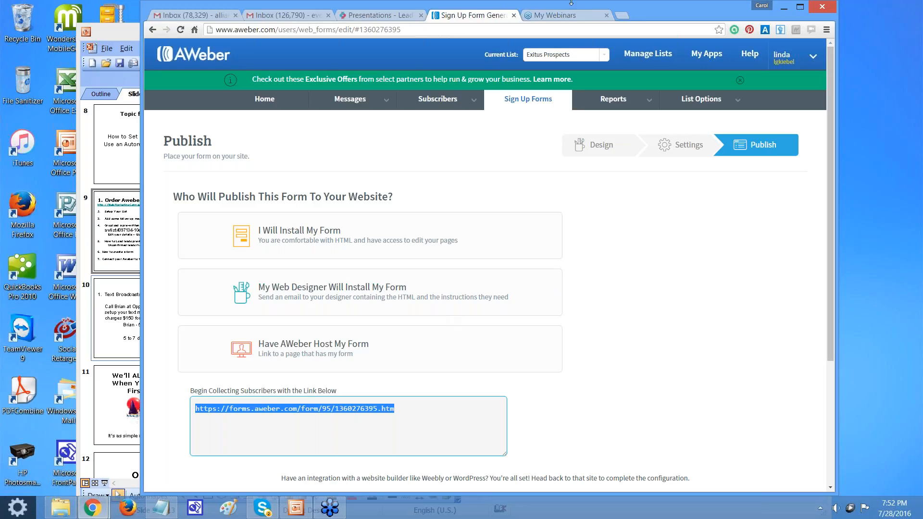
left_click_drag(645, 10, 691, 1)
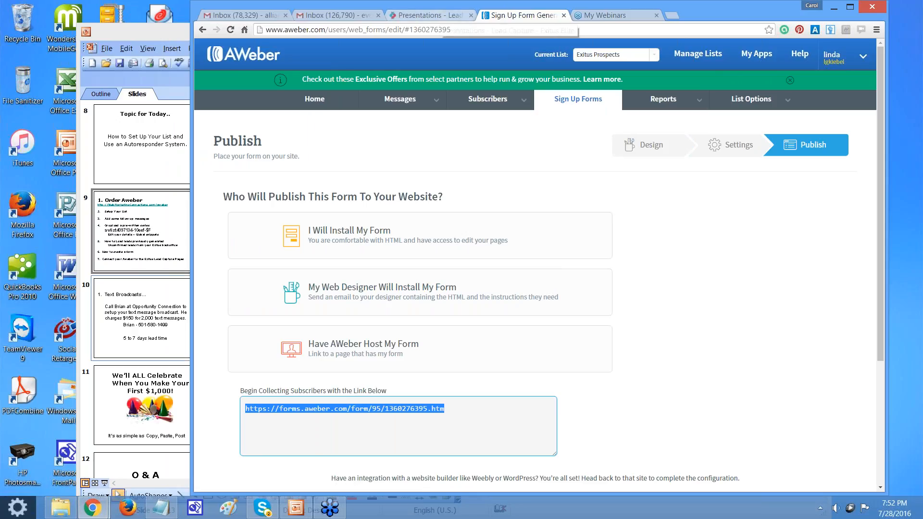
left_click(429, 15)
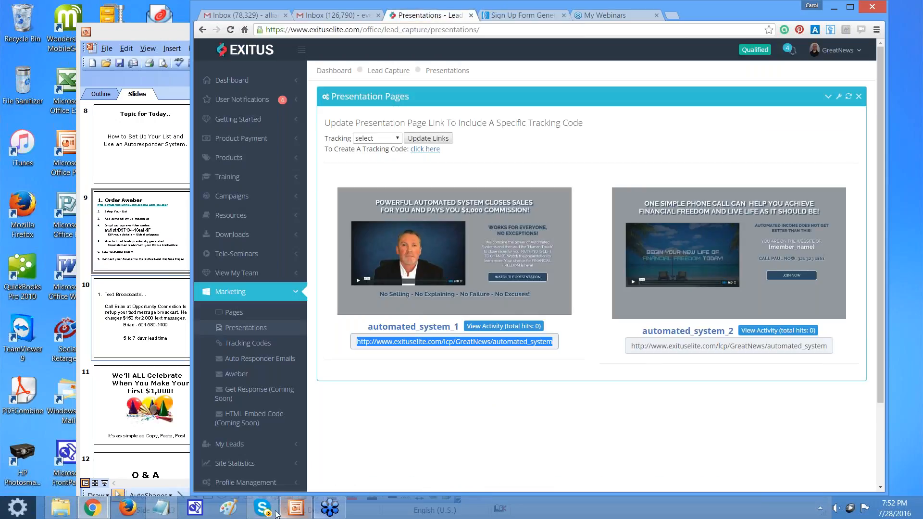
left_click(296, 508)
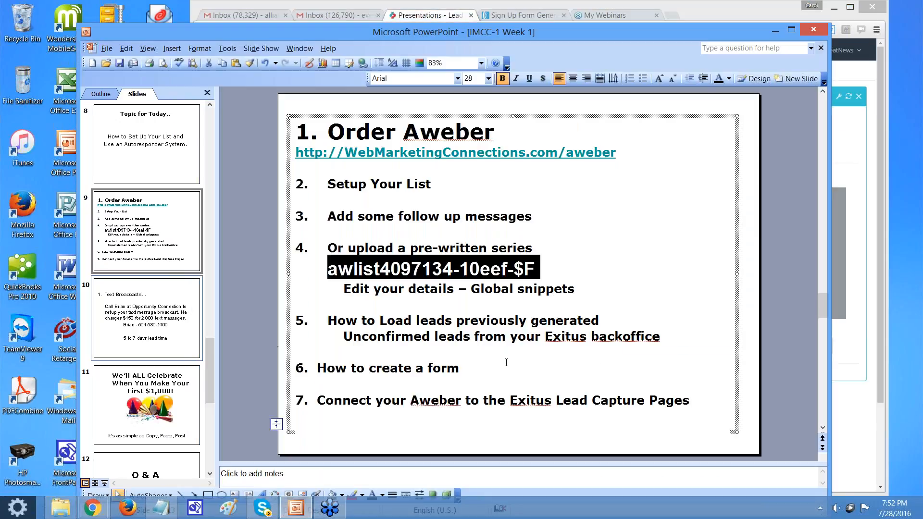